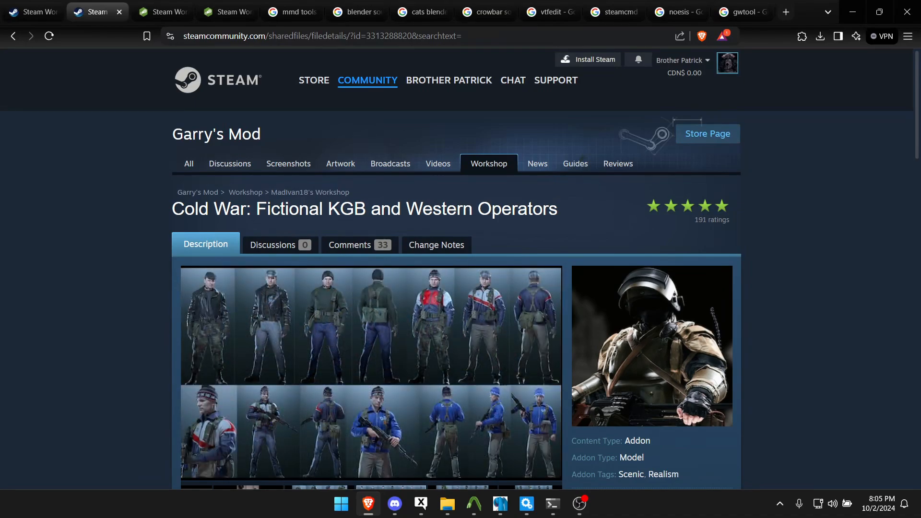
- Open the SteamCMD page on the Valve Developer Community wiki and view its Downloading SteamCMD section
left_click(614, 12)
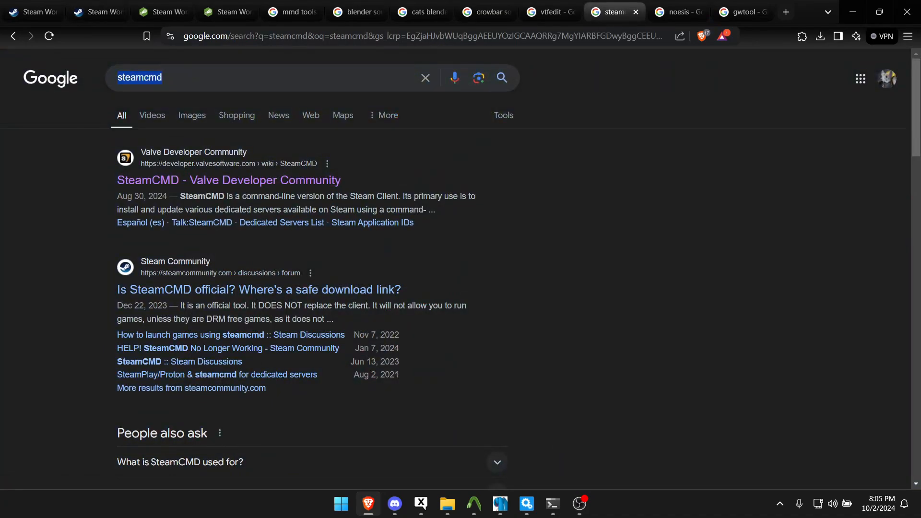
left_click(229, 181)
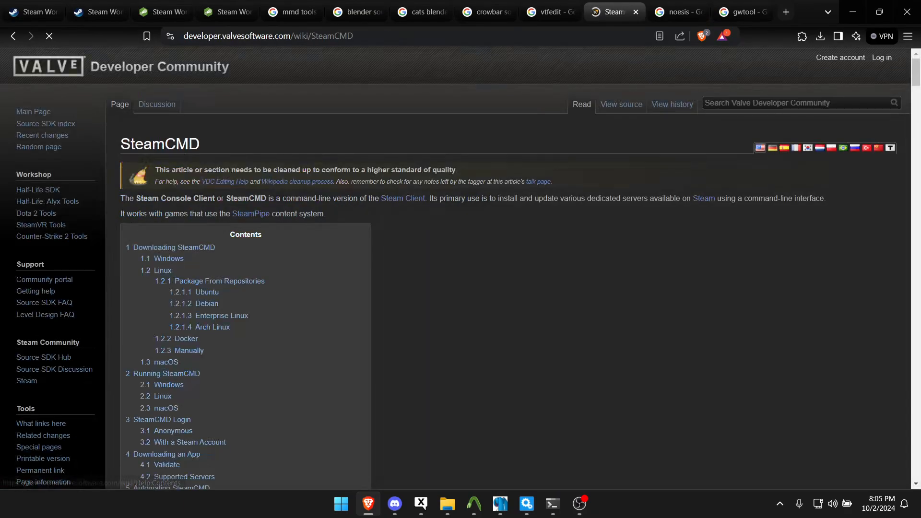
left_click(192, 248)
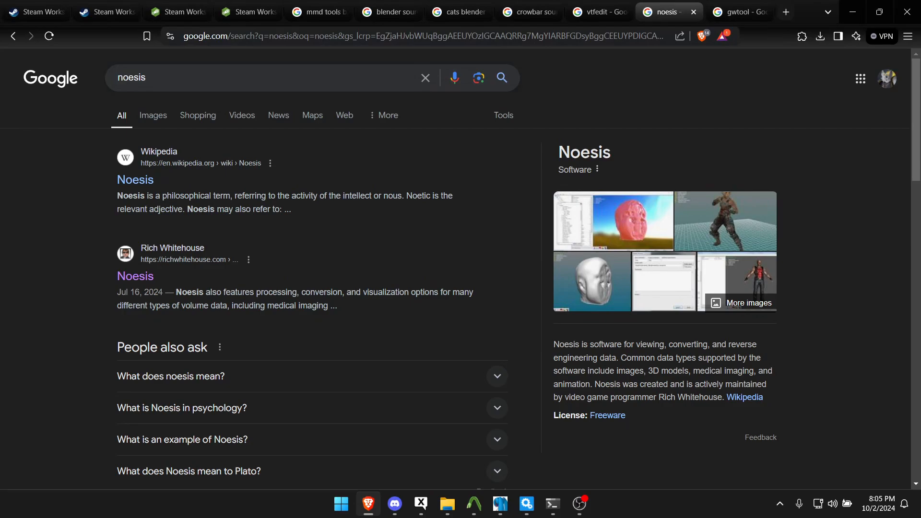
- Open Rich Whitehouse's Noesis page, find the noesisv4474.zip download link, and close the page
left_click(136, 276)
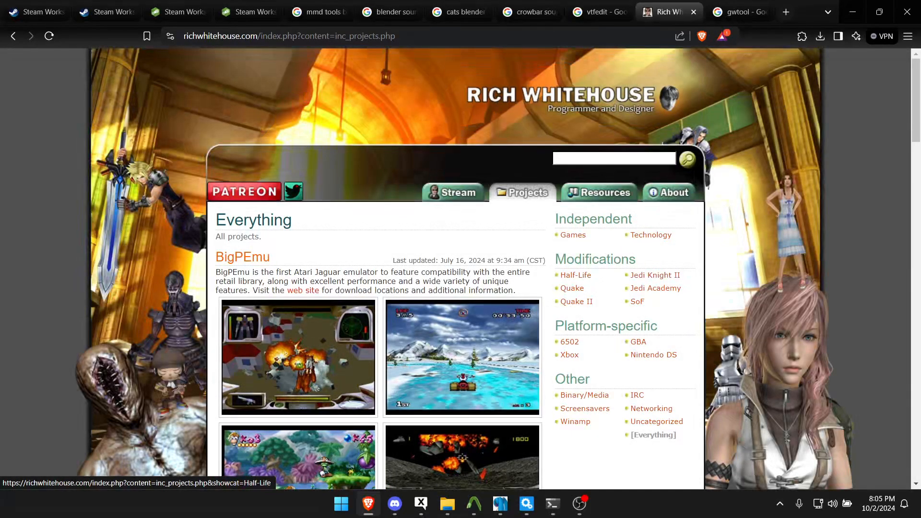
scroll(462, 97, "down", 8)
scroll(462, 98, "down", 6)
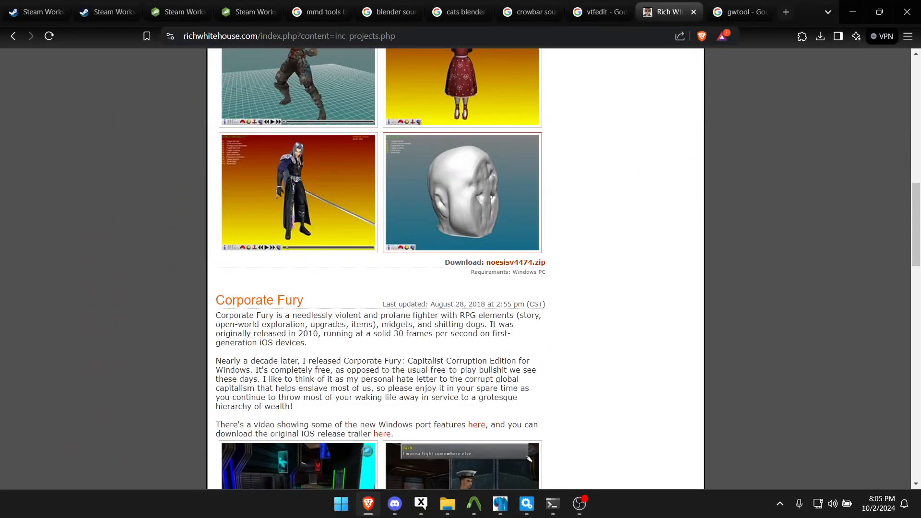
left_click(693, 12)
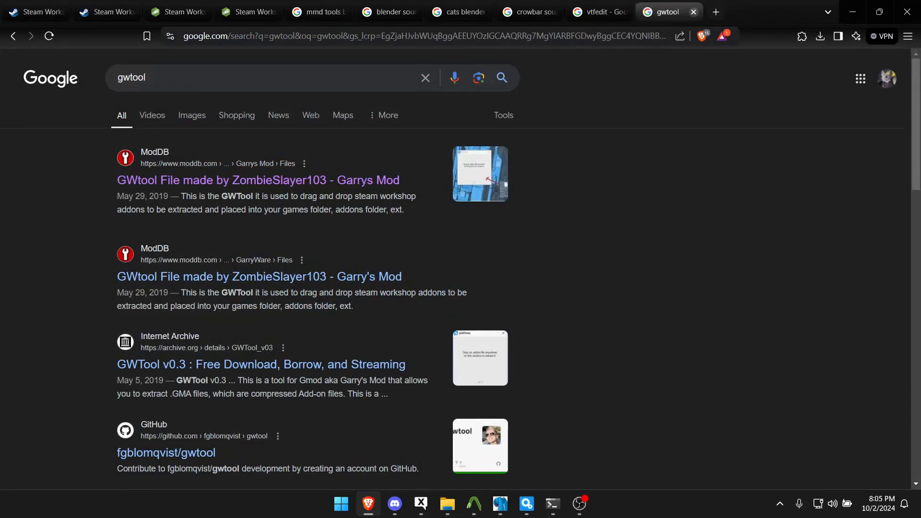
- Open the ModDB page for the GWtool file, locate its download link, and close the page
left_click(258, 180)
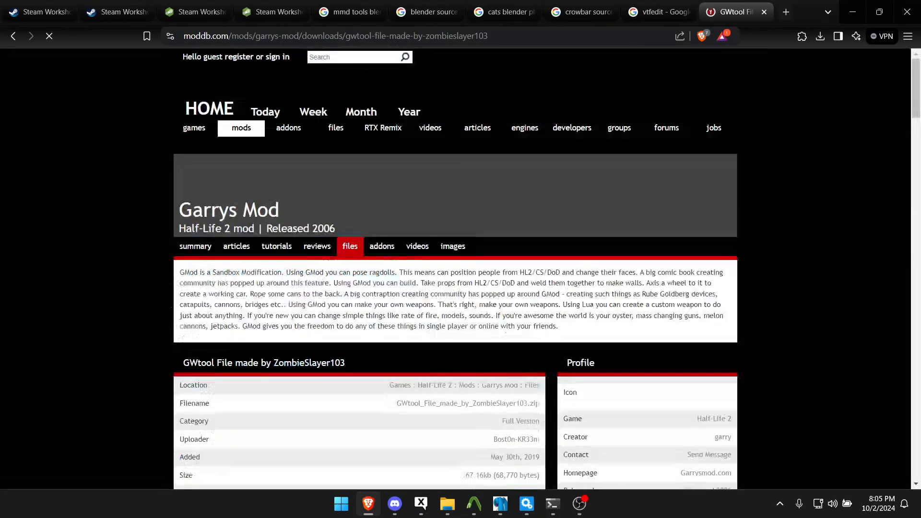
scroll(460, 268, "down", 7)
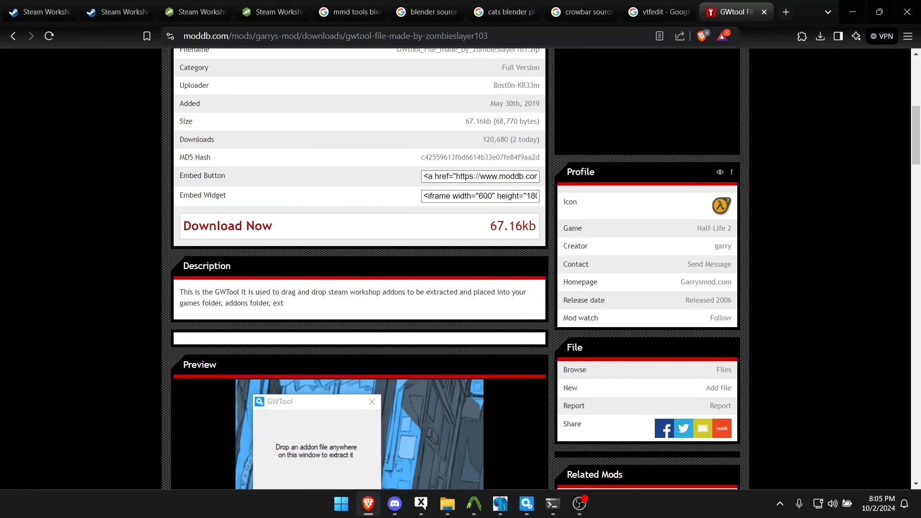
scroll(360, 226, "up", 6)
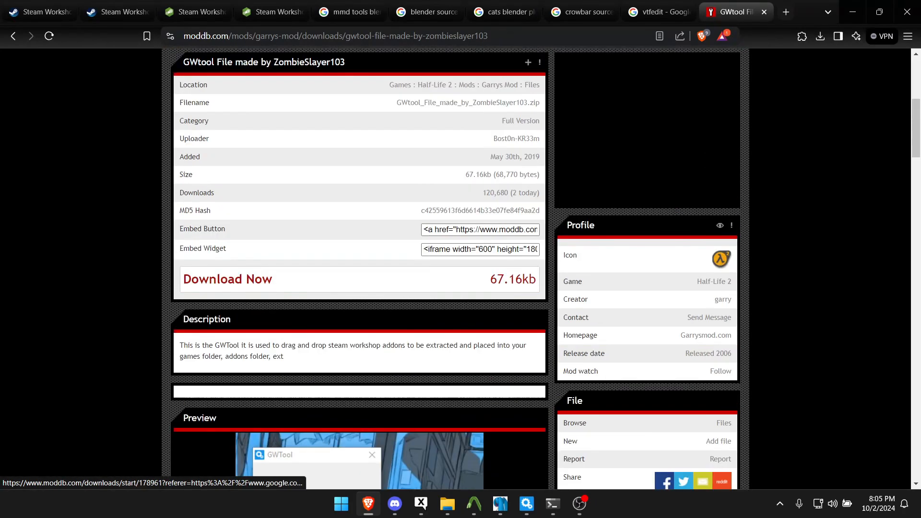
left_click(764, 12)
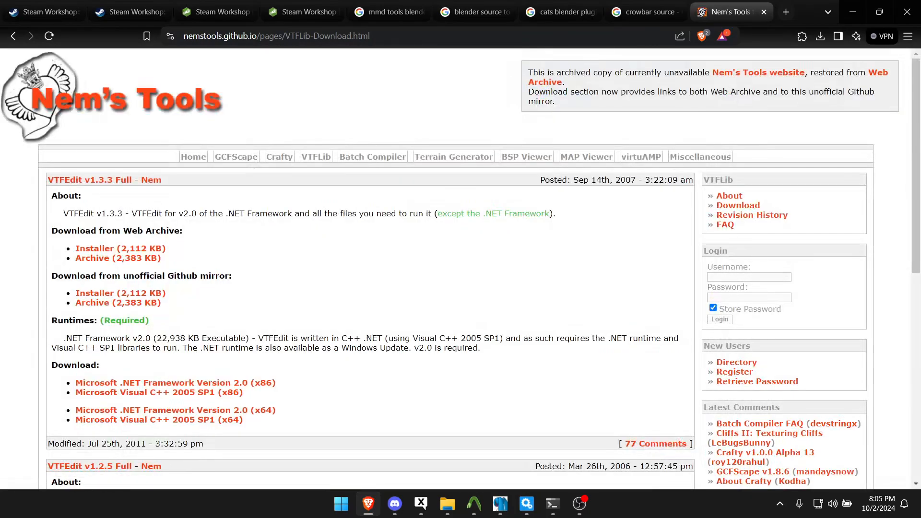
- Look through the VTFEdit search results, and follow the Crowbar 0.74 download link on Crowbar's Steam group page before closing it
scroll(206, 277, "down", 3)
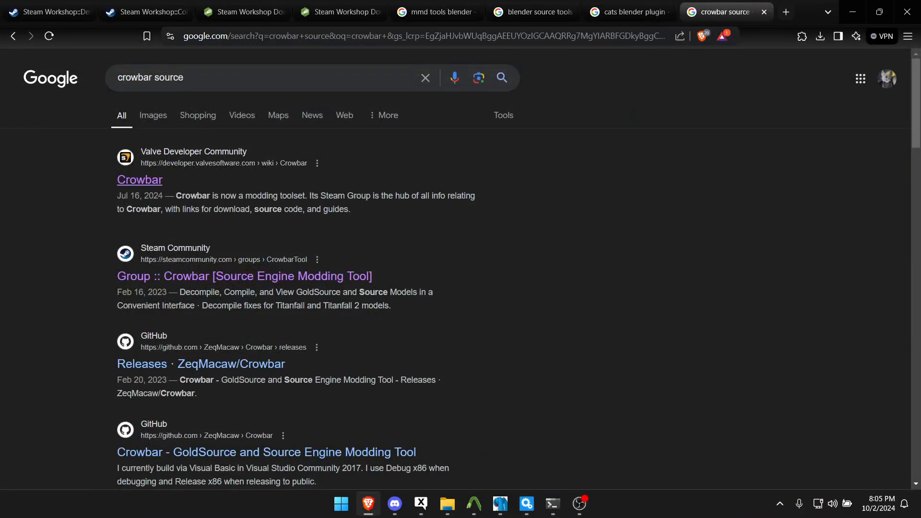
left_click_drag(185, 78, 115, 77)
left_click(245, 276)
scroll(254, 153, "down", 5)
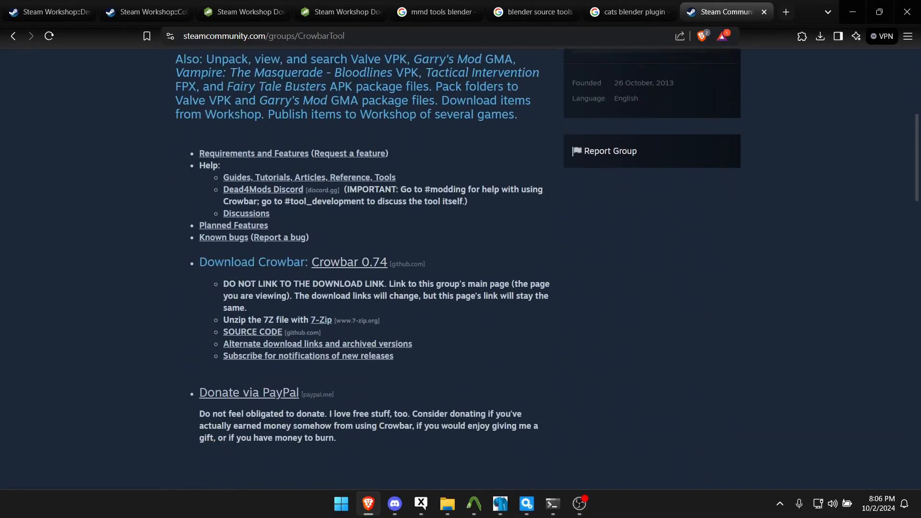
left_click(349, 262)
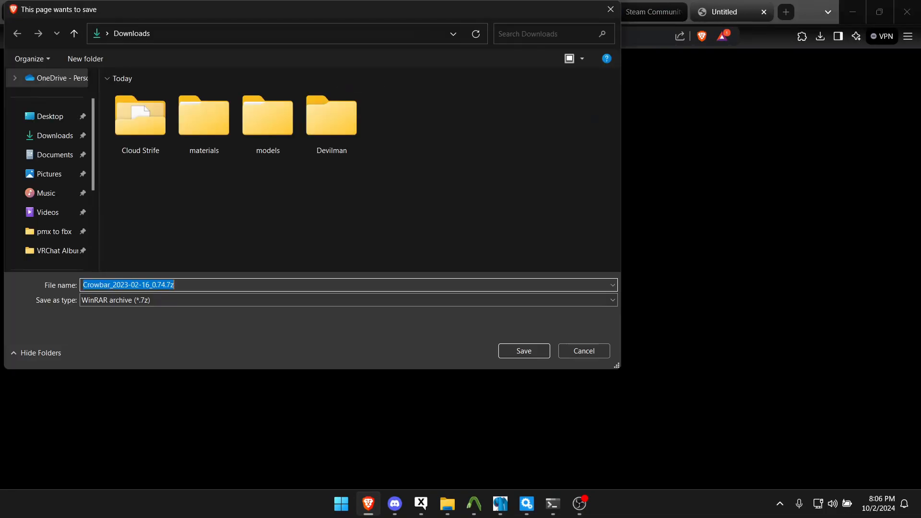
left_click(583, 351)
left_click(764, 12)
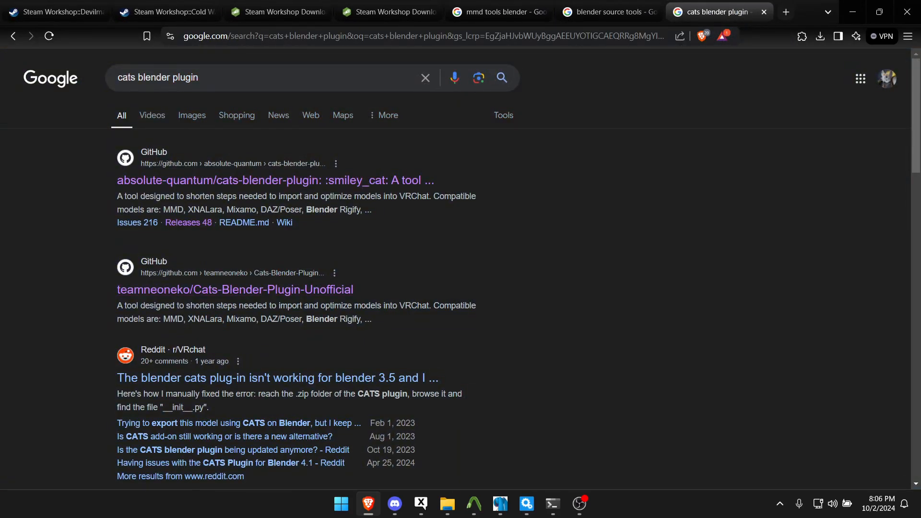
- Open the releases of teamneoneko's Cats-Blender-Plugin-Unofficial on GitHub, review the downloads for Blender 4.2 and 4.1, and close the page
left_click_drag(223, 79, 114, 79)
left_click(235, 289)
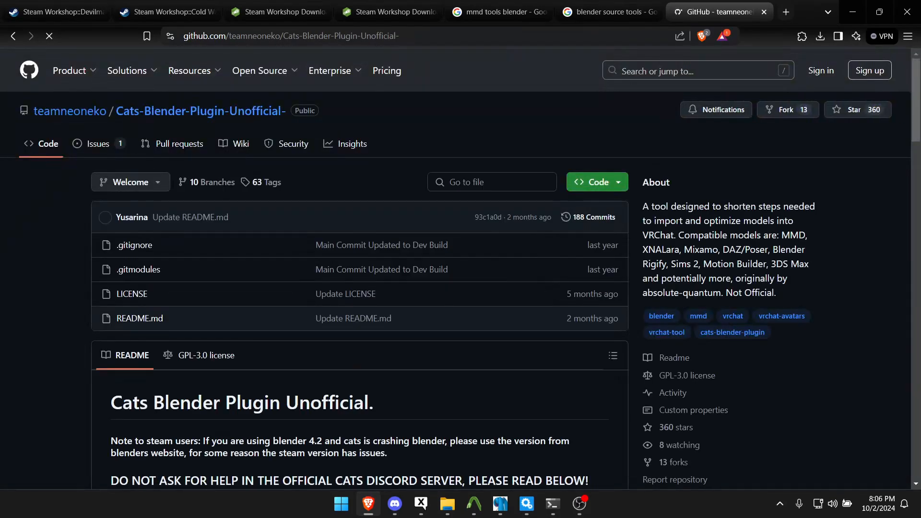
scroll(461, 269, "down", 6)
left_click(661, 273)
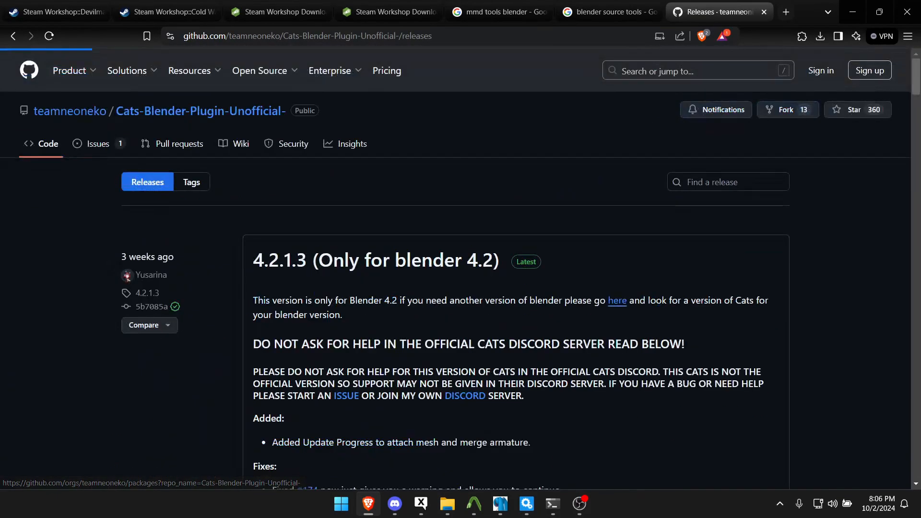
scroll(461, 268, "down", 4)
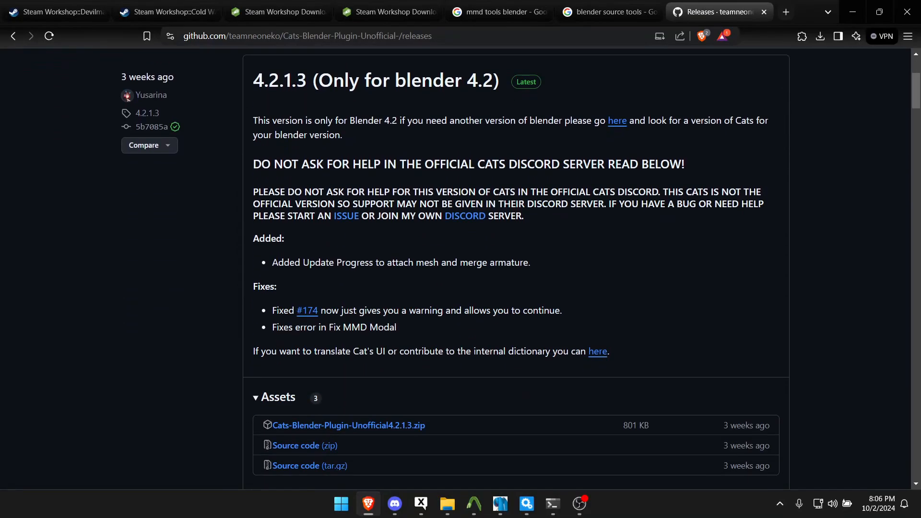
scroll(461, 268, "down", 5)
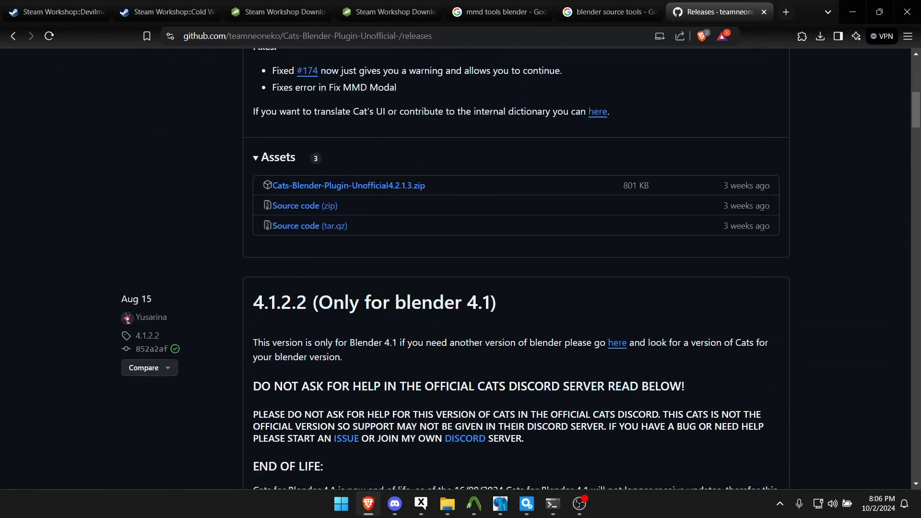
left_click(763, 11)
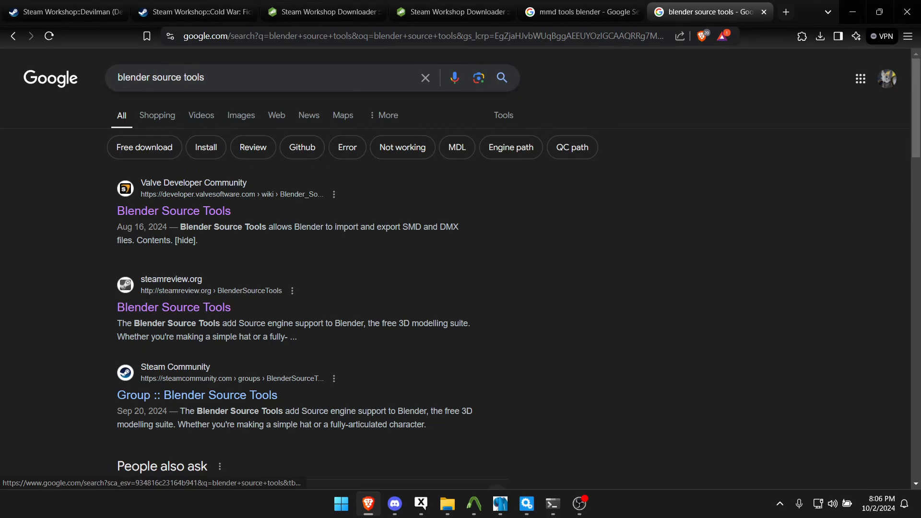
- Open the installation section of the Blender Source Tools wiki page and view its linked Blender and Source Tools download pages
left_click(174, 211)
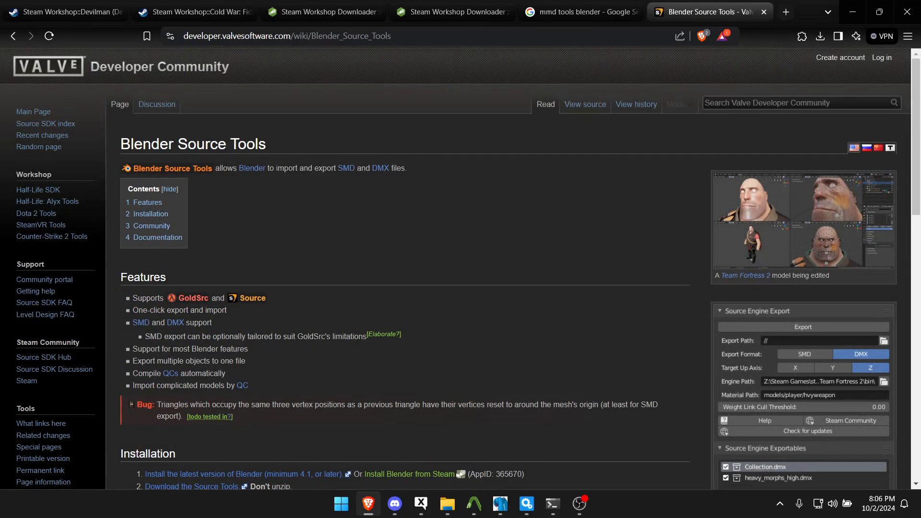
left_click(147, 214)
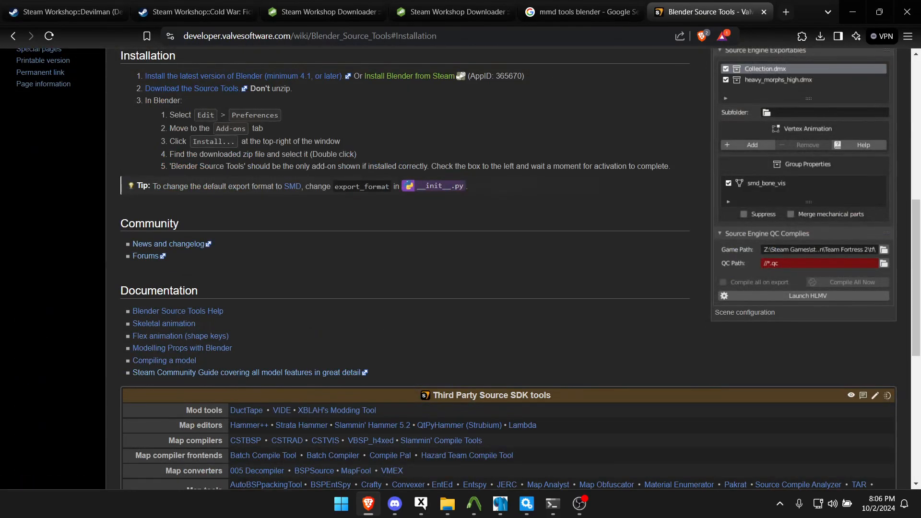
left_click(206, 76)
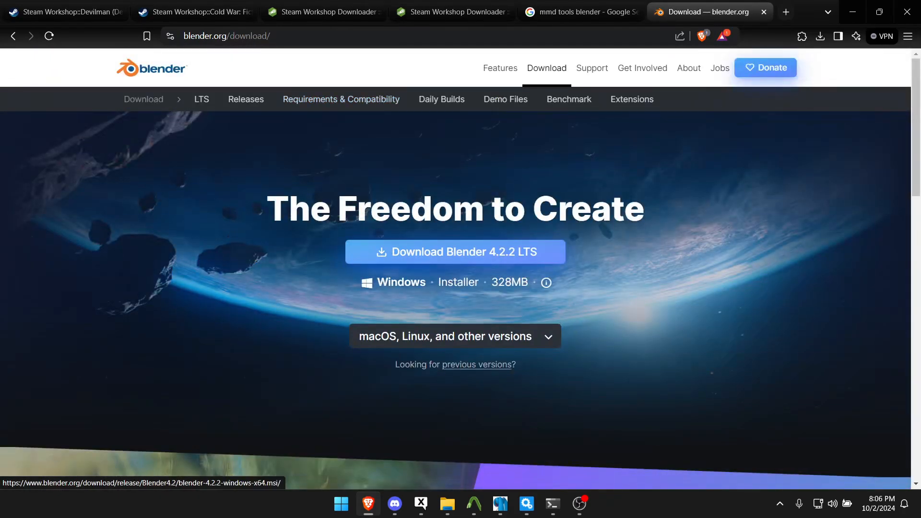
left_click(12, 36)
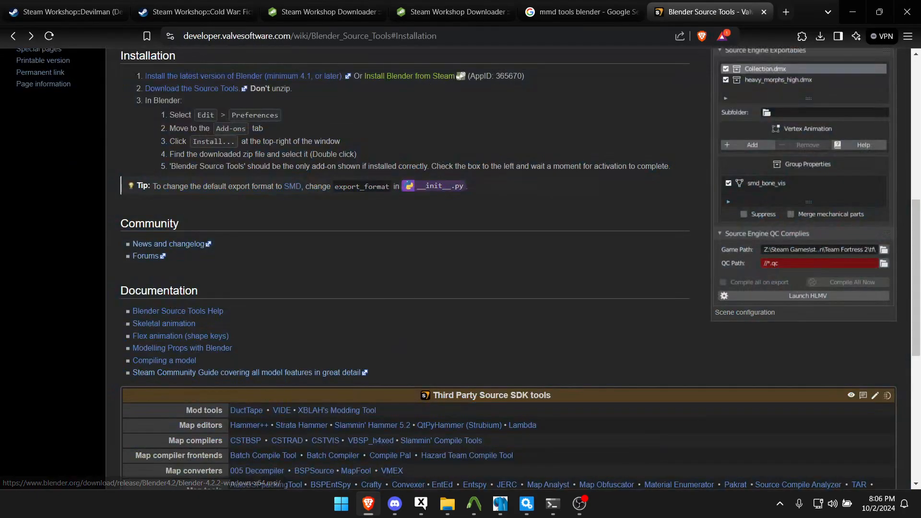
middle_click(206, 76)
left_click(712, 12)
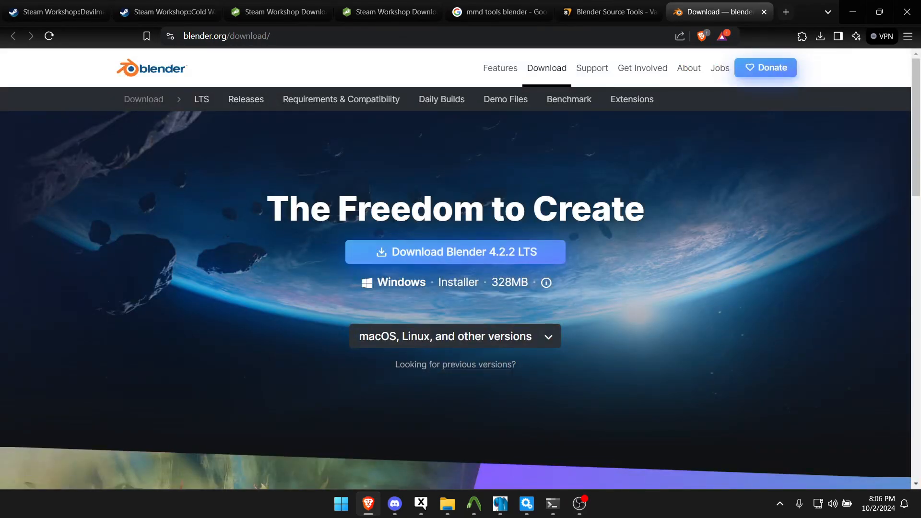
left_click(763, 12)
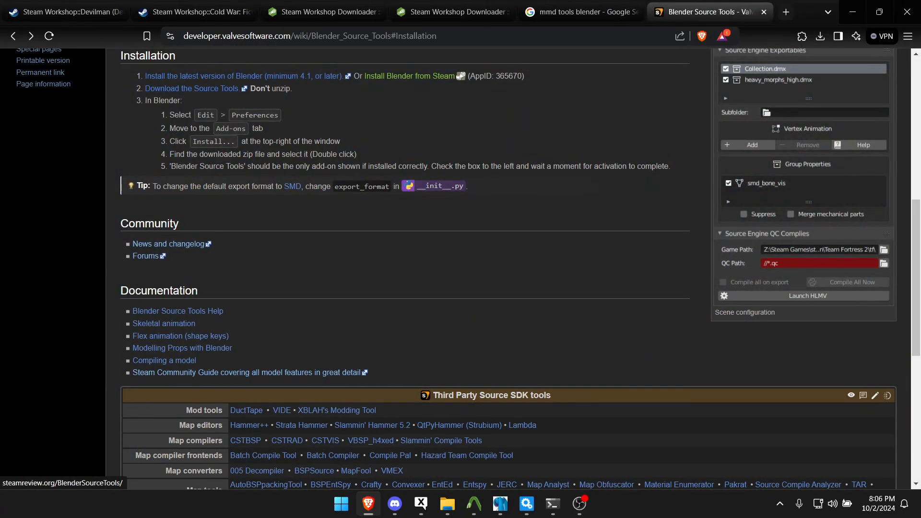
left_click(192, 88)
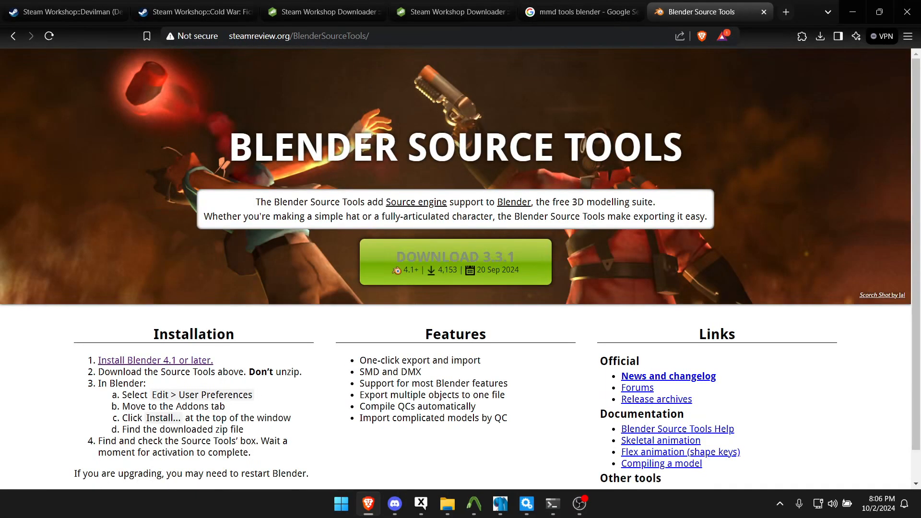
left_click(764, 11)
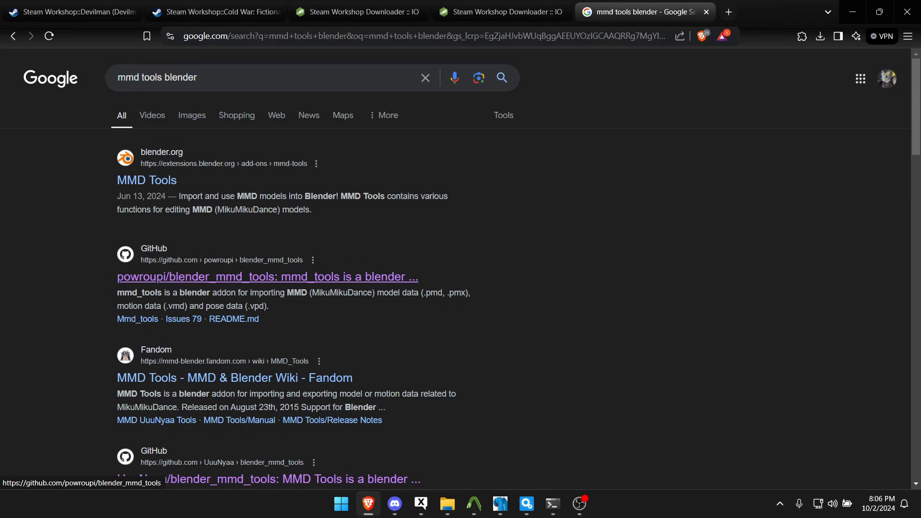
- Open the latest release of UuuNyaa's blender_mmd_tools on GitHub from the search results and find mmd_tools-v2.10.3.zip
left_click_drag(211, 78, 114, 78)
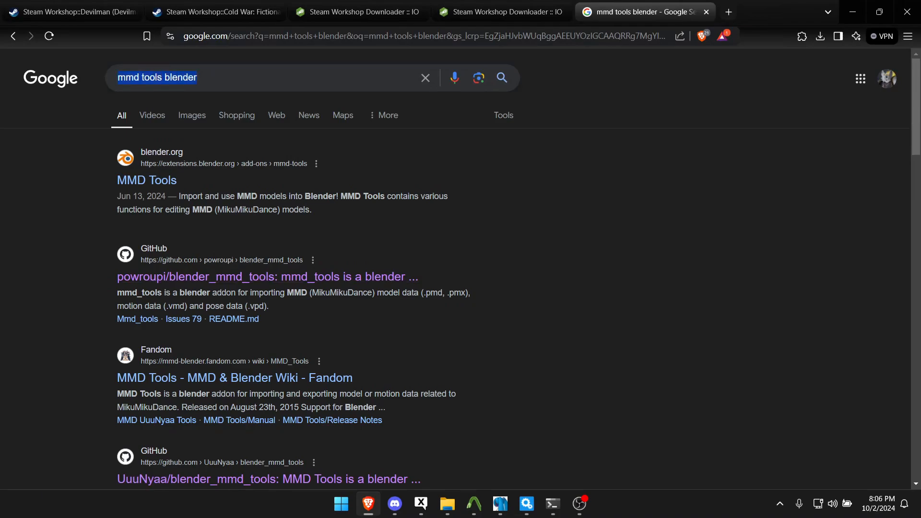
scroll(460, 268, "down", 5)
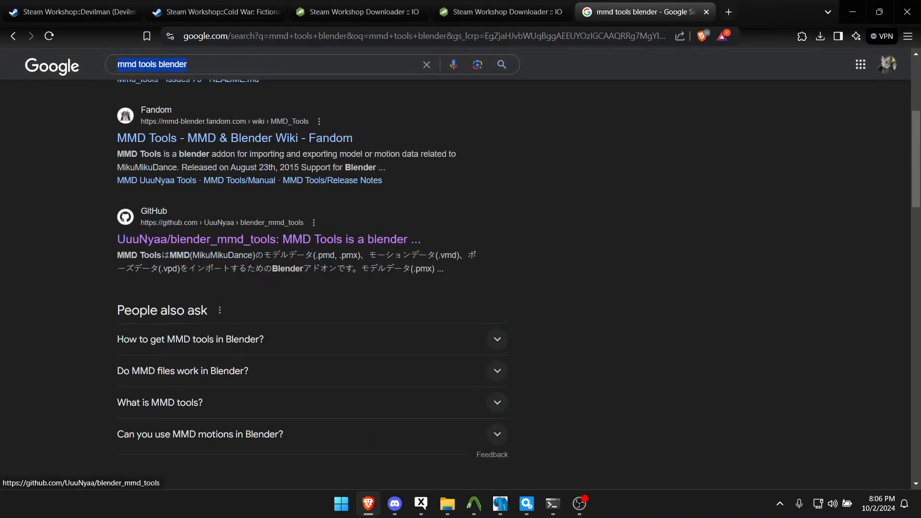
left_click(268, 238)
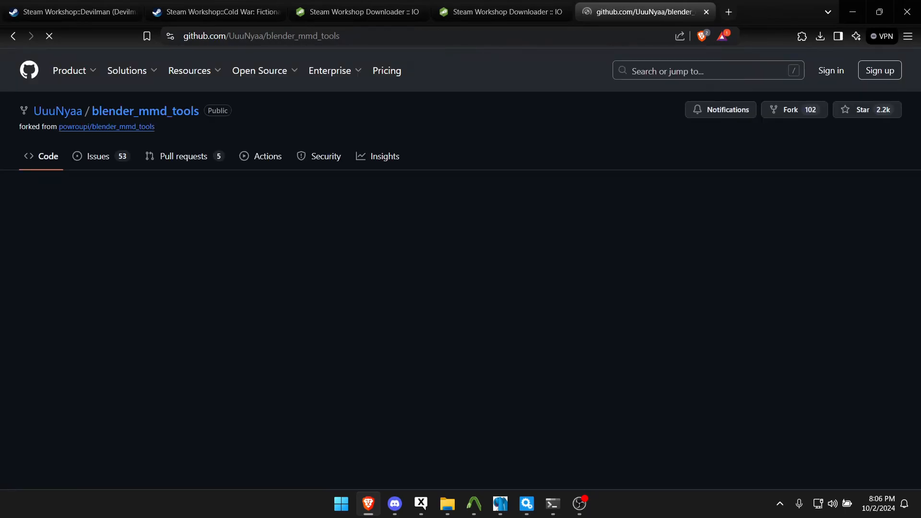
left_click(684, 457)
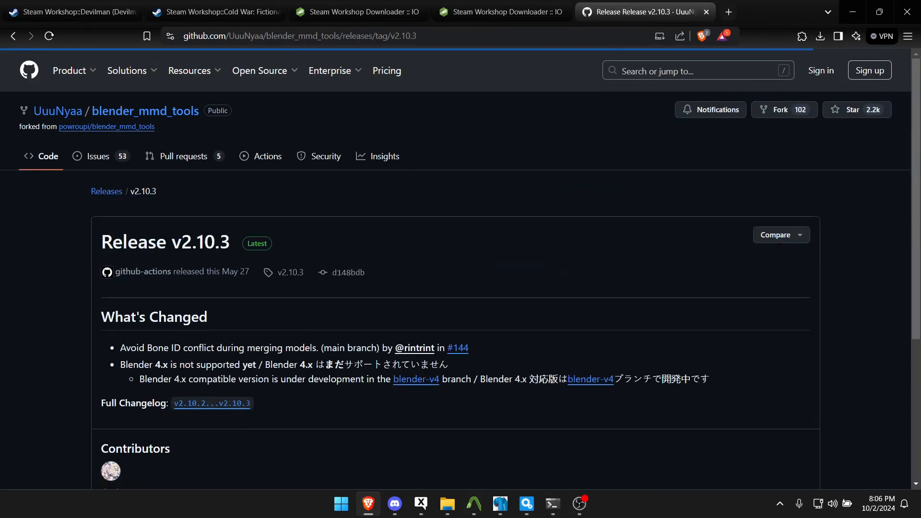
scroll(460, 269, "down", 5)
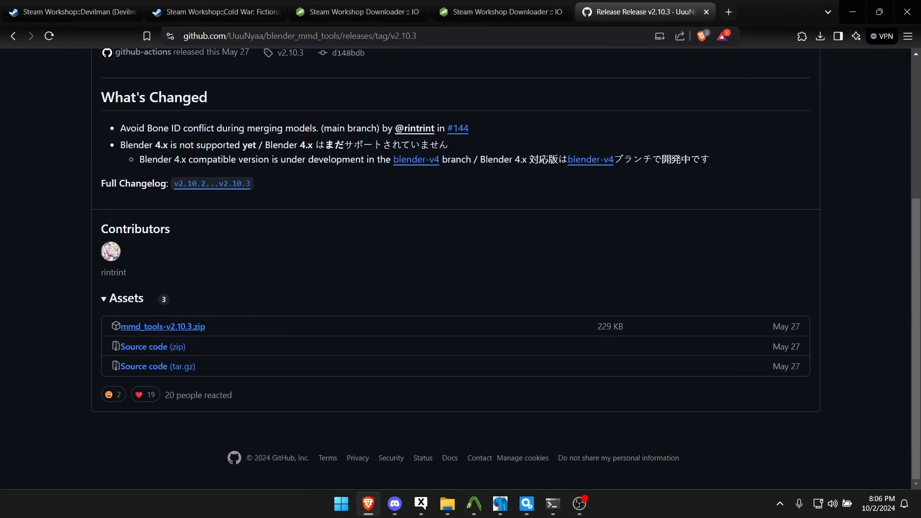
- Read the Blender 4.x compatibility note in the v2.10.3 release notes, and close the release page
scroll(461, 269, "up", 5)
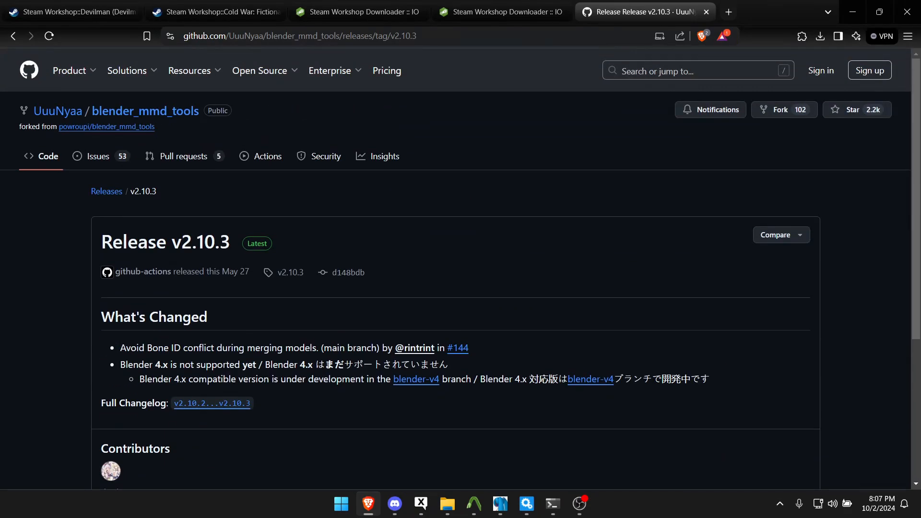
scroll(460, 269, "down", 1)
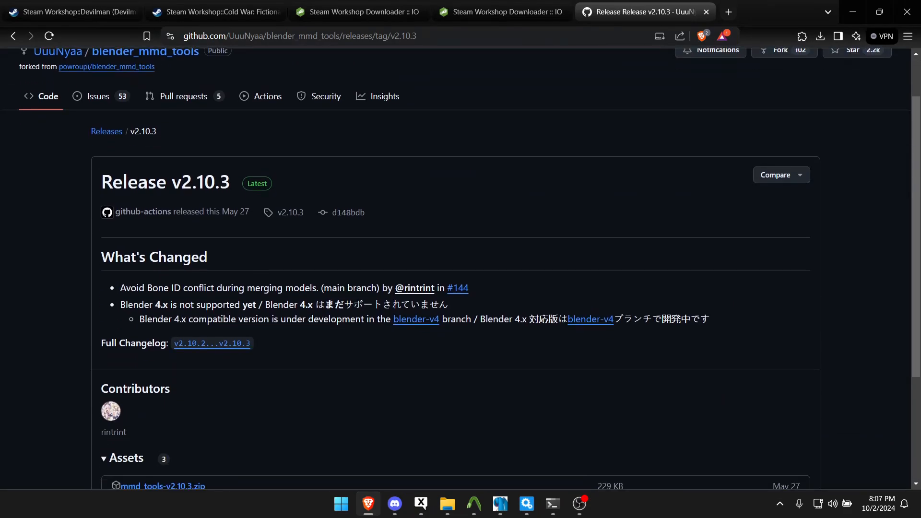
left_click_drag(126, 304, 372, 305)
left_click(373, 305)
scroll(460, 269, "down", 3)
scroll(460, 269, "up", 4)
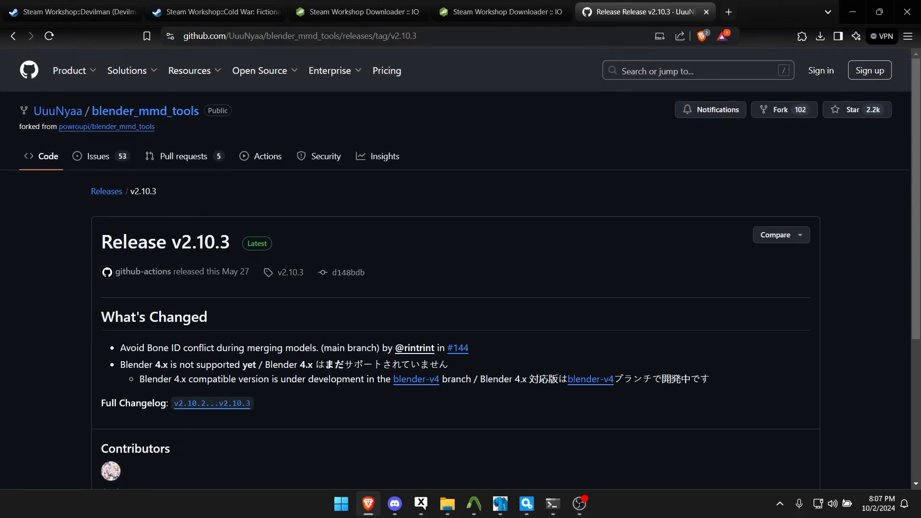
key("ctrl+w")
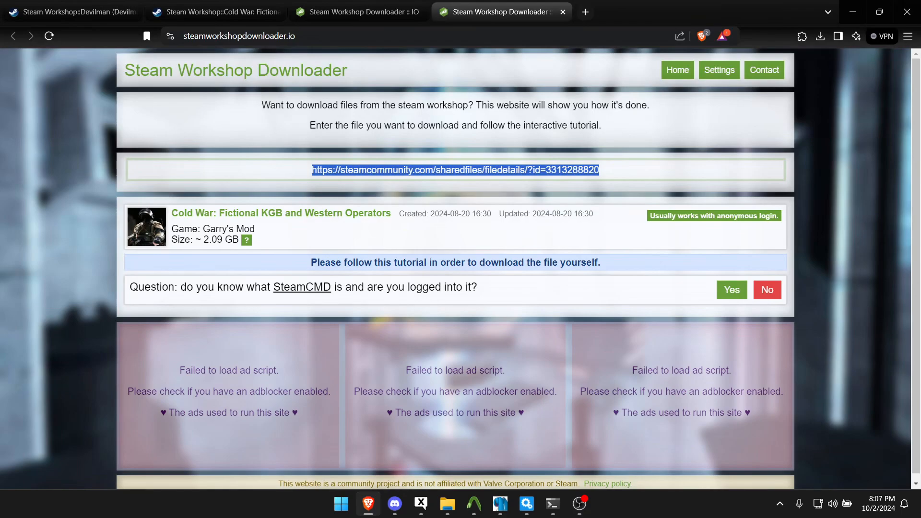
- Open the alternative download site steamworkshop.download in a separate page, look at its link form, and close it
left_click(461, 235)
key("ctrl+shift+Tab")
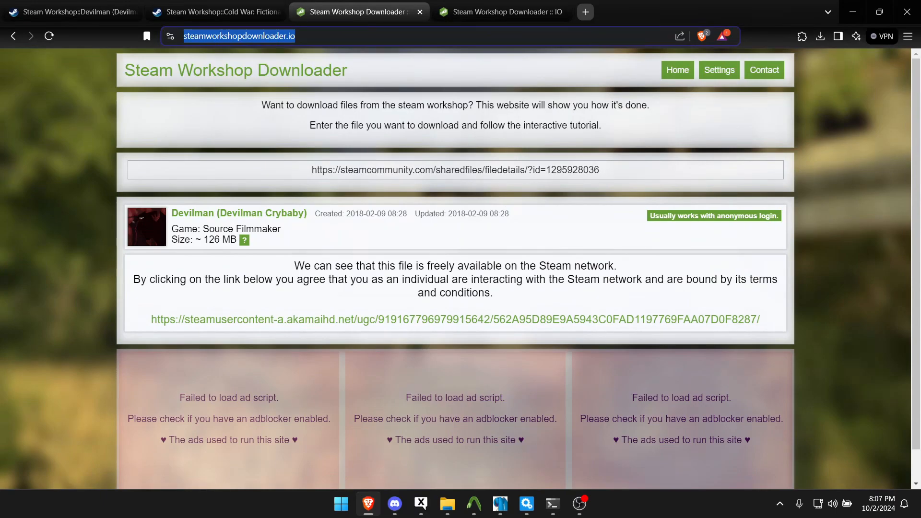
left_click(586, 12)
type("steamworkshop")
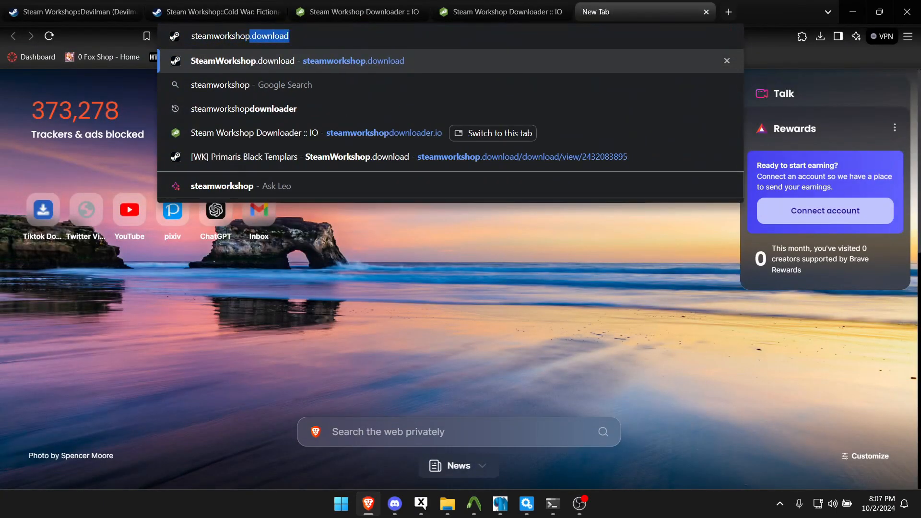
key("Return")
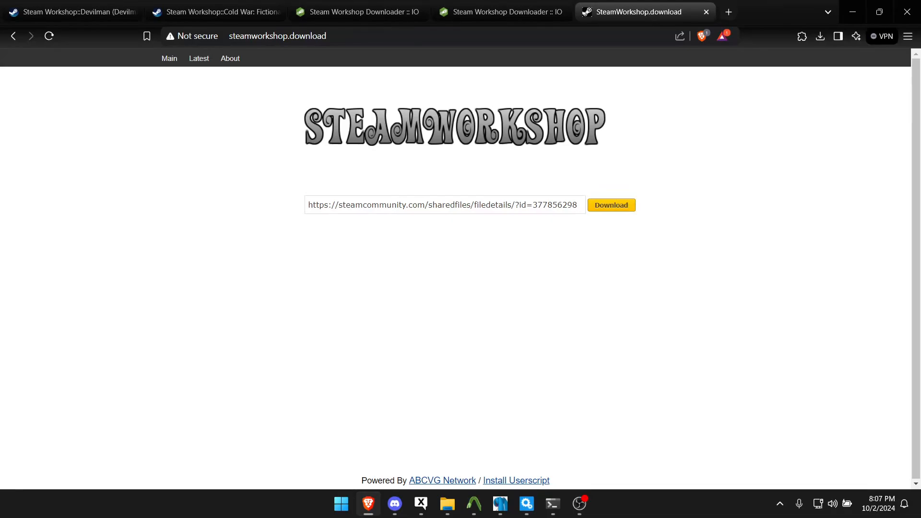
key("ctrl+w")
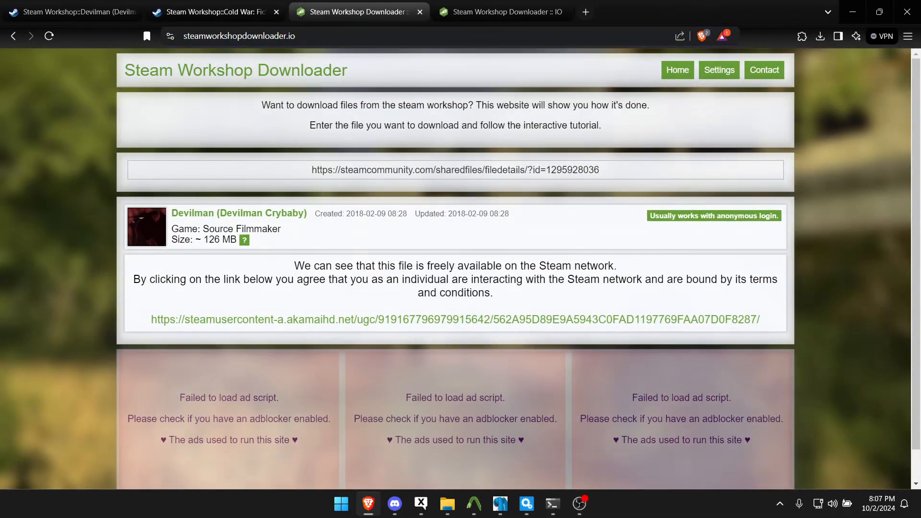
- Select the share link of the Devilman (Devilman Crybaby) Workshop item, and select the matching link in Steam Workshop Downloader
key("ctrl+1")
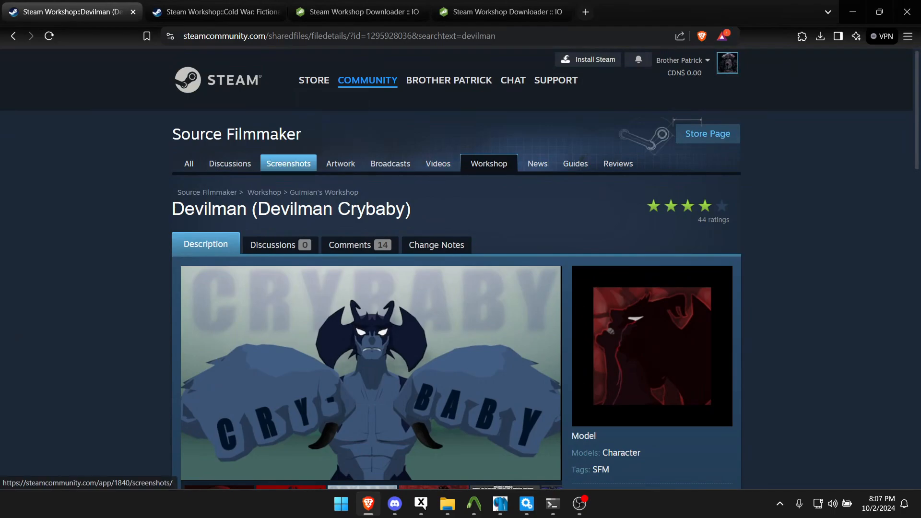
scroll(289, 164, "down", 5)
left_click(352, 253)
left_click(422, 310)
key("ctrl+a")
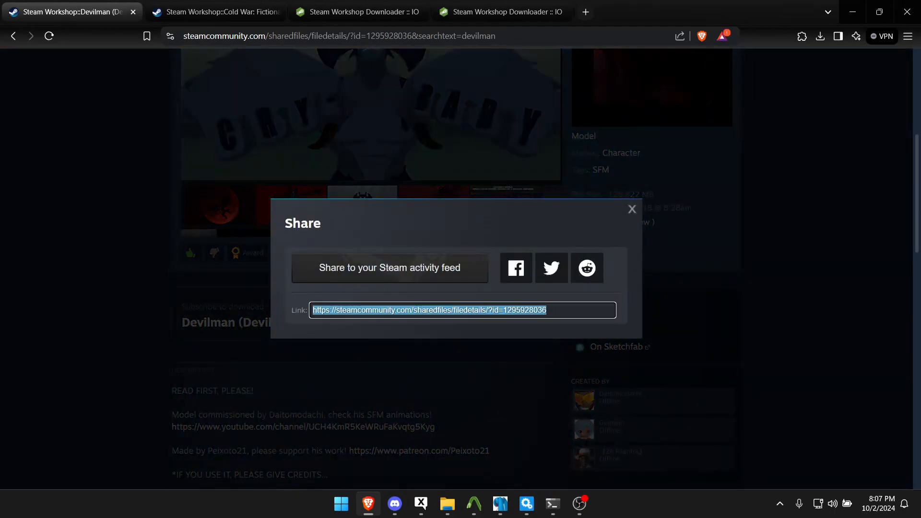
key("Escape")
left_click(359, 12)
triple_click(455, 170)
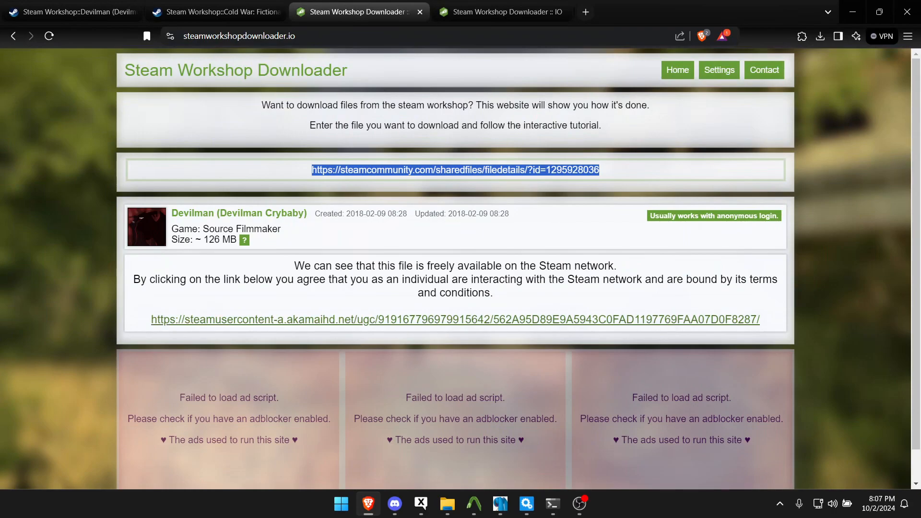
- Select the share link of Cold War: Fictional KGB and Western Operators, and return to that item's Steam Workshop Downloader page
left_click(216, 12)
scroll(350, 244, "down", 5)
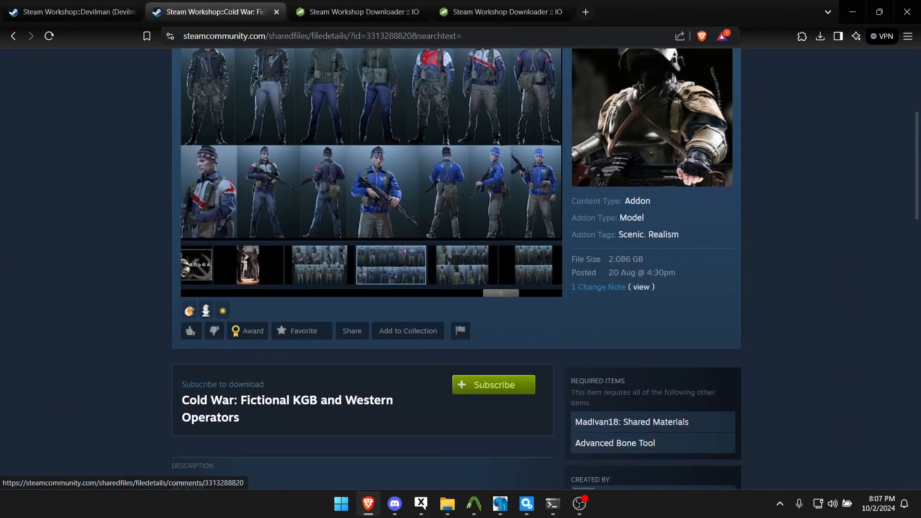
left_click(351, 329)
triple_click(383, 311)
left_click(631, 209)
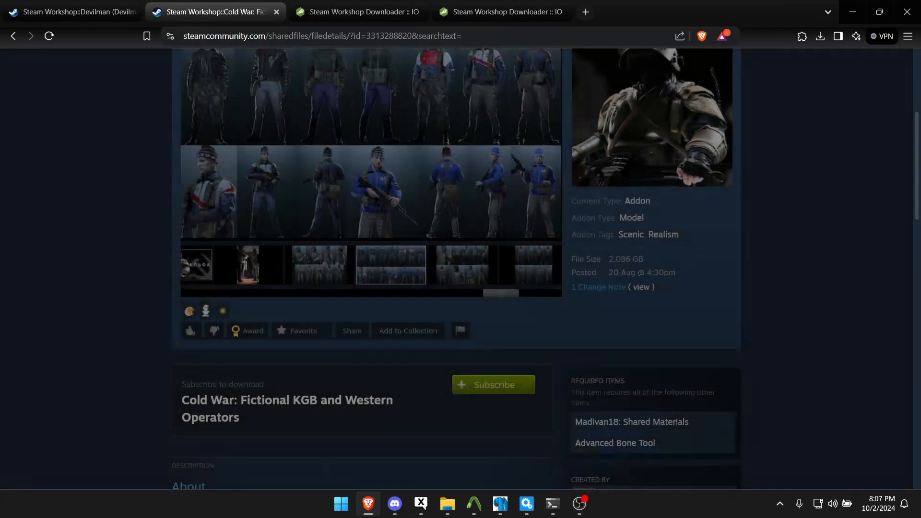
scroll(498, 201, "up", 5)
left_click(501, 12)
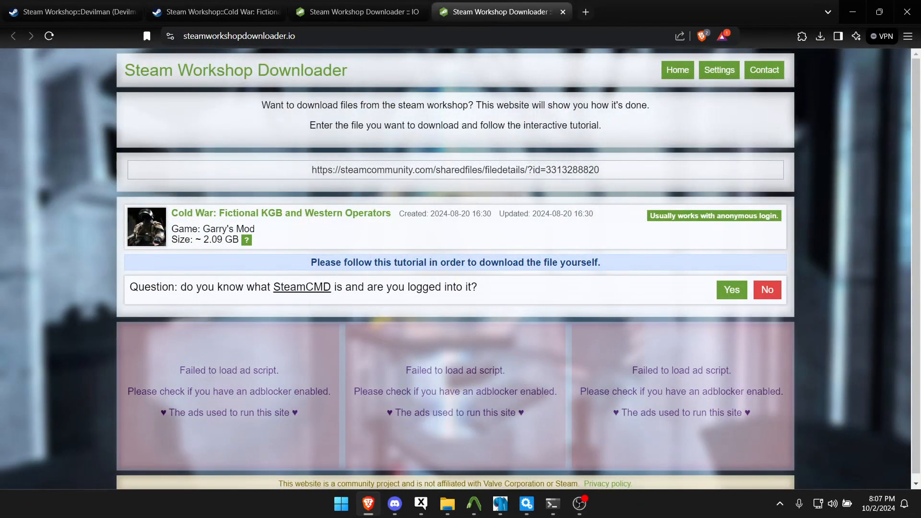
left_click(731, 290)
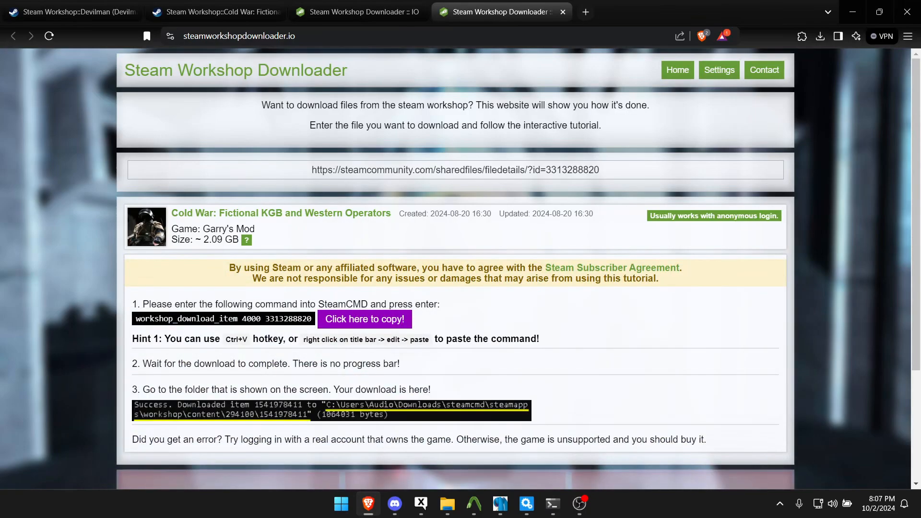
scroll(595, 250, "down", 4)
left_click(364, 166)
scroll(456, 240, "up", 3)
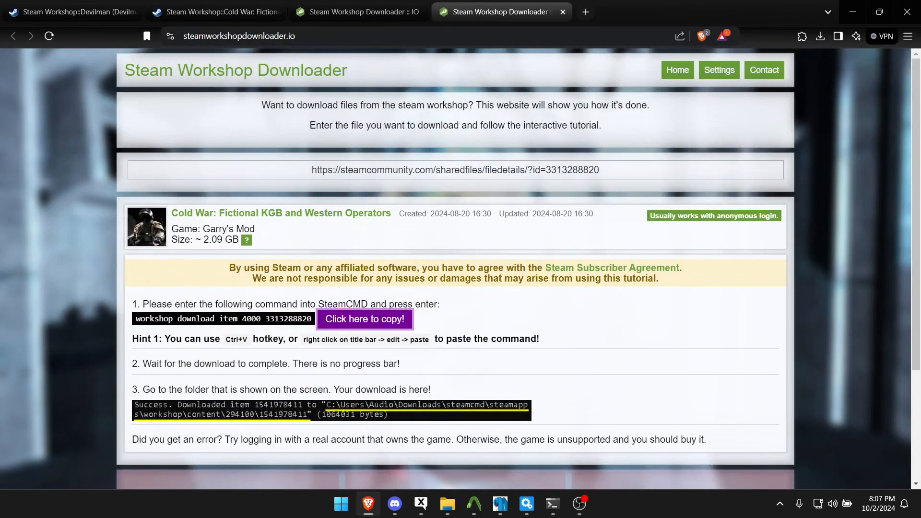
- Open the steamcmd folder, review the anonymous login and item download commands in the SteamCMD console, and close the console
mouse_move(447, 503)
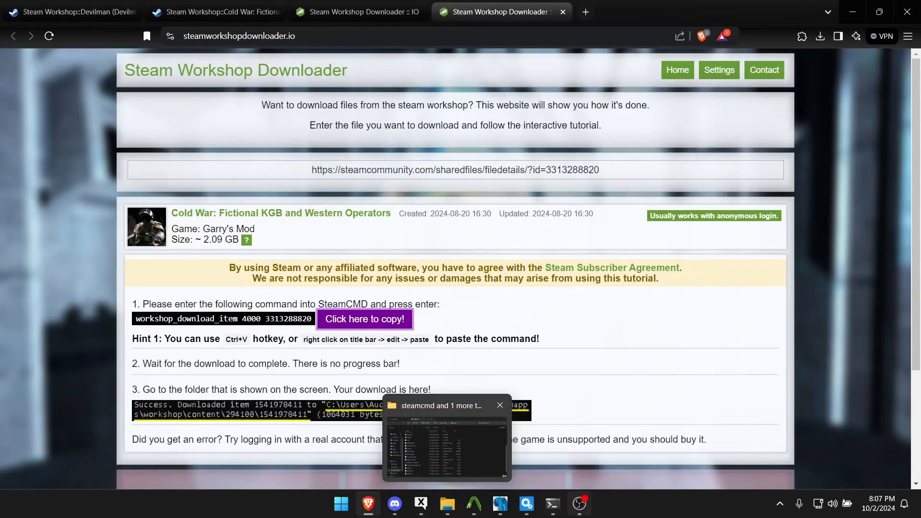
left_click(446, 446)
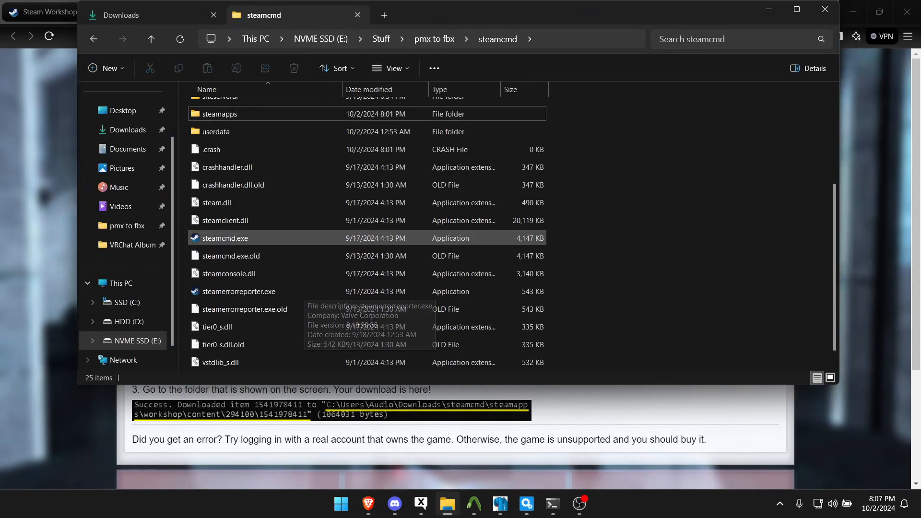
left_click(553, 503)
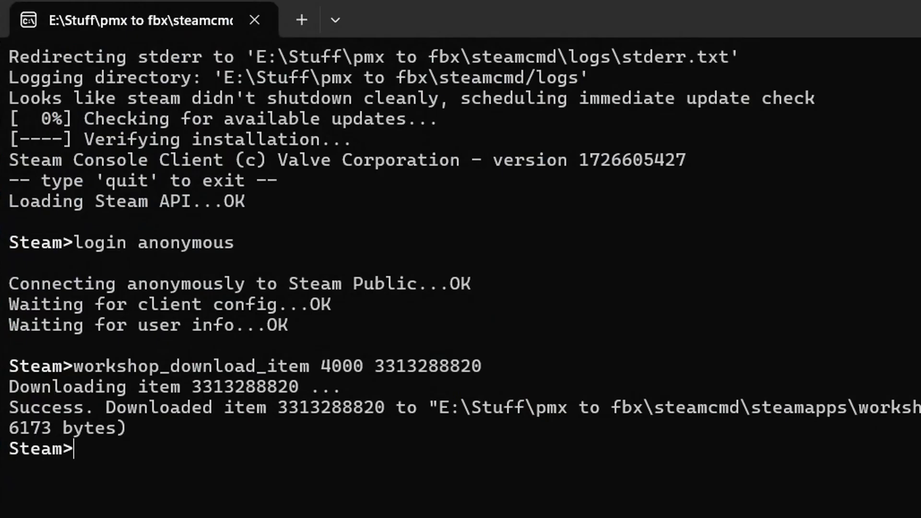
left_click_drag(243, 243, 75, 243)
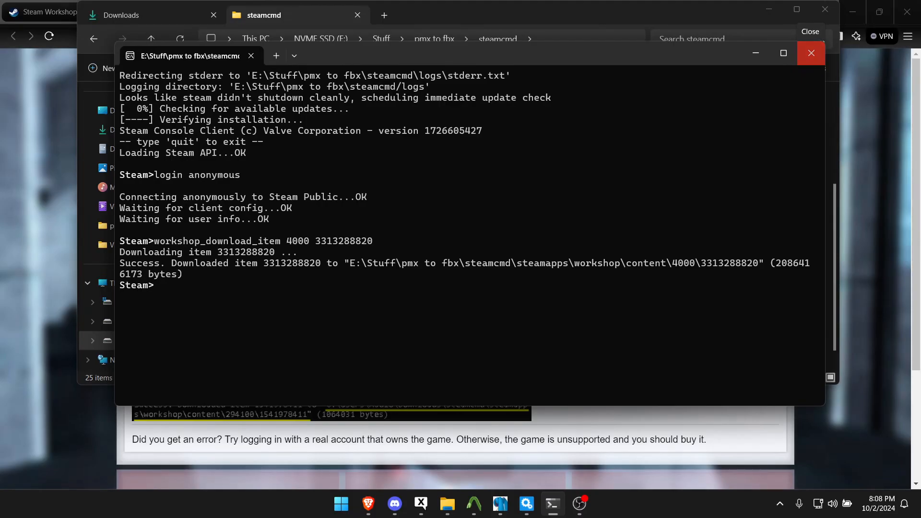
left_click(811, 53)
scroll(367, 289, "up", 3)
double_click(220, 269)
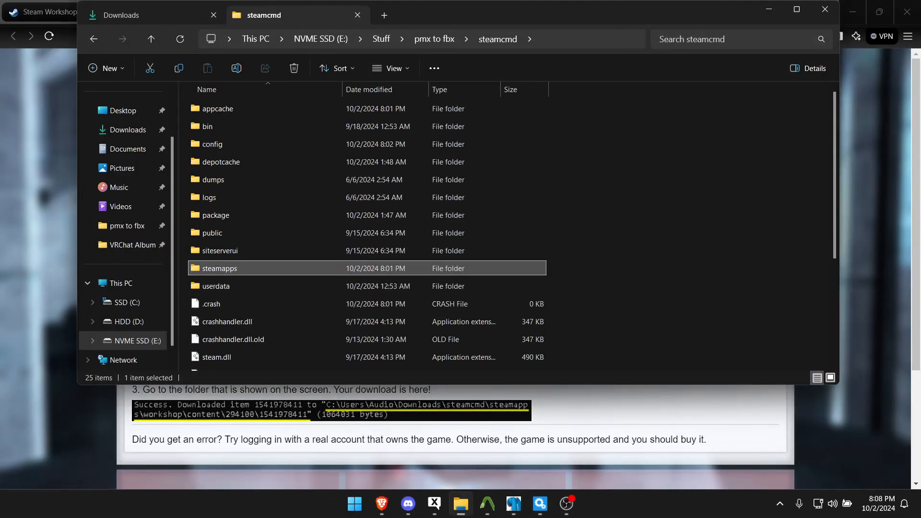
double_click(216, 109)
double_click(216, 108)
double_click(216, 109)
double_click(216, 109)
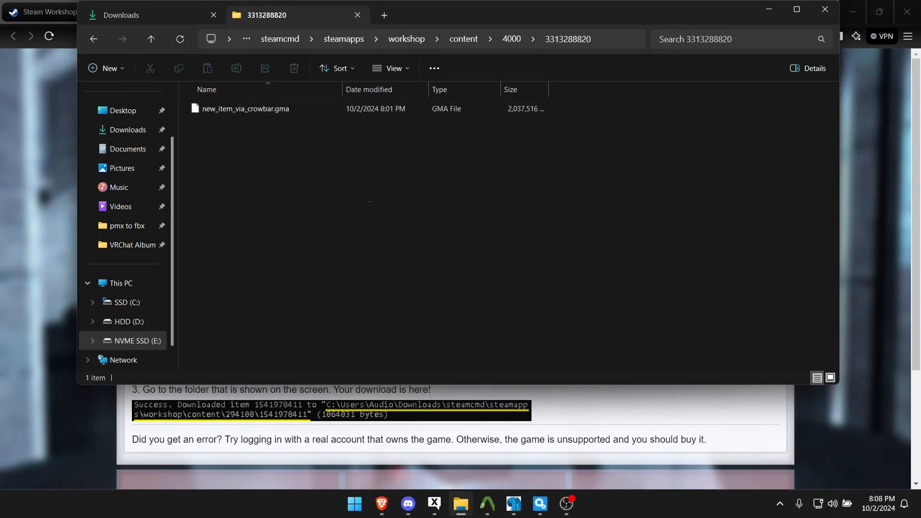
left_click_drag(369, 202, 331, 110)
- Open the pmx to fbx folder separately and launch GWTool.exe from its GWtool folder, keeping a single GWTool window
right_click(137, 224)
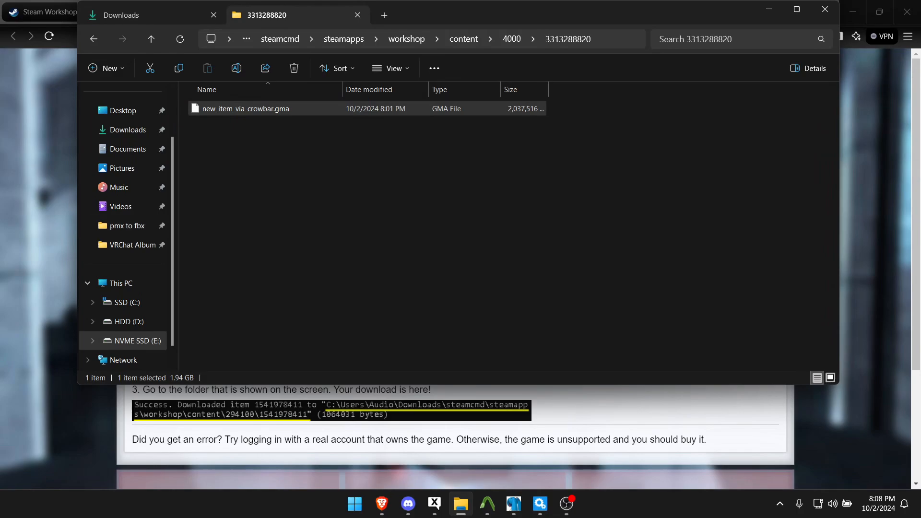
left_click(166, 226)
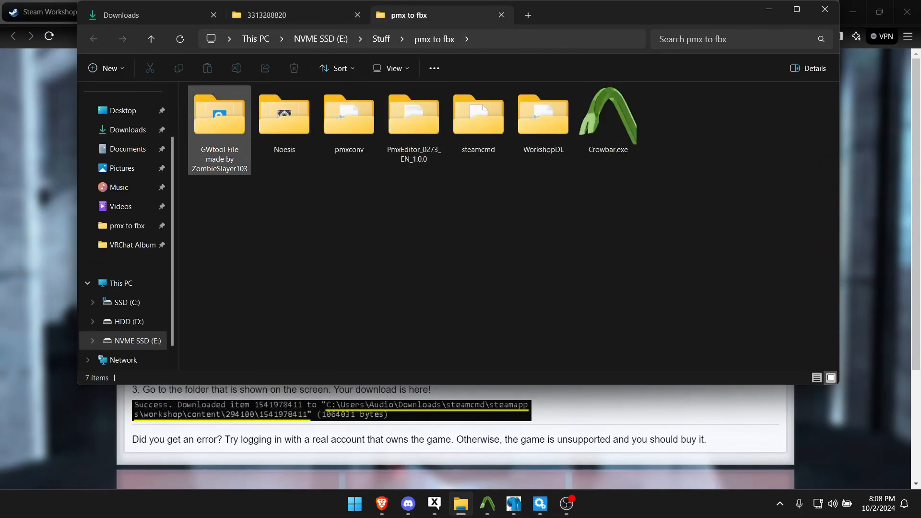
double_click(220, 127)
left_click(221, 109)
double_click(222, 109)
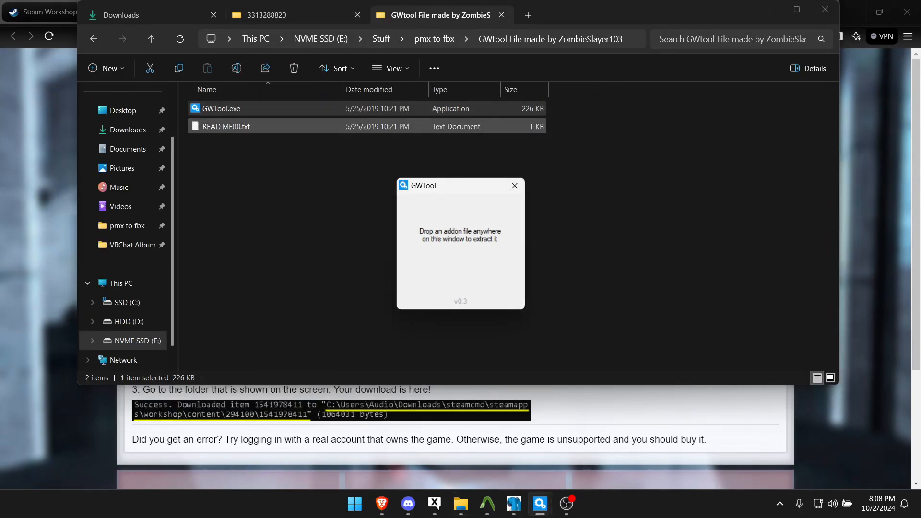
left_click(539, 504)
left_click(514, 186)
left_click(540, 503)
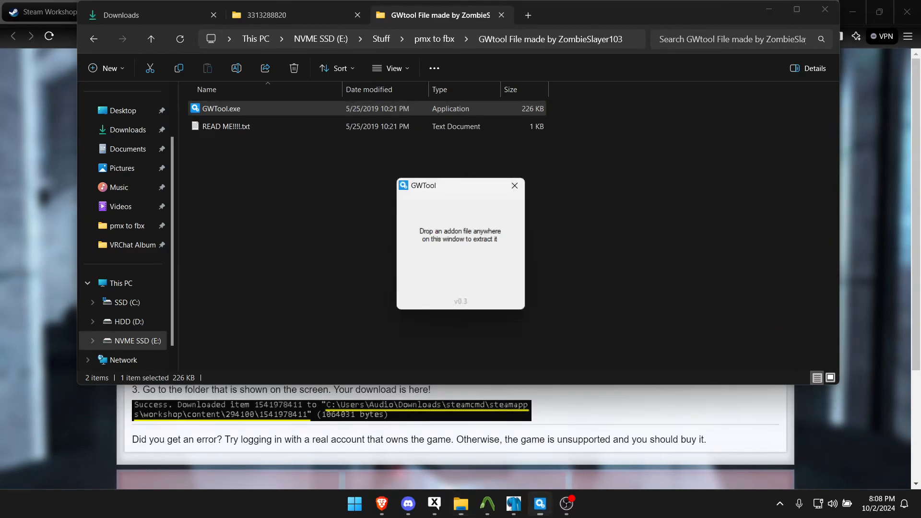
left_click_drag(269, 109, 455, 230)
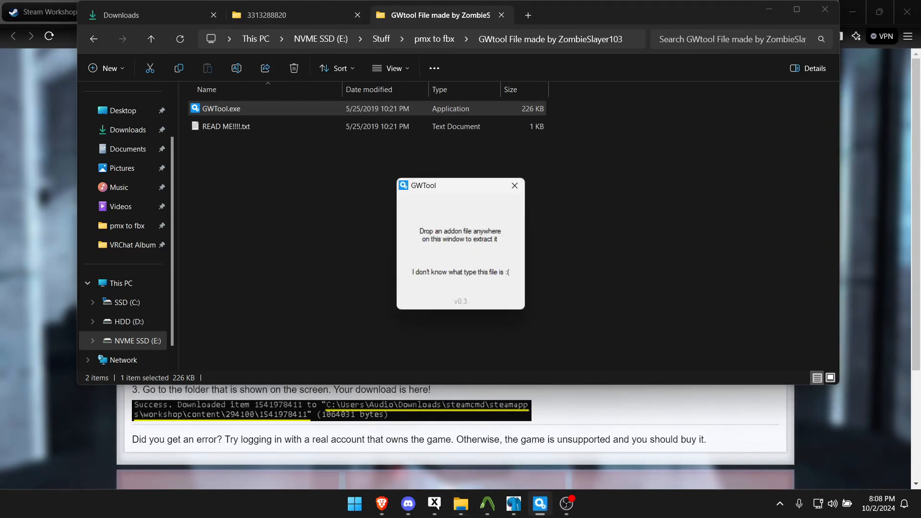
left_click(502, 15)
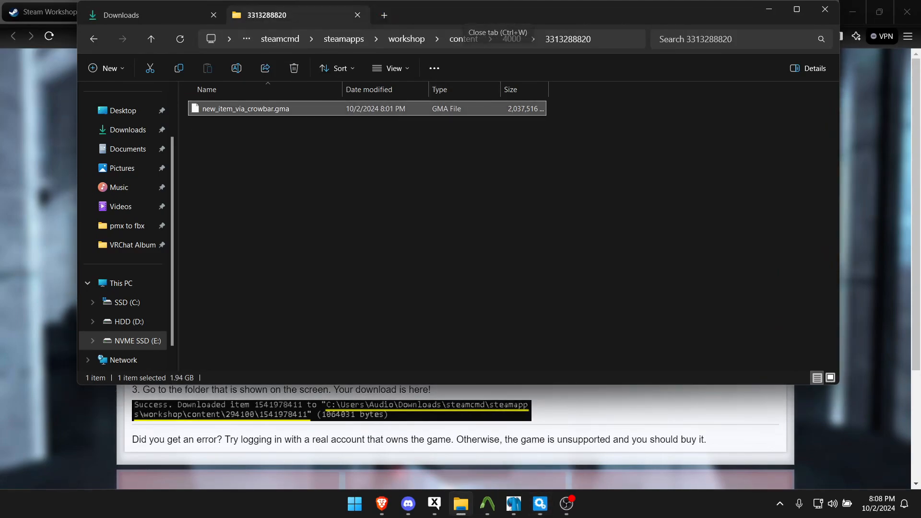
key("alt+Tab")
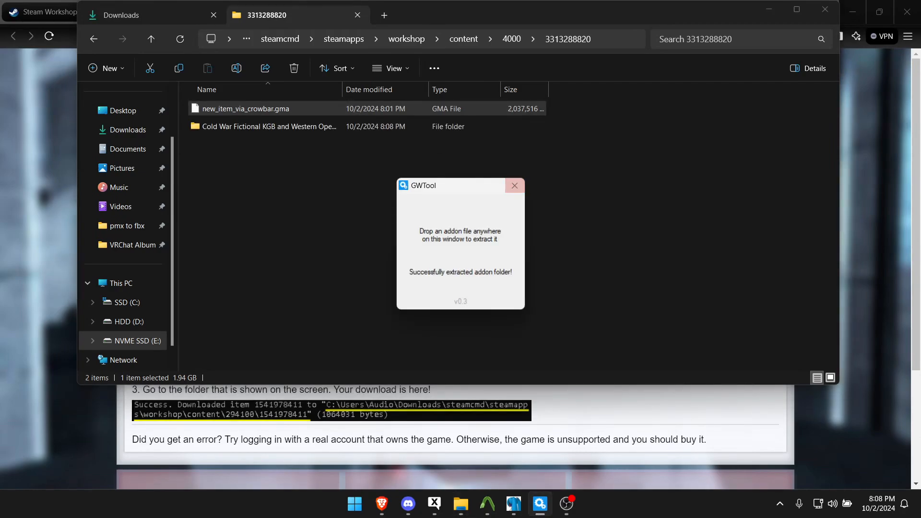
left_click(514, 185)
- Delete new_item_via_crowbar.gma and move the extracted Cold War Fictional KGB and Western Operators folder to Downloads
key("Delete")
left_click_drag(325, 221, 128, 191)
scroll(135, 149, "up", 2)
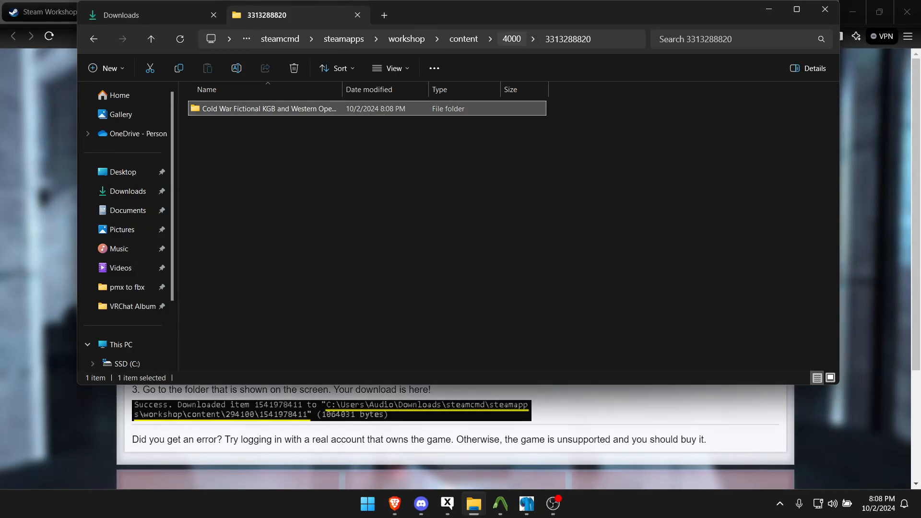
left_click(512, 39)
key("Delete")
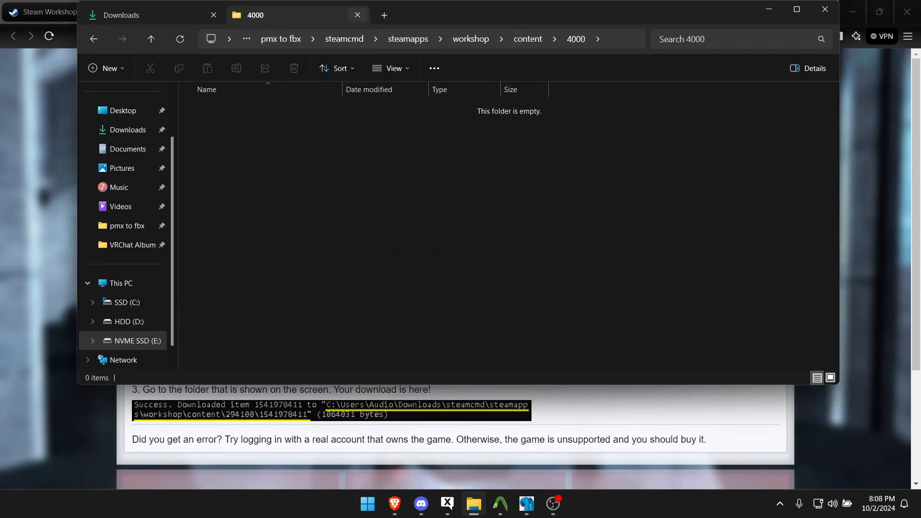
left_click(358, 15)
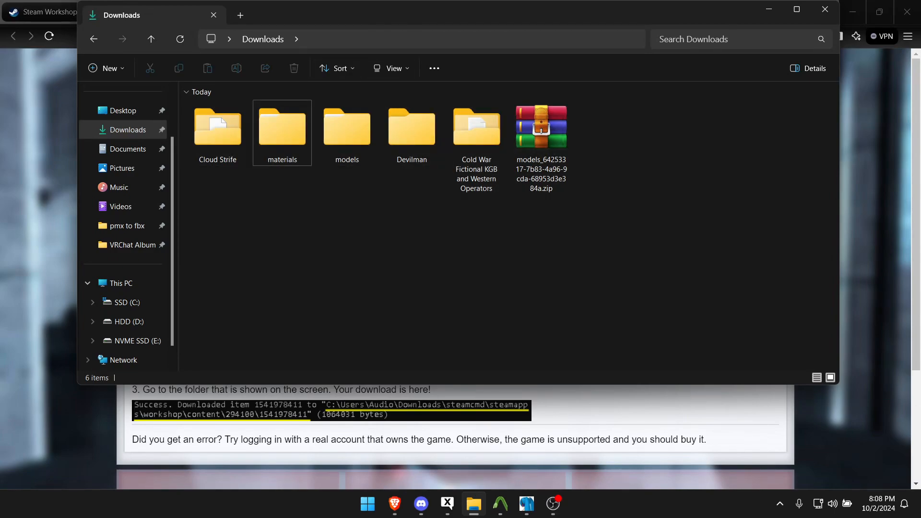
- View the WinRAR extraction options for the models zip archive in Downloads, and dismiss them
left_click(473, 135)
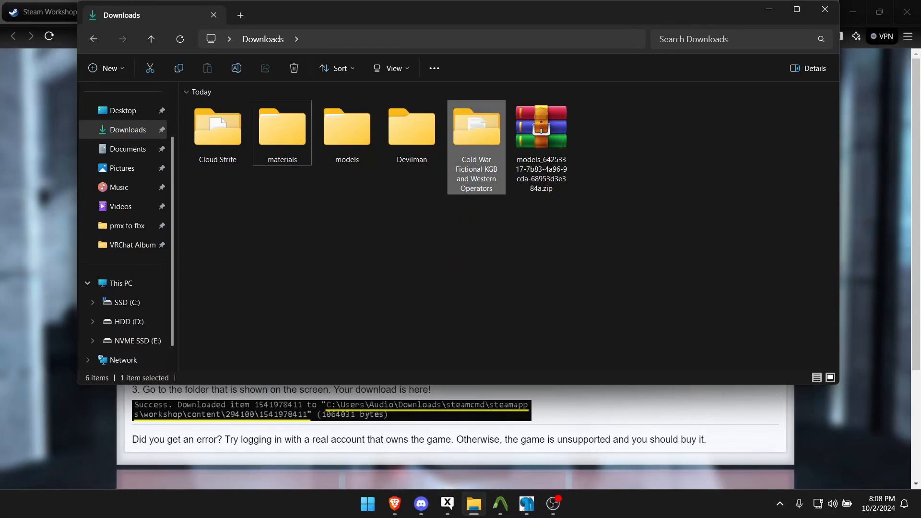
left_click(472, 240)
left_click(541, 134)
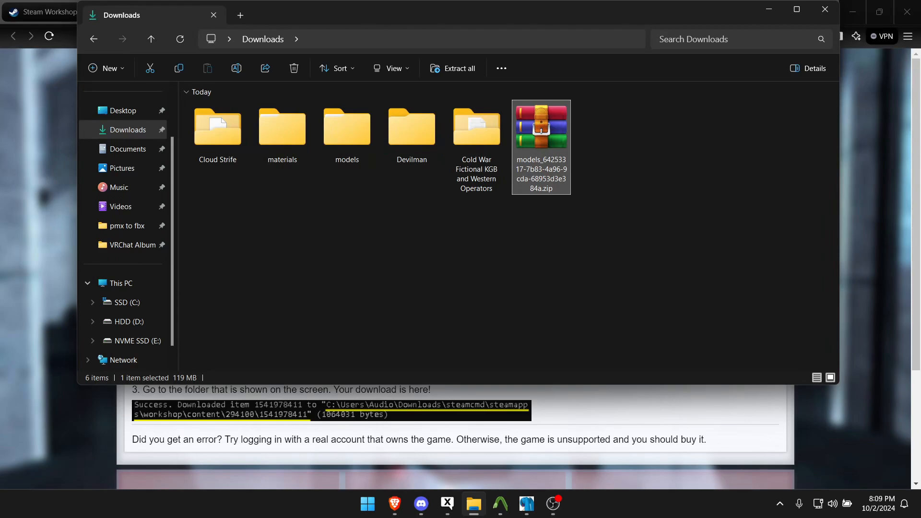
right_click(533, 130)
mouse_move(575, 350)
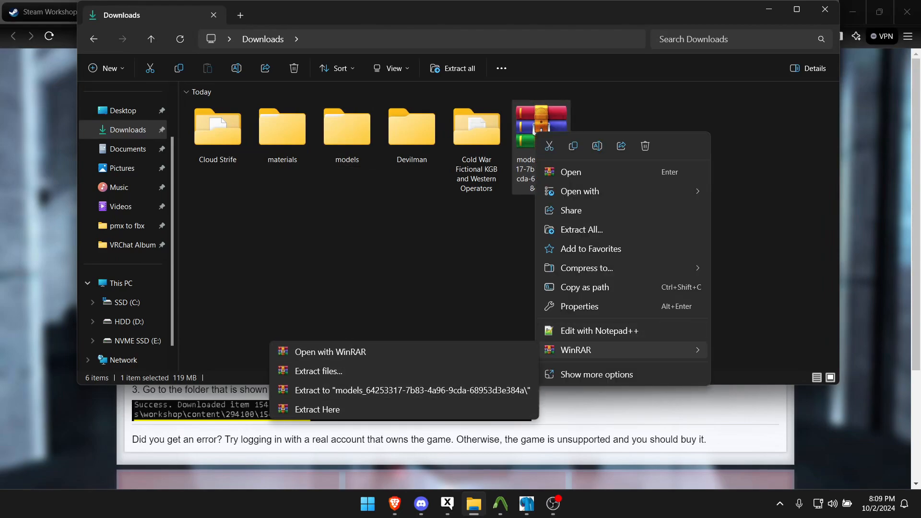
left_click(461, 278)
- Delete the models zip archive from Downloads and move the materials and models folders into the Devilman folder
left_click_drag(339, 263, 259, 103)
left_click_drag(595, 289, 547, 133)
key("Delete")
left_click_drag(333, 232, 404, 126)
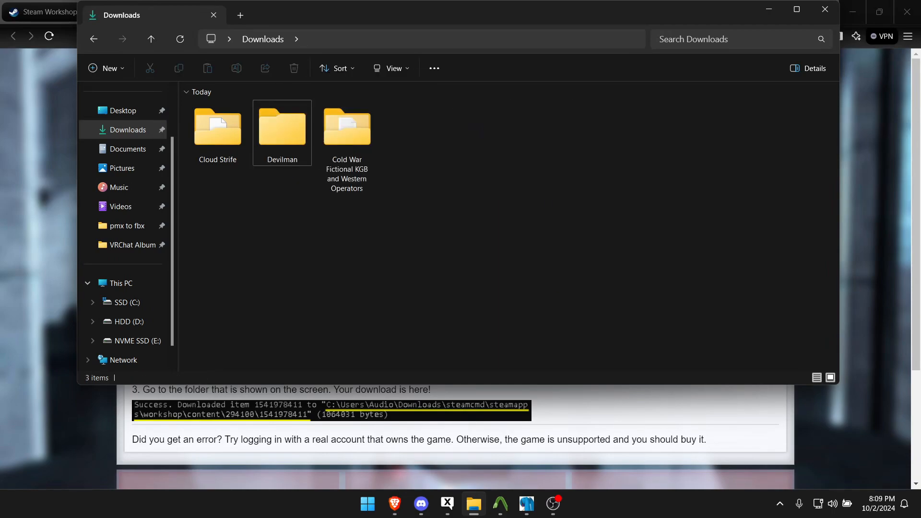
- View the options for creating a new item in Downloads, and open the Devilman folder
right_click(440, 167)
mouse_move(480, 260)
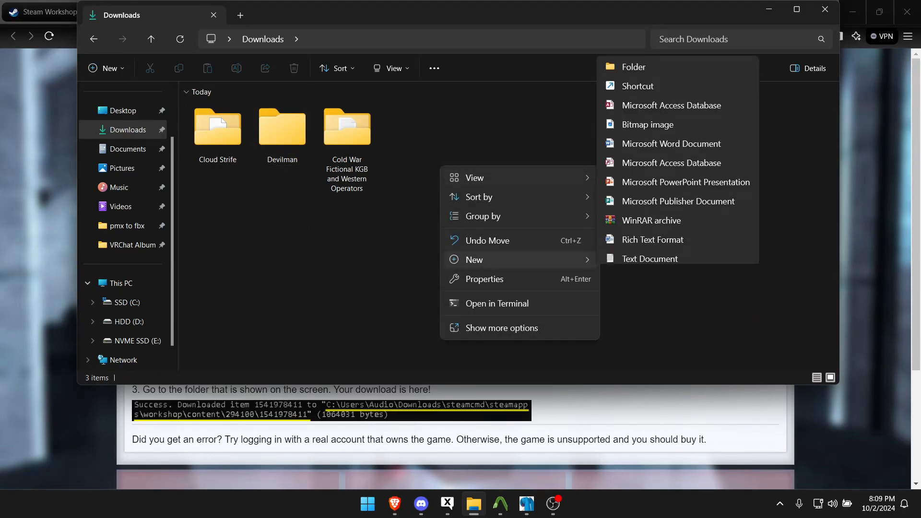
left_click(388, 225)
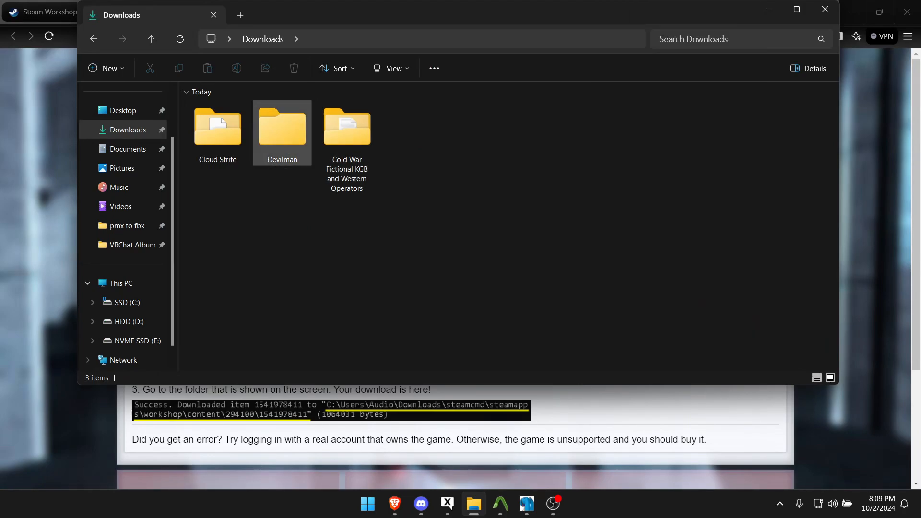
double_click(282, 133)
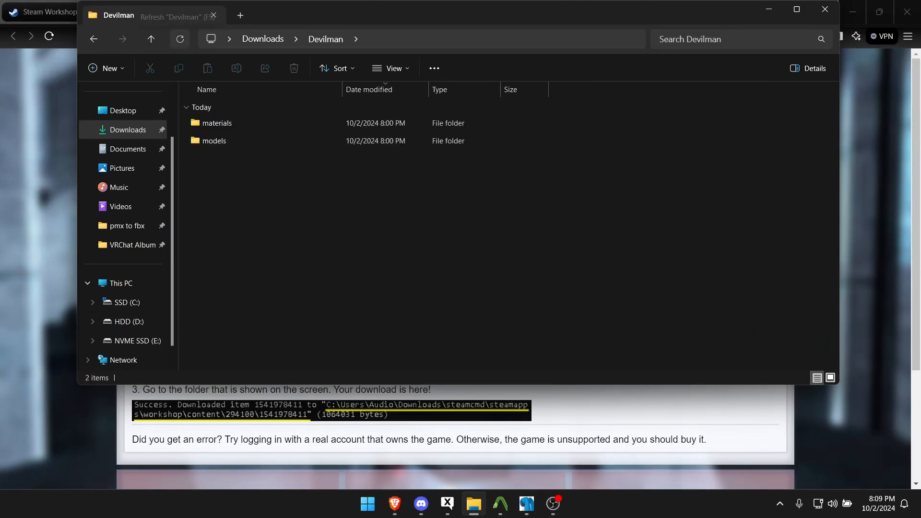
- Open the devilman_no_ao folder under materials\models\devilman_crybaby and open devil wings no ao injured.vtf in VTFEdit
double_click(282, 123)
left_click(282, 124)
double_click(282, 123)
double_click(282, 124)
double_click(282, 123)
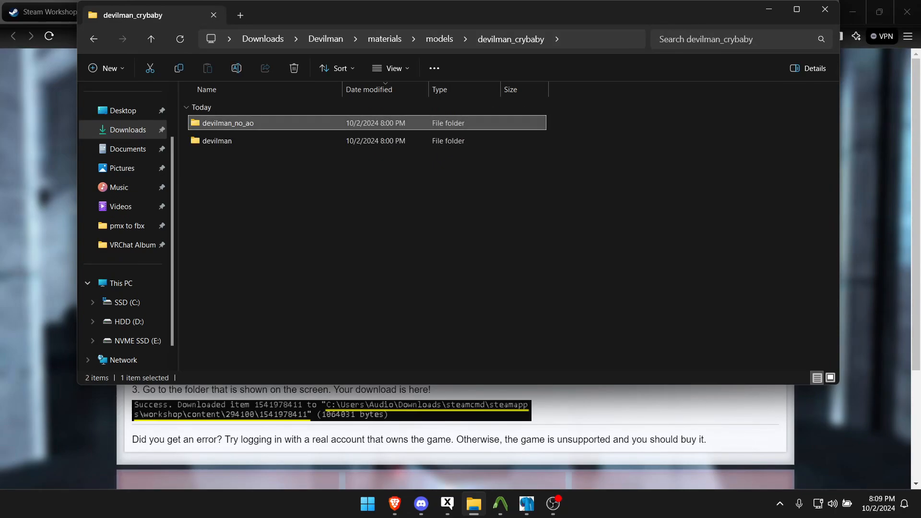
scroll(247, 225, "down", 5)
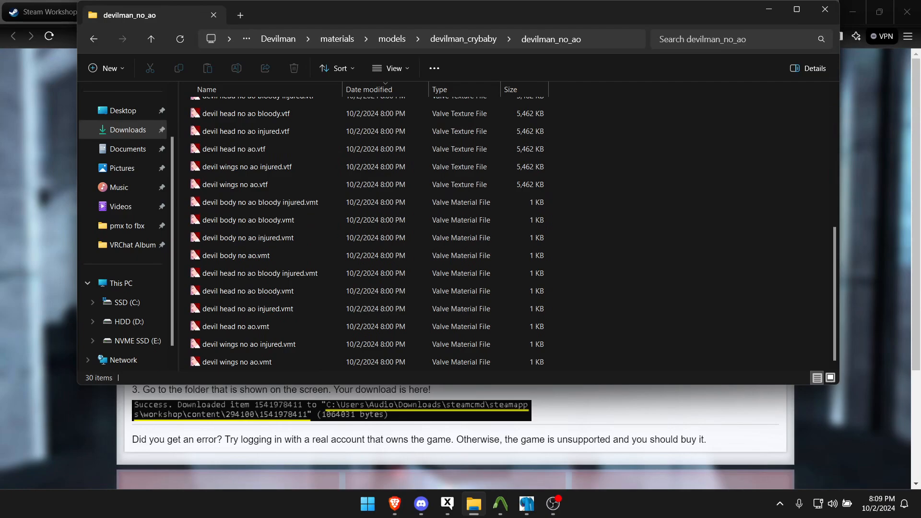
left_click(247, 166)
double_click(247, 166)
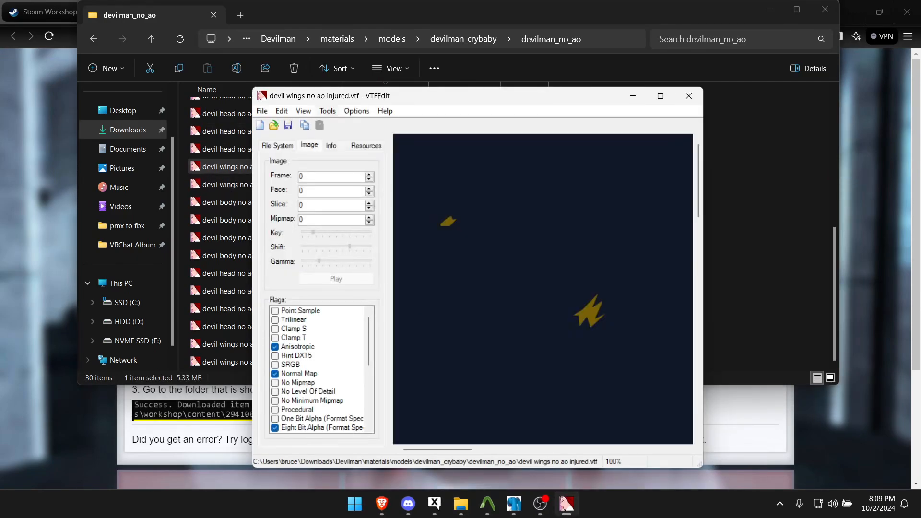
- Start a batch conversion and set its input folder to the materials folder inside Downloads\Devilman
left_click(356, 110)
key("Left")
key("Down")
key("Down")
key("Return")
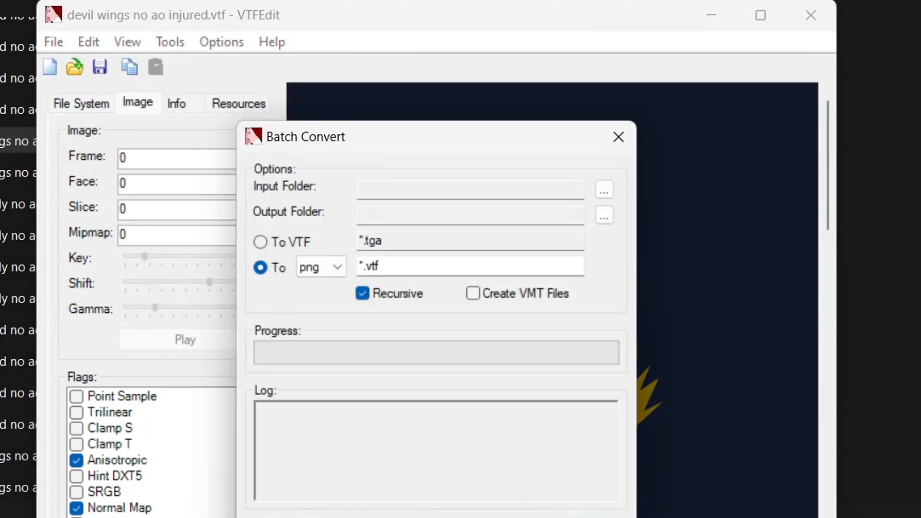
left_click(604, 190)
left_click(323, 317)
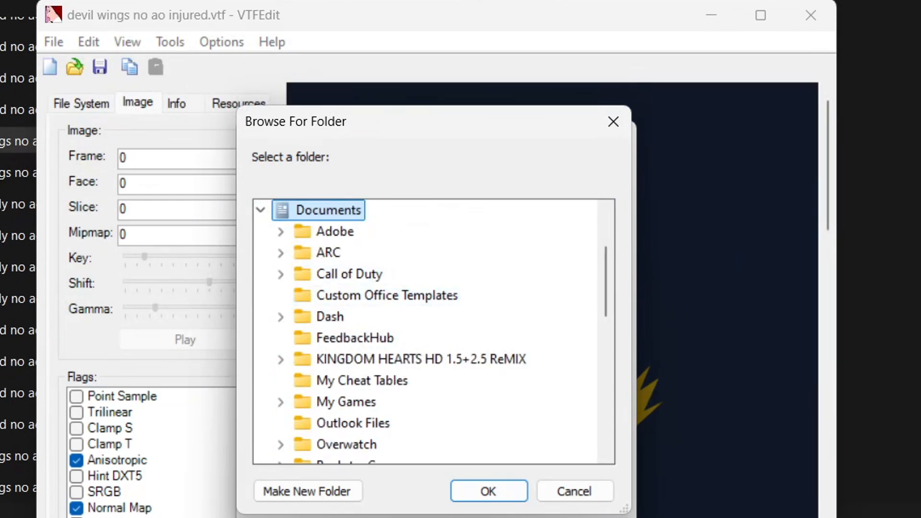
left_click(261, 210)
left_click(327, 231)
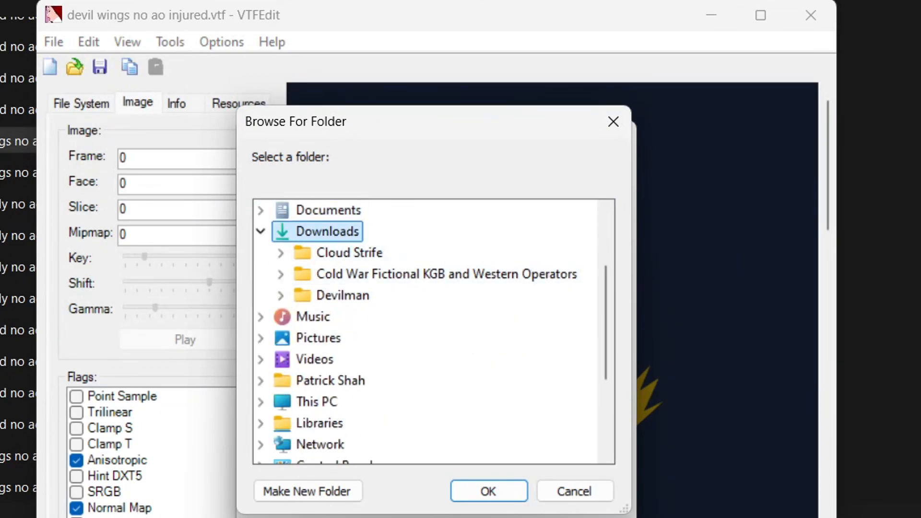
left_click(367, 296)
left_click(362, 317)
left_click(488, 491)
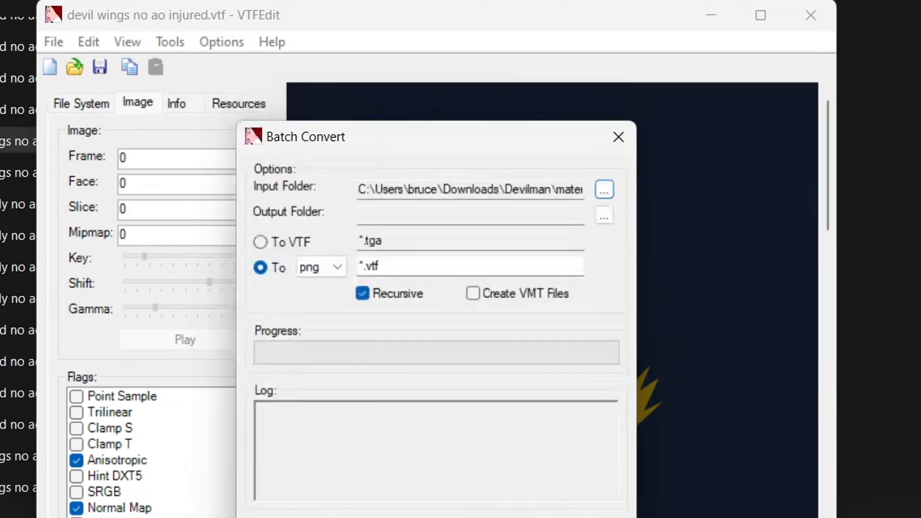
- Set the output folder to the same Devilman materials folder, convert the VTF files to PNG, and close VTFEdit
left_click(604, 216)
double_click(328, 337)
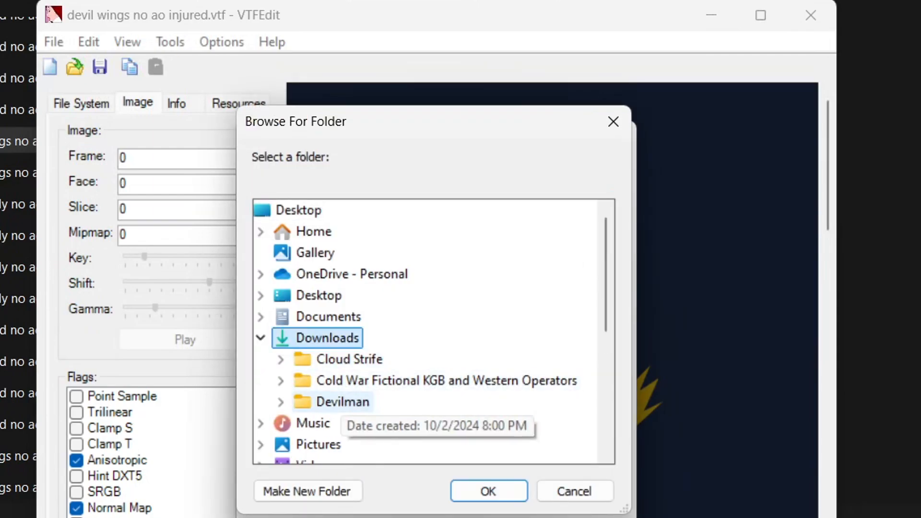
double_click(342, 402)
left_click(361, 422)
left_click(488, 491)
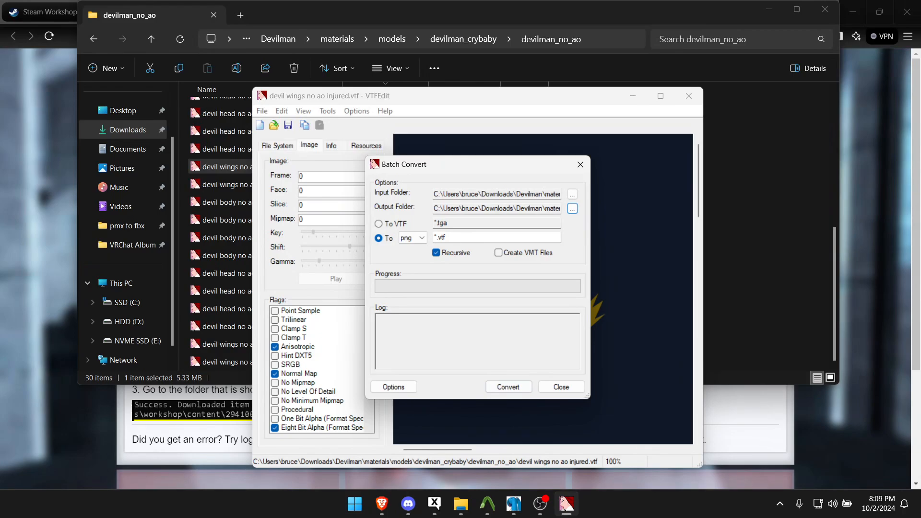
left_click(561, 387)
left_click(689, 95)
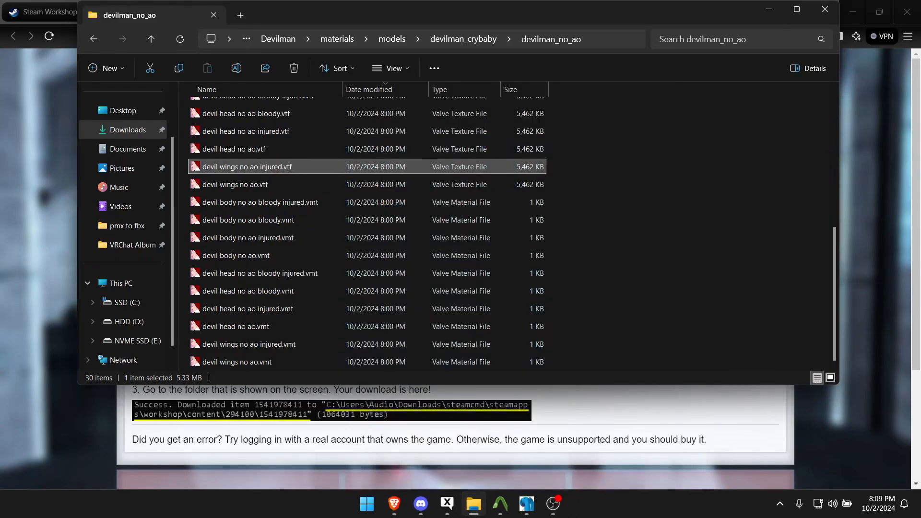
- Delete the VTF and VMT files from the devilman_no_ao folder, keeping the PNG files
scroll(642, 173, "up", 5)
left_click_drag(550, 294, 420, 375)
key("Delete")
- Delete the VTF and VMT files from the neighbouring devilman folder in devilman_crybaby, keeping only the PNG files
left_click(463, 39)
double_click(374, 141)
scroll(566, 206, "down", 4)
scroll(566, 191, "up", 1)
left_click_drag(554, 140, 345, 369)
key("Delete")
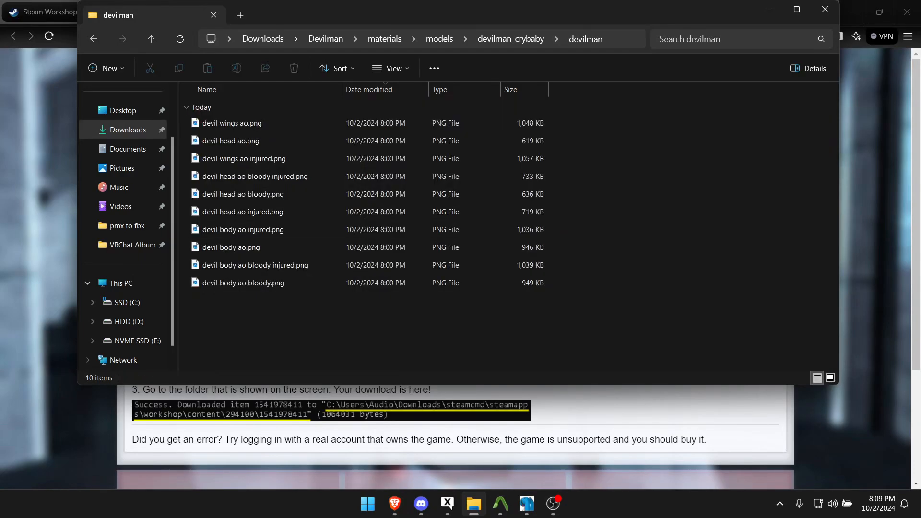
- Return to the models folder inside materials and rename the devilman_crybaby folder as textures
key("alt+Up")
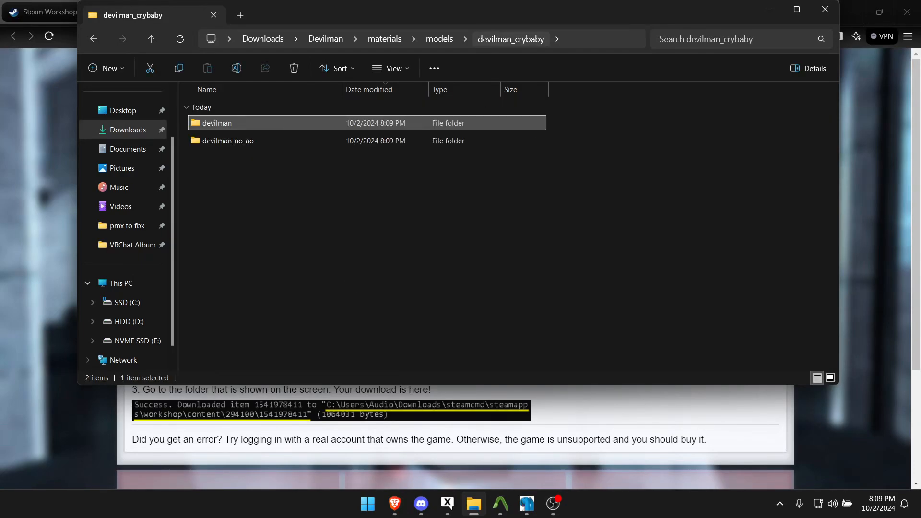
key("alt+Up")
right_click(252, 125)
left_click(314, 132)
type("texture")
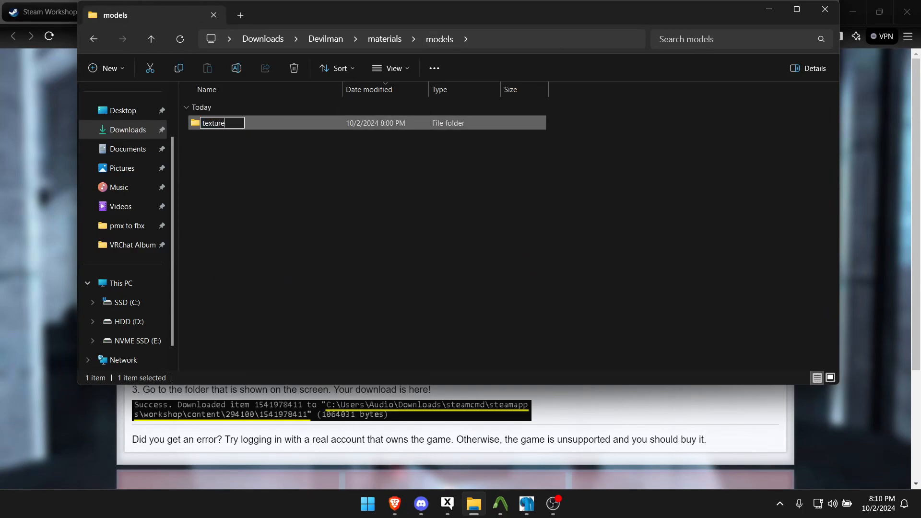
type("s")
key("Return")
- Move the textures folder into the main Devilman folder and delete the materials folder
left_click(314, 168)
left_click(325, 39)
left_click(274, 182)
key("ctrl+v")
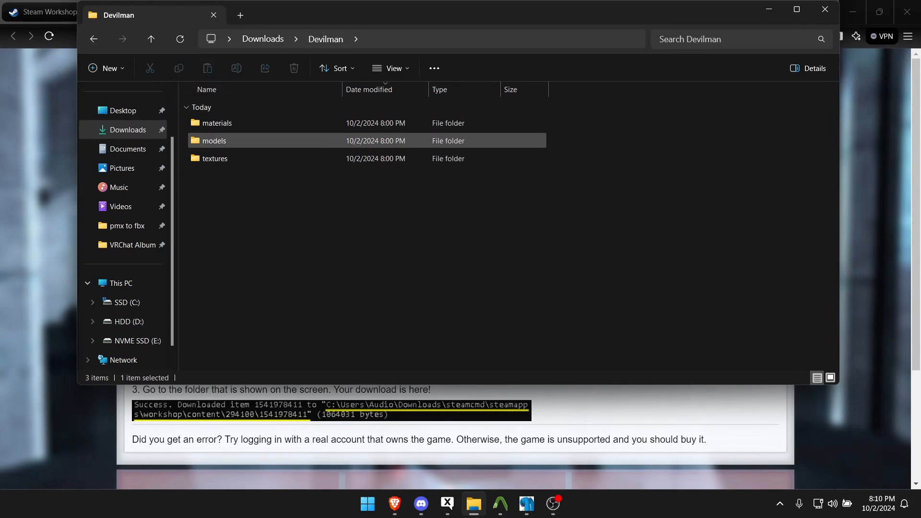
left_click(217, 123)
key("Delete")
- Rename the devilman_crybaby folder inside models\peixoto21 as model
double_click(216, 123)
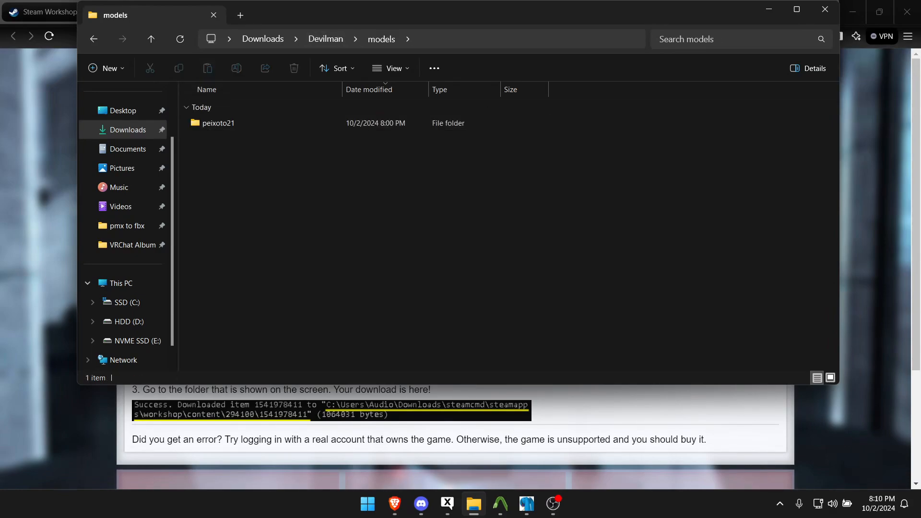
double_click(219, 123)
double_click(219, 124)
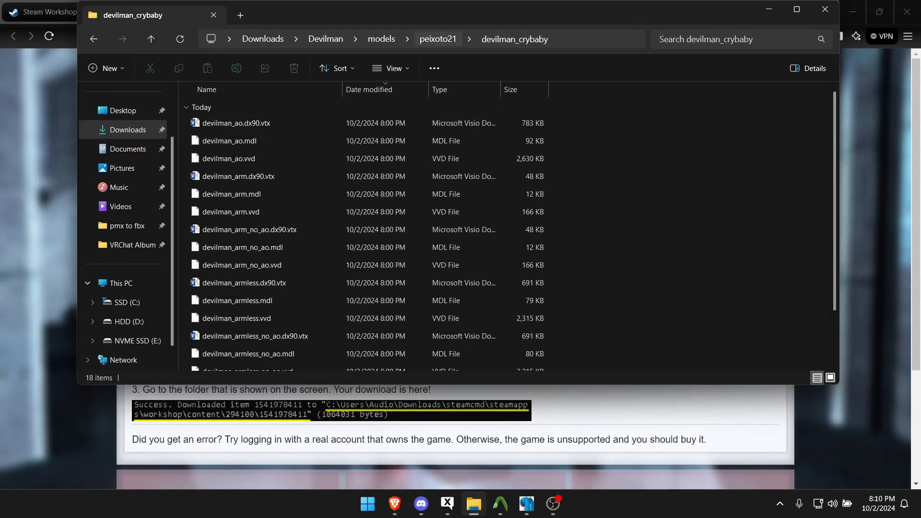
left_click(438, 38)
right_click(238, 125)
left_click(307, 138)
key("Return")
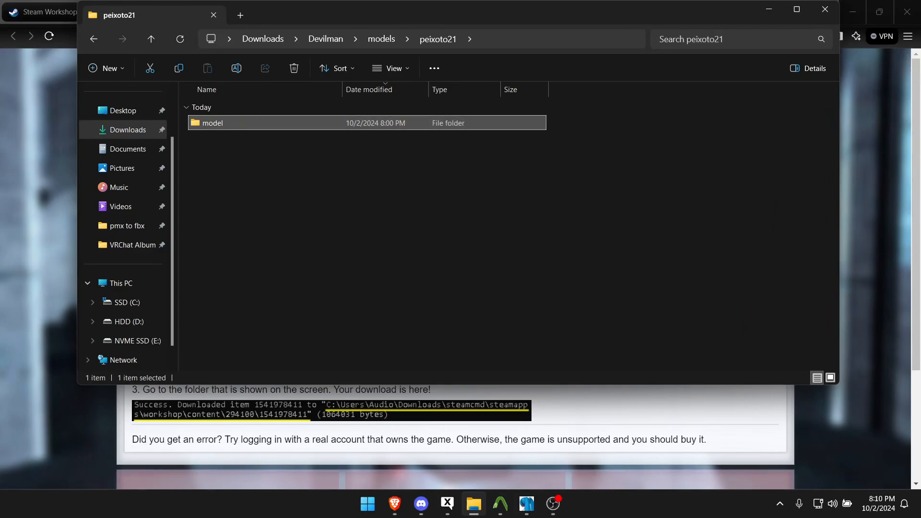
- Move the model folder from peixoto21 into the main Devilman folder and delete the models folder
left_click(150, 68)
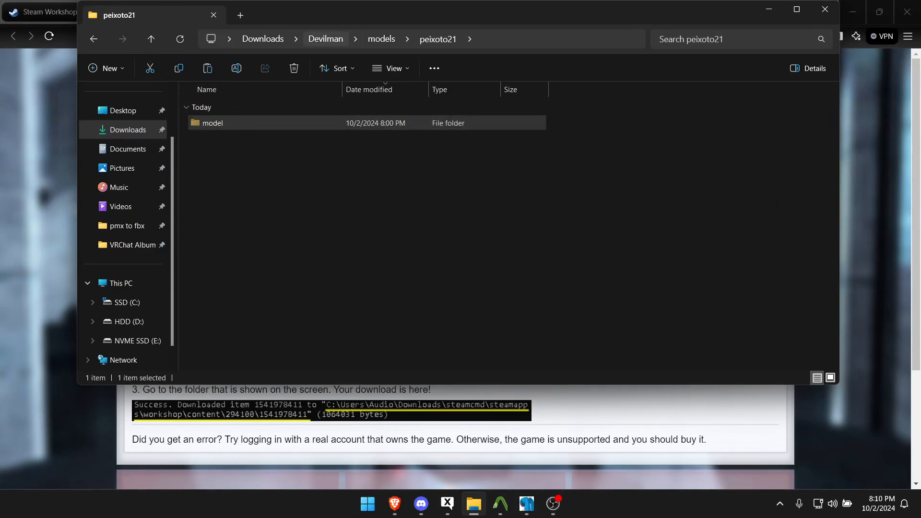
left_click(422, 163)
double_click(268, 123)
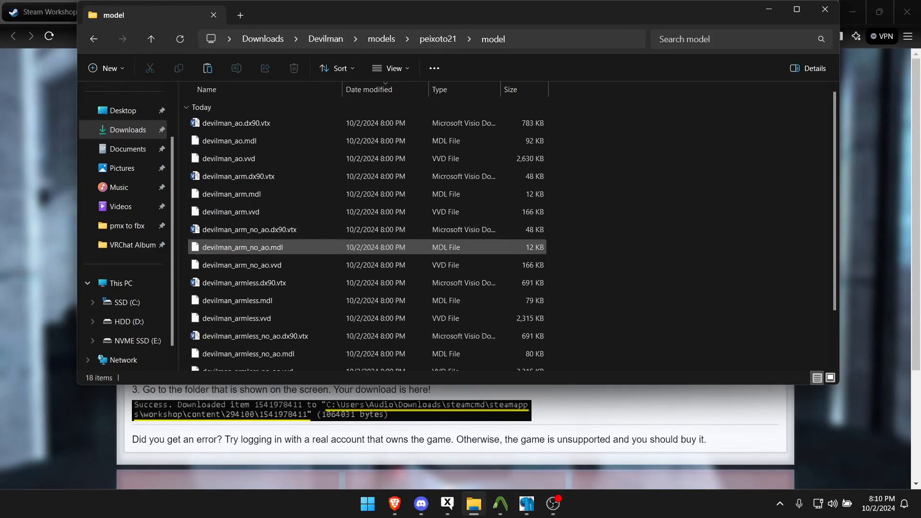
scroll(336, 211, "down", 2)
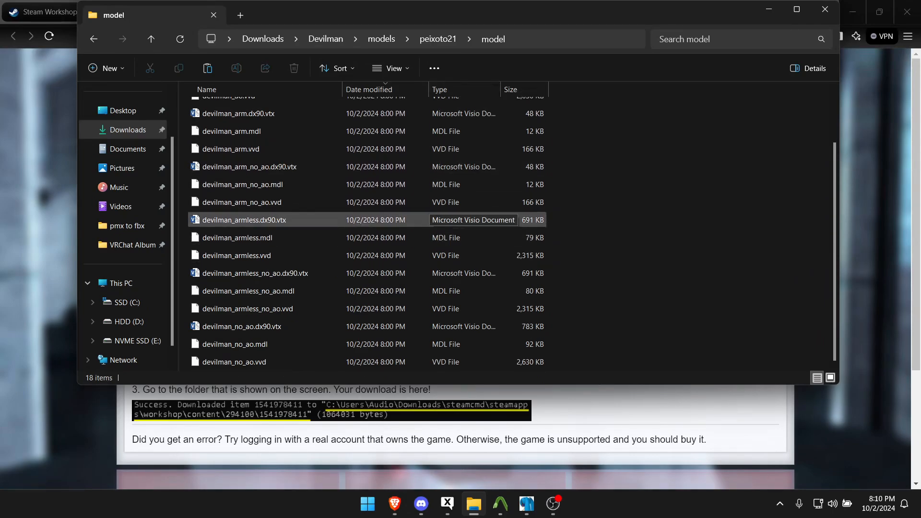
scroll(528, 225, "up", 2)
left_click(438, 39)
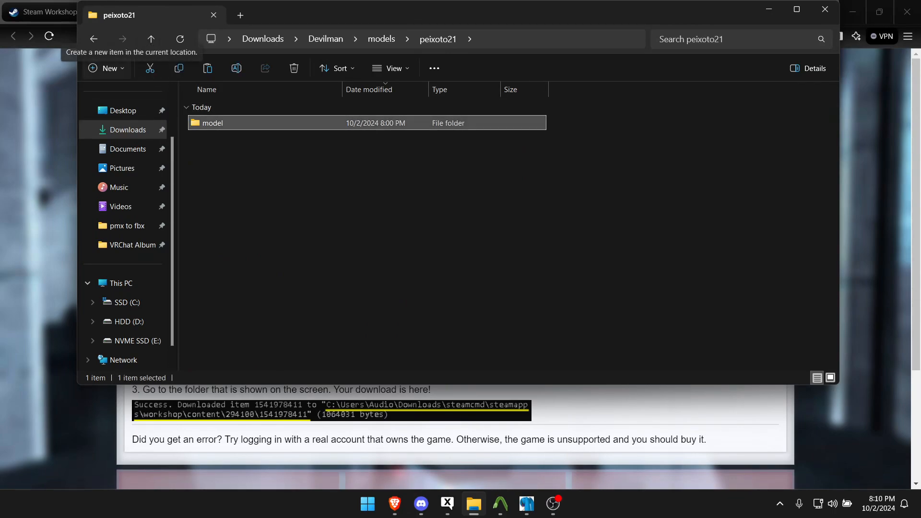
left_click(150, 68)
left_click(325, 39)
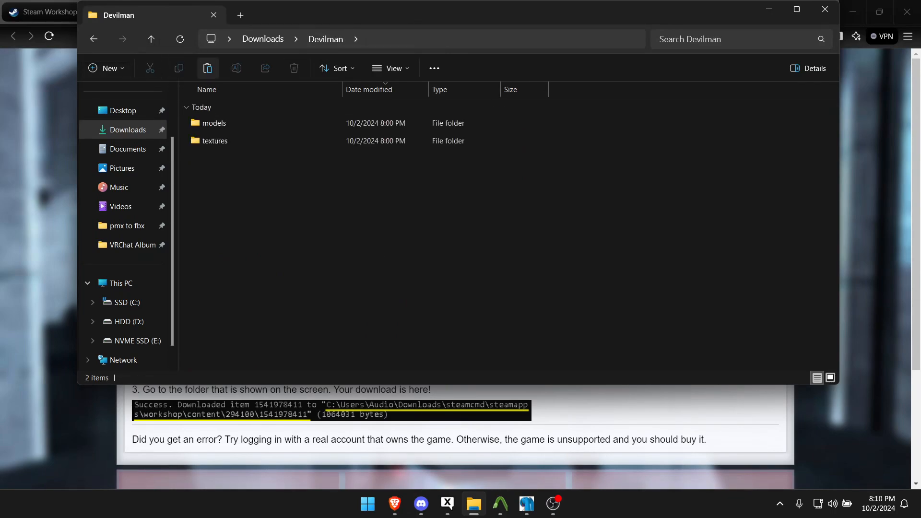
left_click(214, 141)
key("Delete")
- Open the model folder inside the Devilman folder to check its model files
double_click(214, 123)
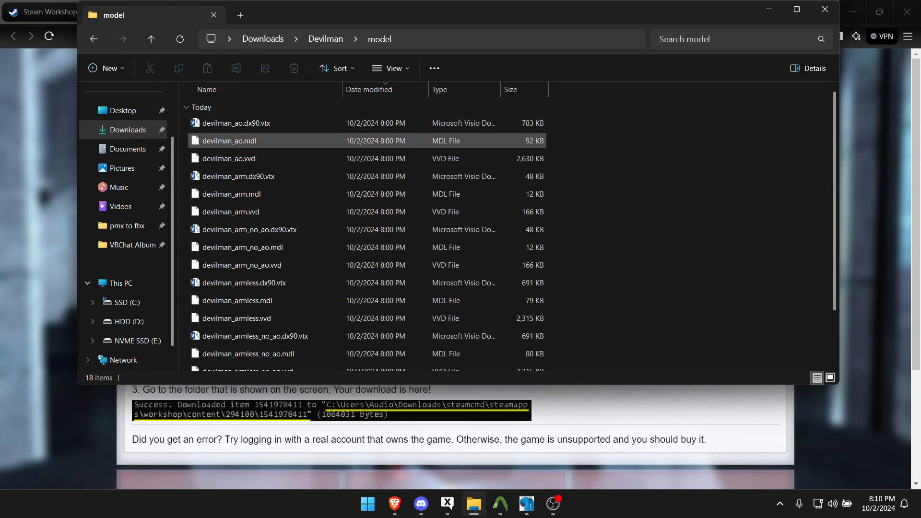
left_click(326, 38)
double_click(214, 123)
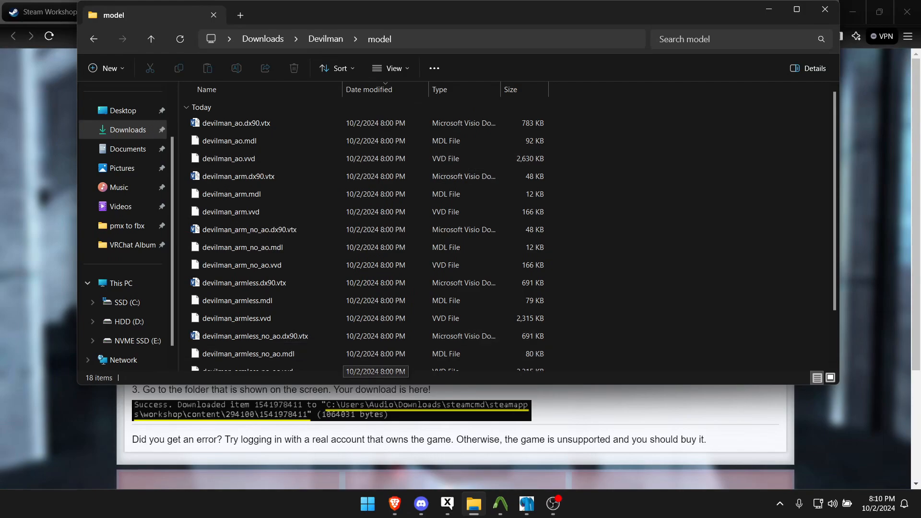
- Review Crowbar's Decompile settings, and examine the model folder's path and its list of files
left_click(500, 504)
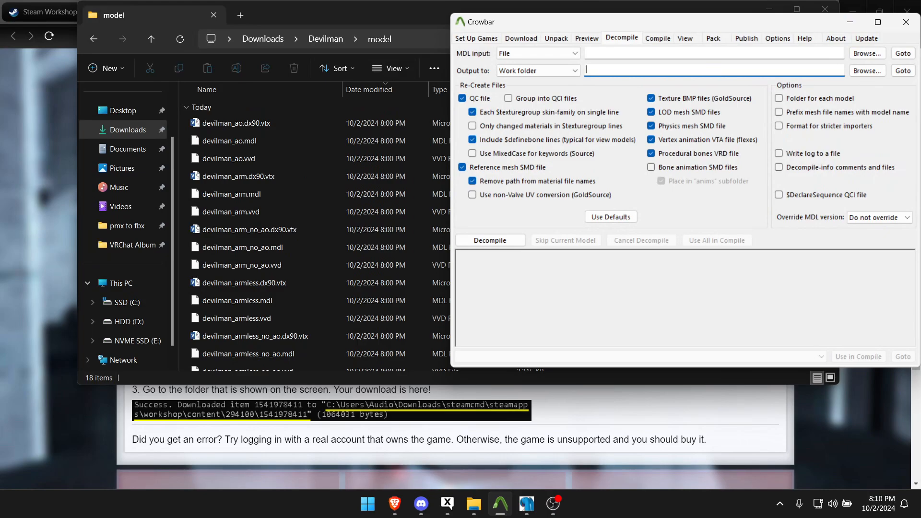
key("alt+Tab")
key("alt+d")
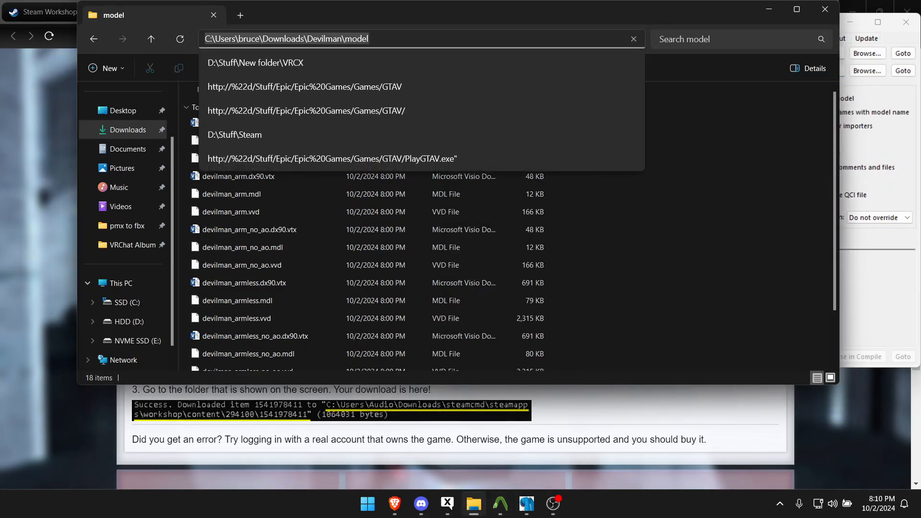
key("Escape")
key("alt+Tab")
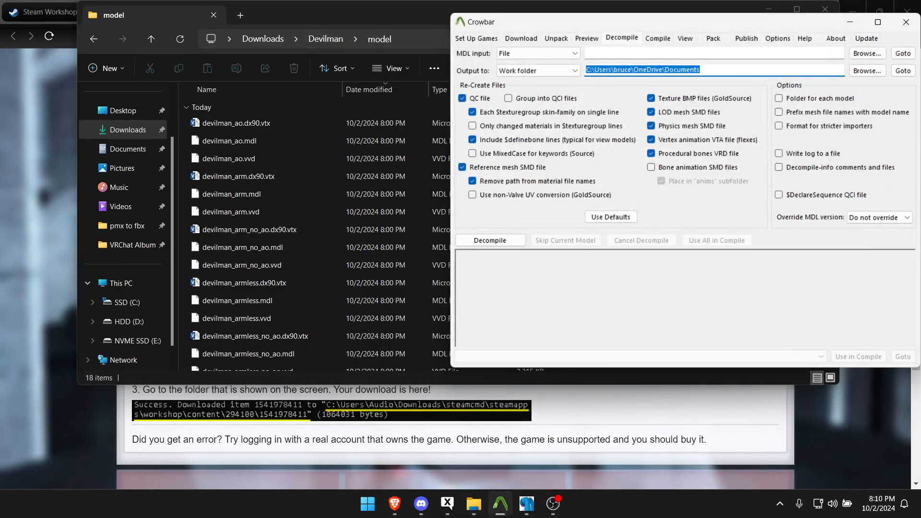
key("alt+Tab")
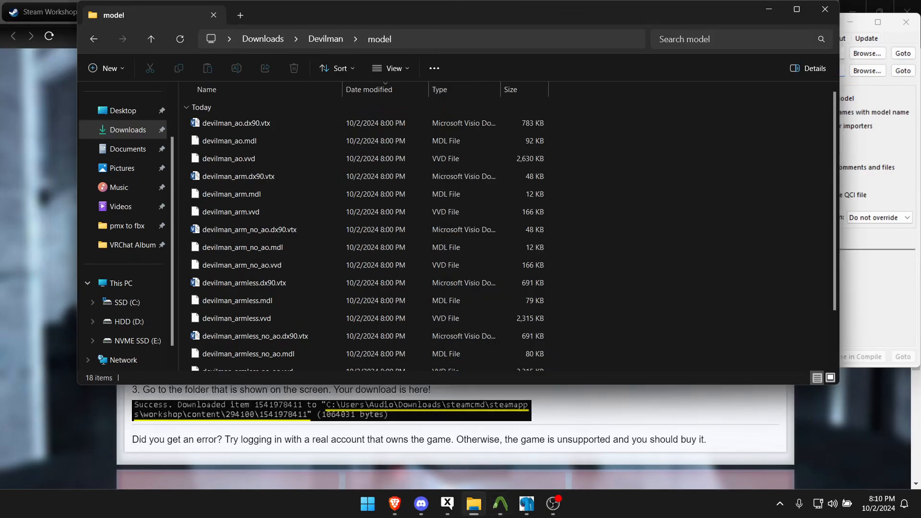
scroll(461, 268, "down", 1)
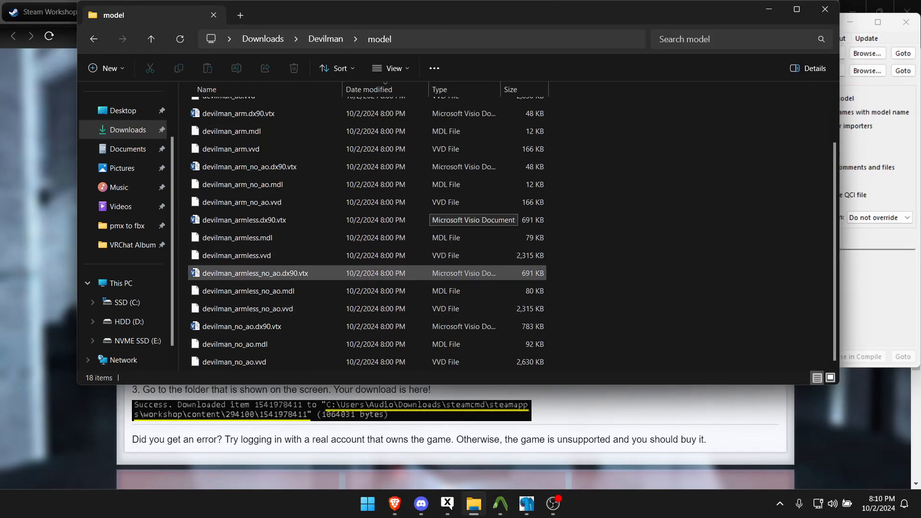
scroll(460, 268, "up", 1)
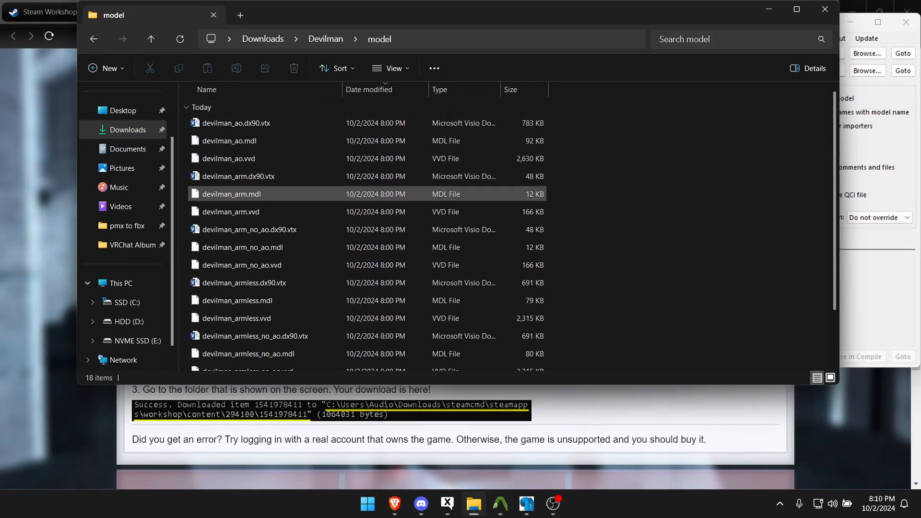
- Open the pmx to fbx folder in a new tab, launch Noesis64.exe from its Noesis folder, and close that tab
right_click(122, 225)
left_click(183, 226)
left_click(284, 120)
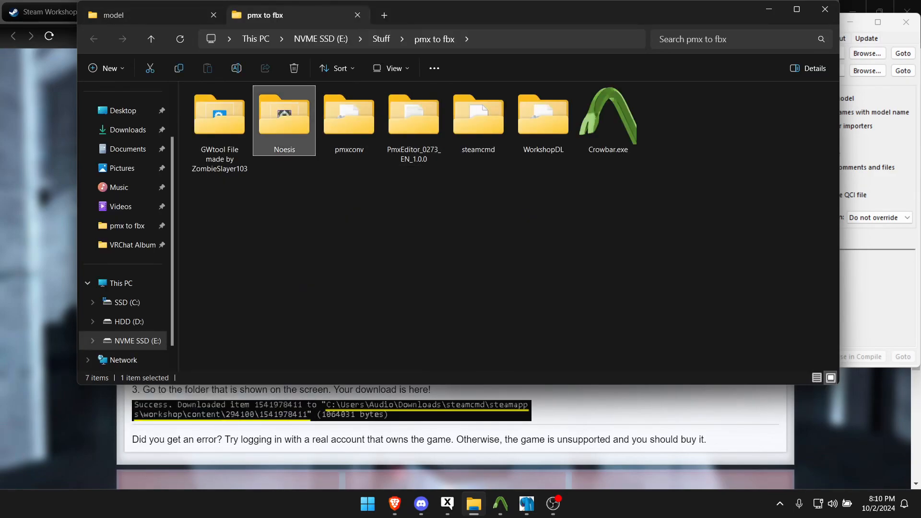
double_click(284, 120)
left_click(672, 118)
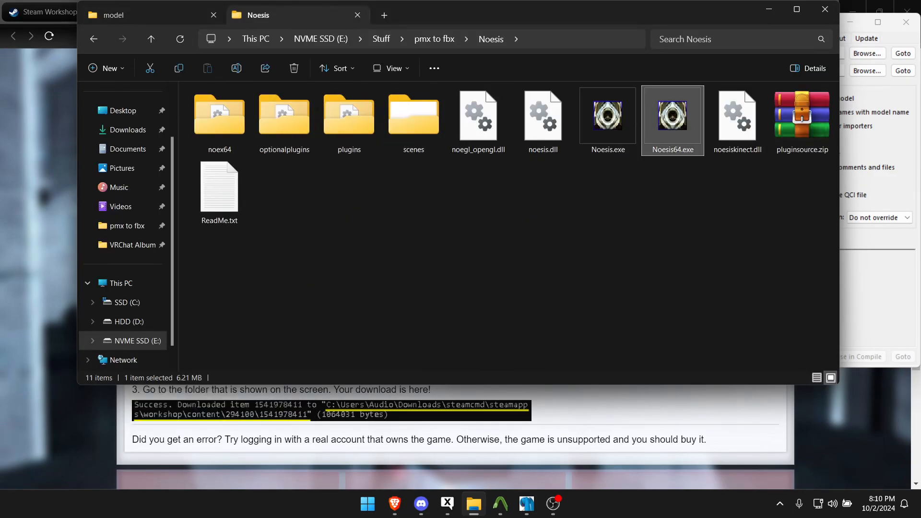
left_click(357, 15)
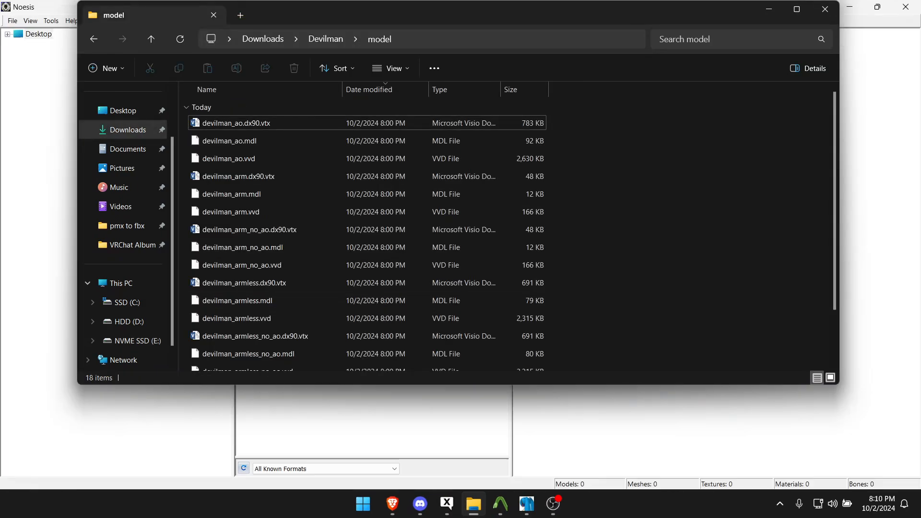
- Switch to Noesis, browse to the model folder inside Downloads > Devilman, and preview devilman_no_ao.mdl
left_click(566, 504)
left_click(18, 150)
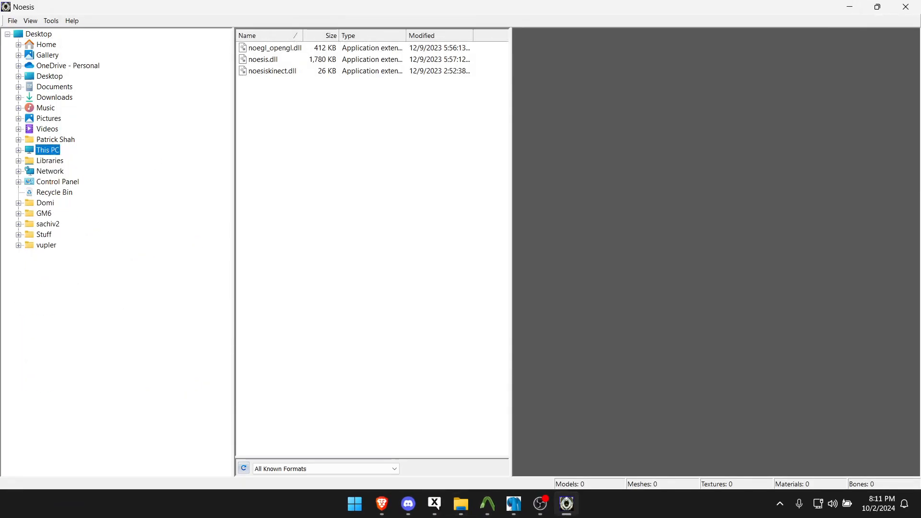
left_click(19, 98)
left_click(30, 129)
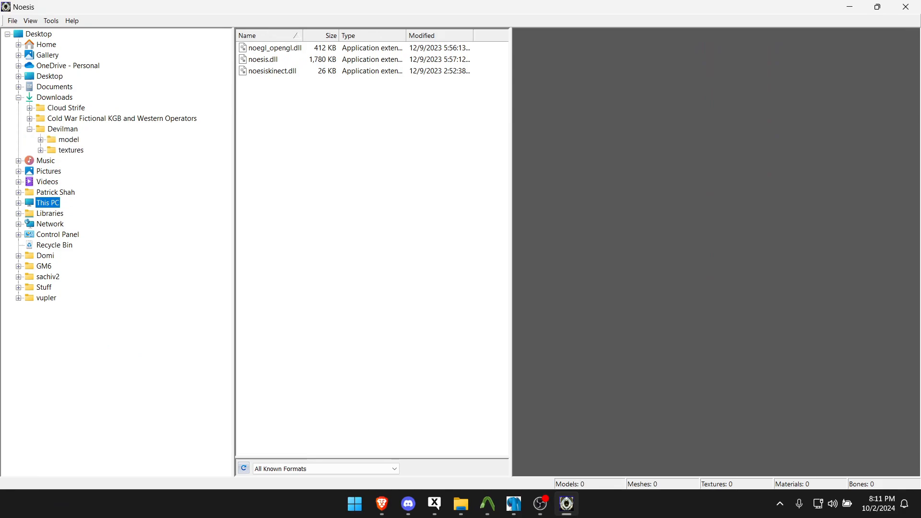
left_click(69, 139)
double_click(274, 105)
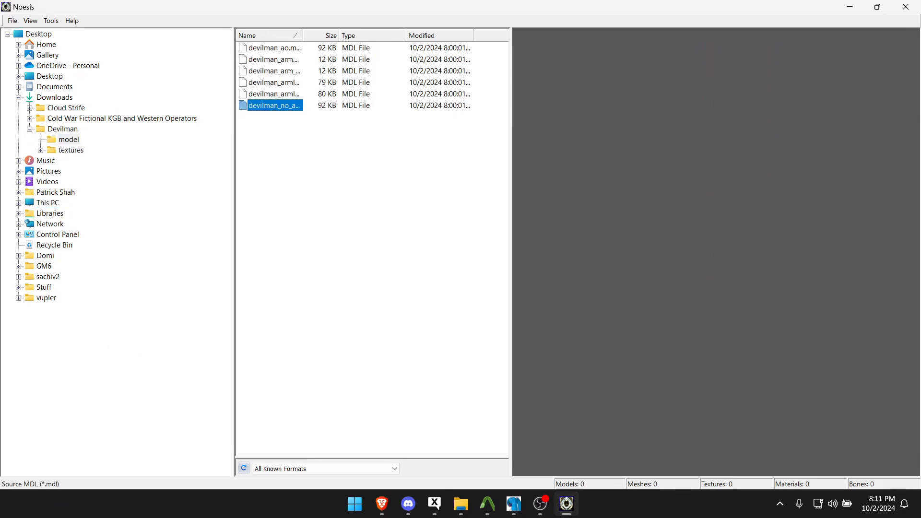
- Preview the other Devilman MDL files, inspect devilman_ao.mdl up close, and close Noesis
left_click(274, 94)
left_click(274, 83)
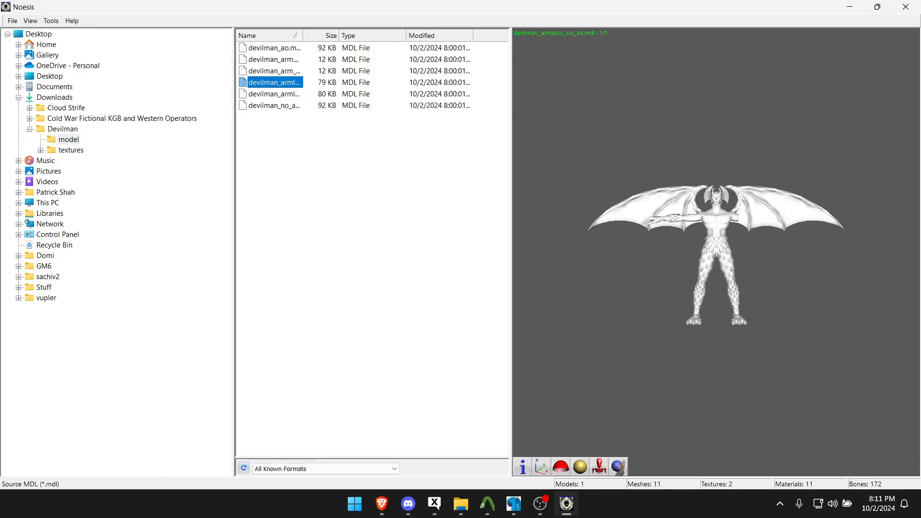
left_click(274, 71)
left_click(274, 60)
left_click(273, 48)
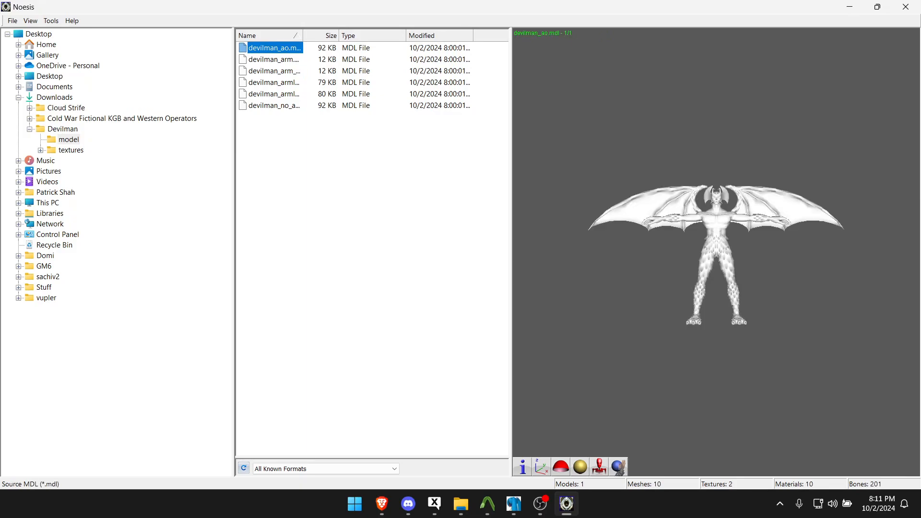
left_click(273, 94)
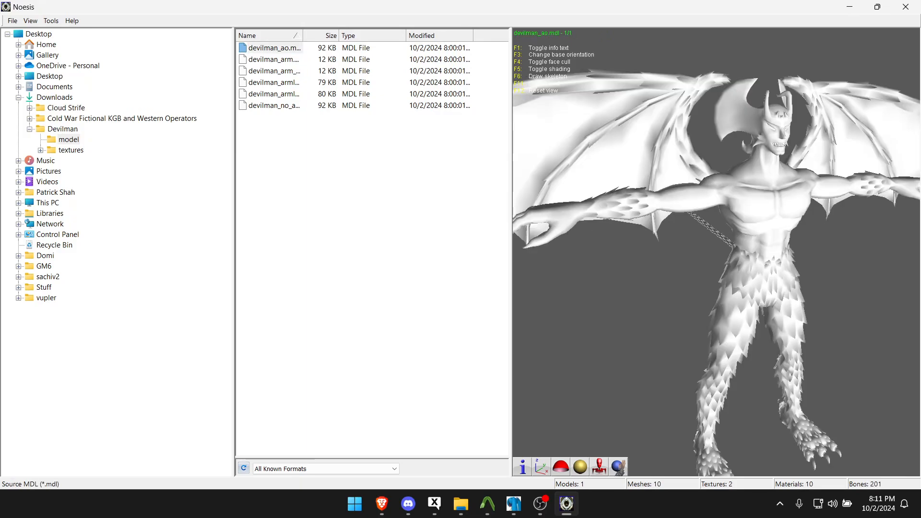
left_click(905, 7)
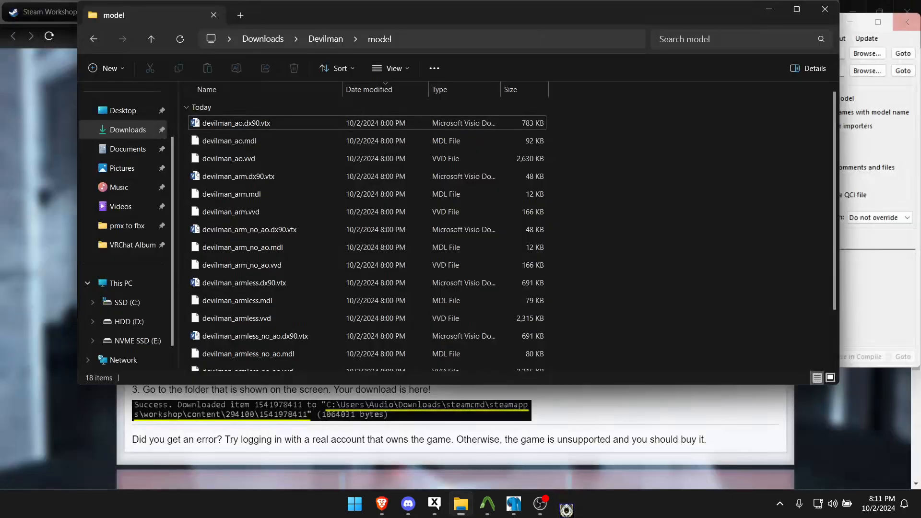
key("Down")
key("Down")
key("Down")
key("Down")
key("Down")
key("Down")
key("Down")
key("Down")
key("Down")
key("Down")
key("Down")
key("Down")
key("Down")
key("Down")
key("Down")
key("Down")
key("Down")
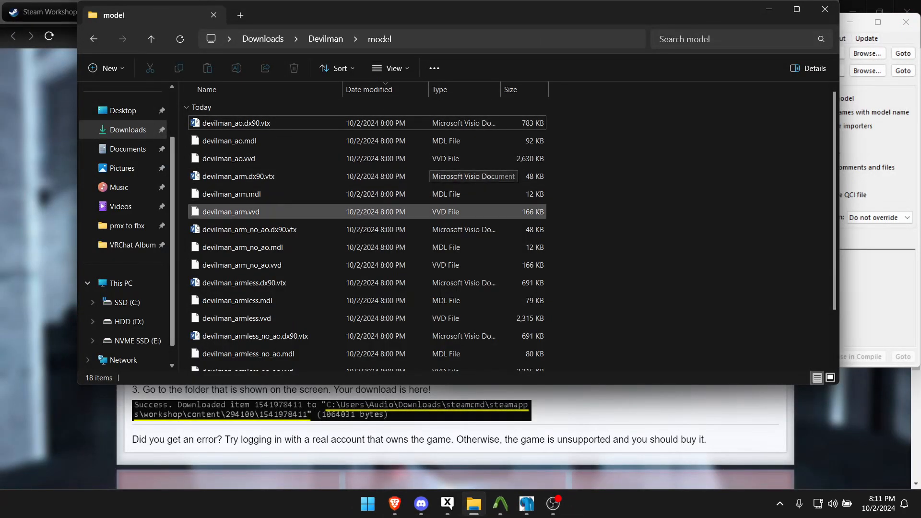
key("Up")
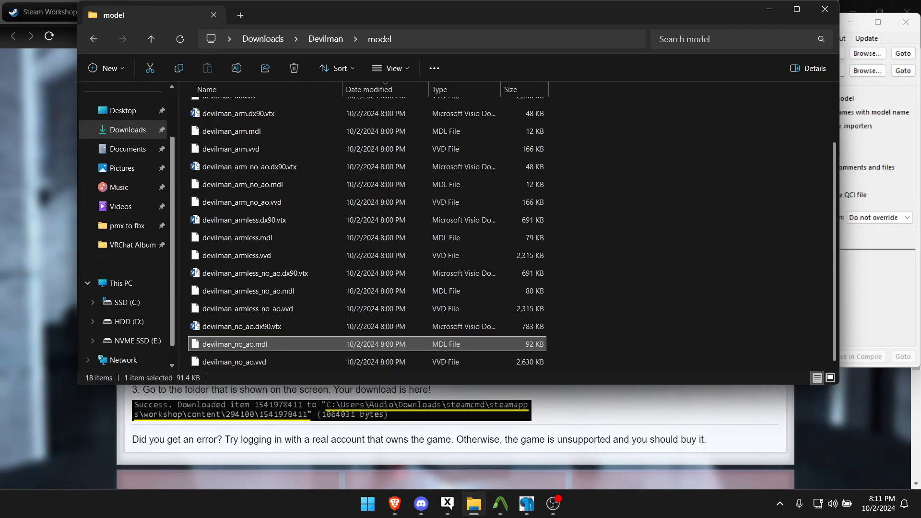
right_click(608, 154)
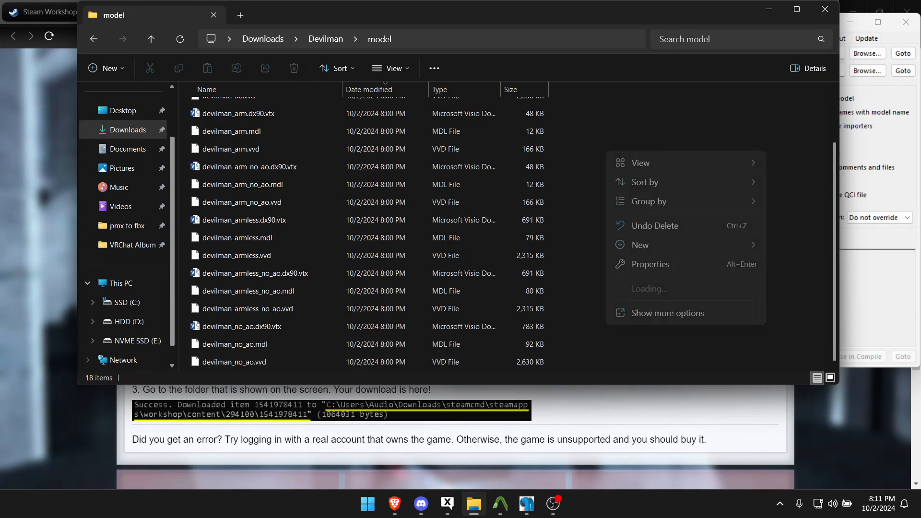
mouse_move(643, 163)
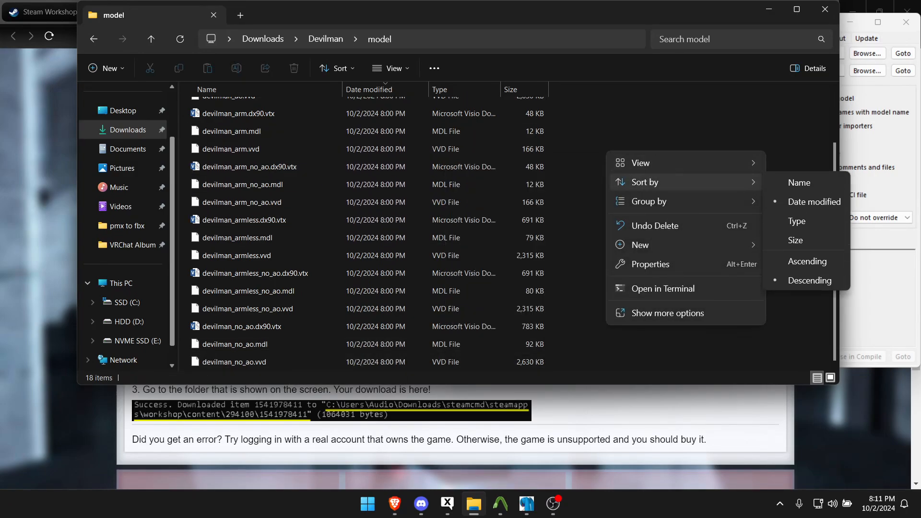
right_click(636, 126)
mouse_move(645, 137)
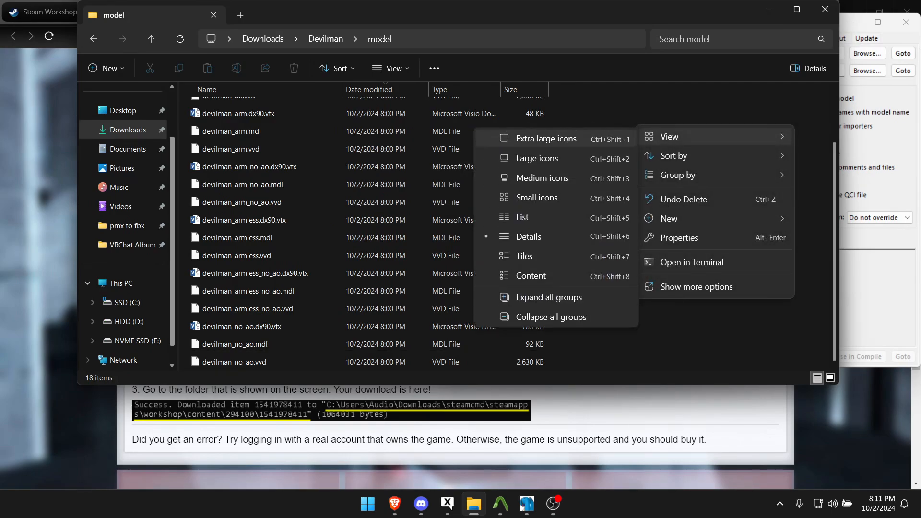
left_click(578, 116)
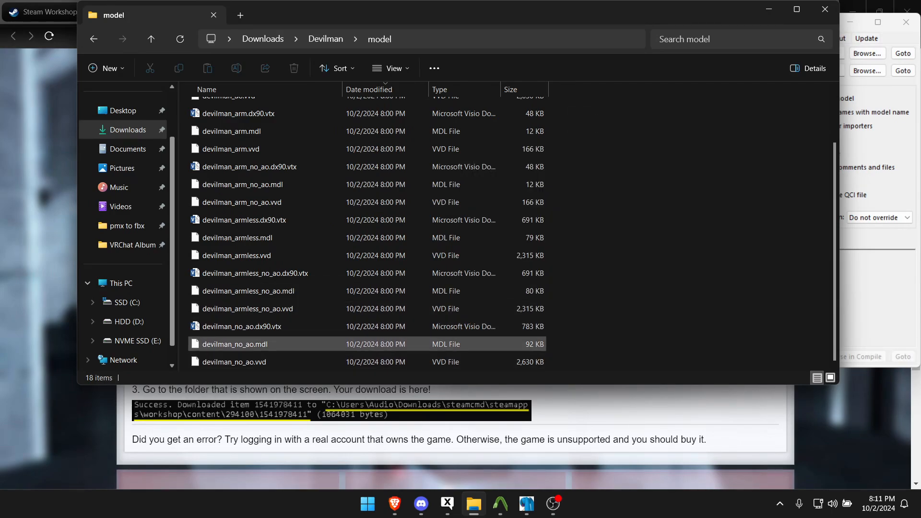
- Load devilman_no_ao.mdl from the model folder as Crowbar's MDL input and decompile it into the work folder
left_click(367, 344)
left_click_drag(367, 344, 593, 54)
key("alt+Tab")
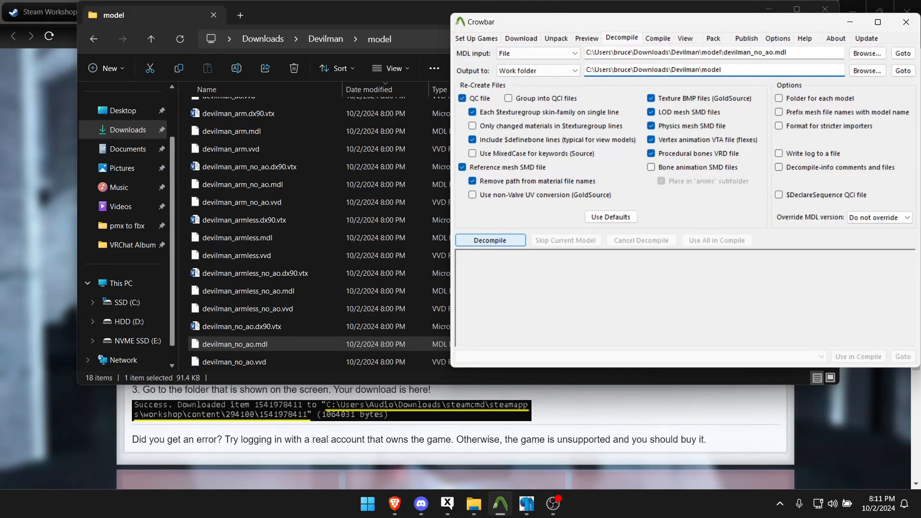
left_click(490, 240)
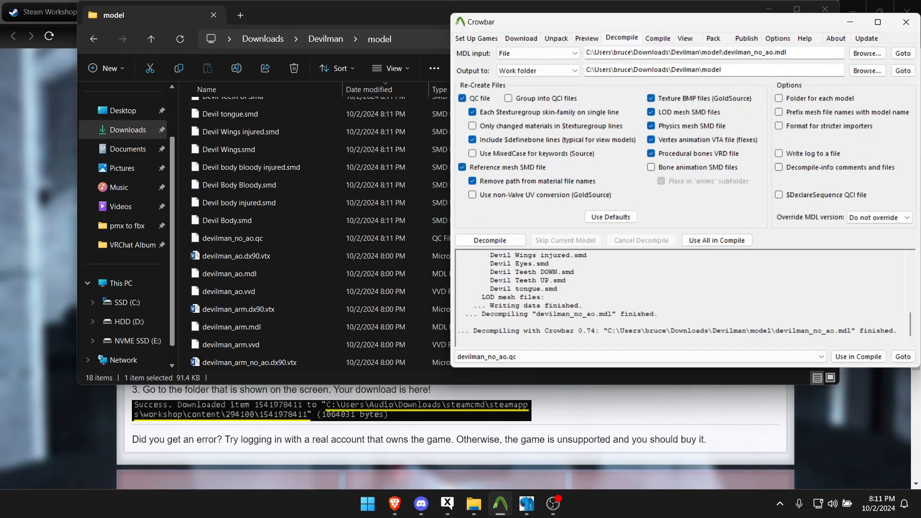
- Review Crowbar's decompile log and the SMD and QC files in the model folder, and close Crowbar
scroll(319, 238, "down", 4)
scroll(318, 184, "up", 2)
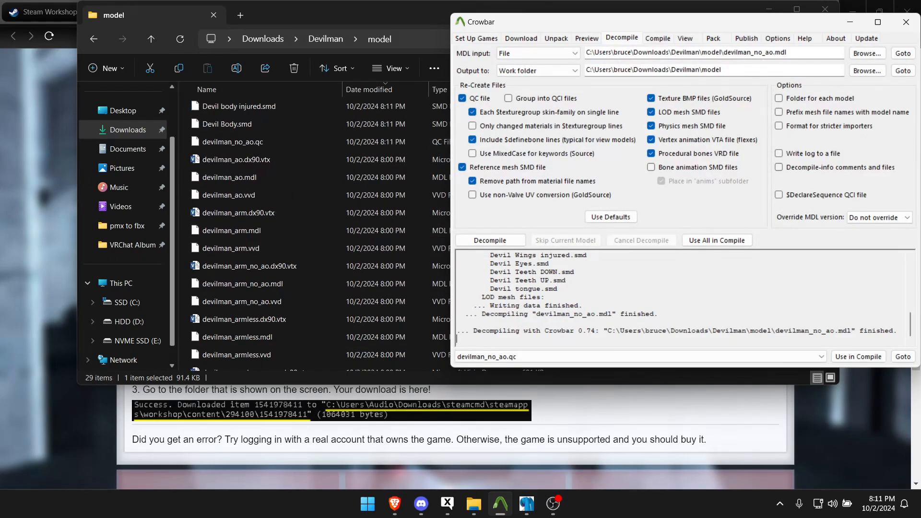
scroll(681, 297, "up", 3)
scroll(681, 297, "down", 3)
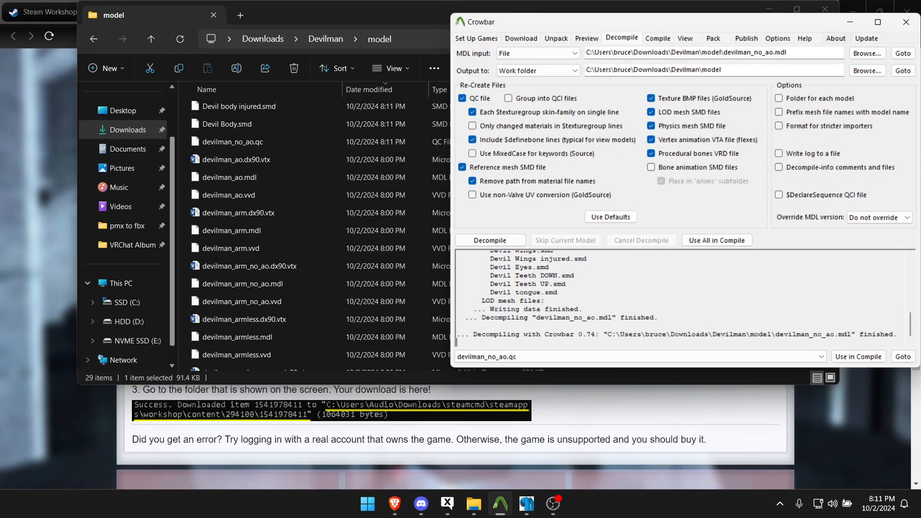
left_click(905, 22)
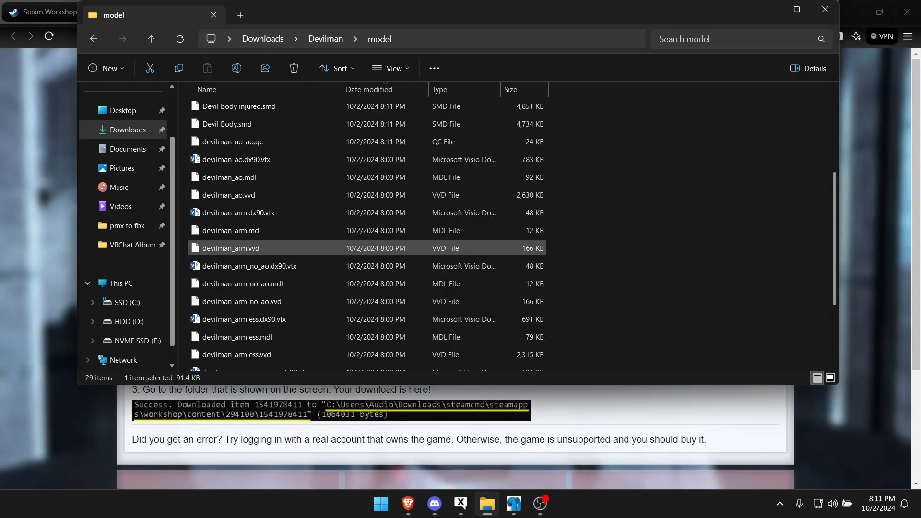
- Search the installed apps for Blender and launch Blender 4.2
key("super")
type("blender")
key("Down")
key("Down")
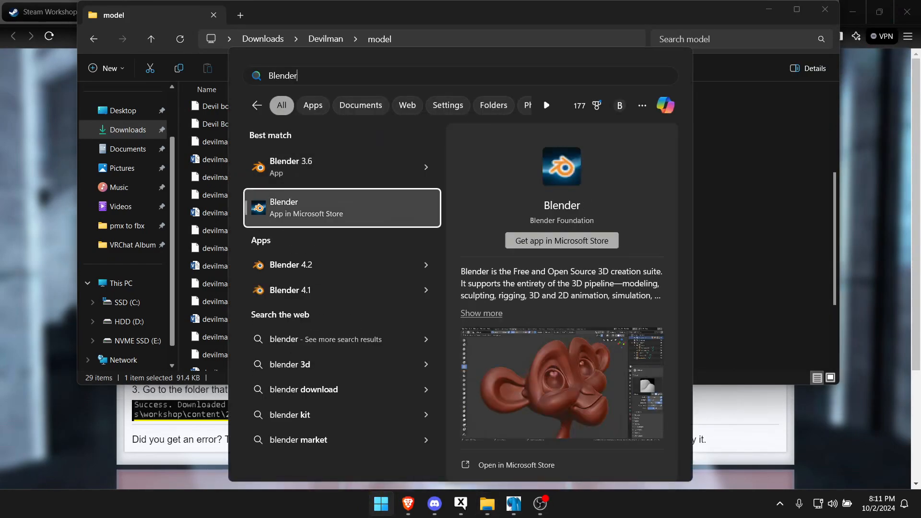
key("Return")
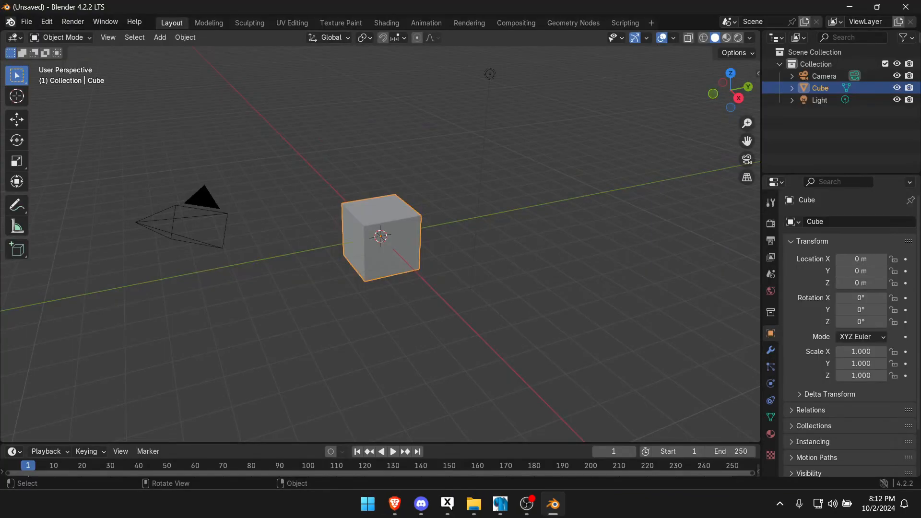
left_click(26, 22)
mouse_move(47, 190)
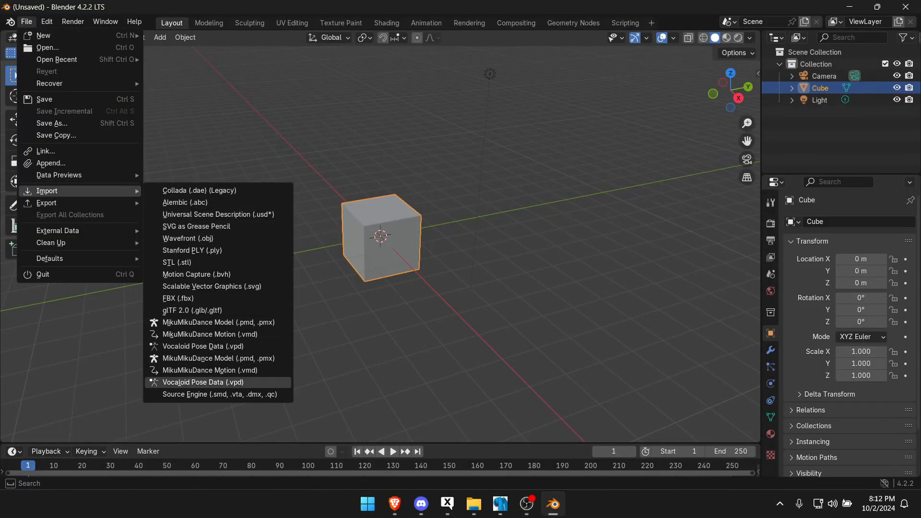
left_click(220, 393)
left_click(202, 377)
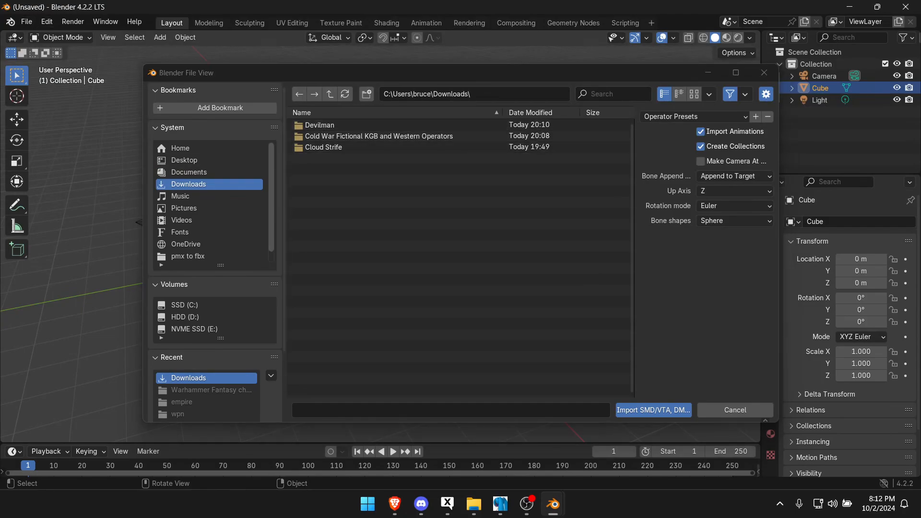
key("Escape")
left_click(26, 21)
mouse_move(47, 191)
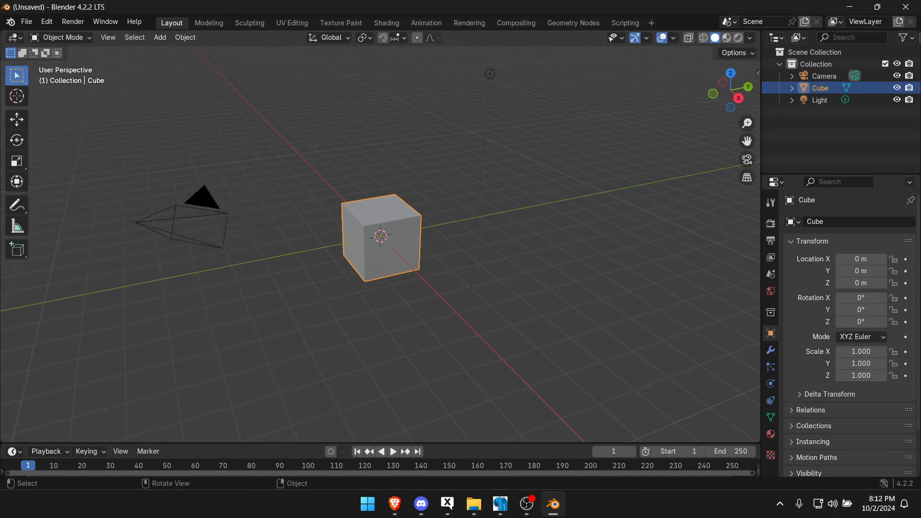
- Open the add-on preferences, look through the Downloads folder for an add-on to install from disk, and cancel the installation
left_click(46, 22)
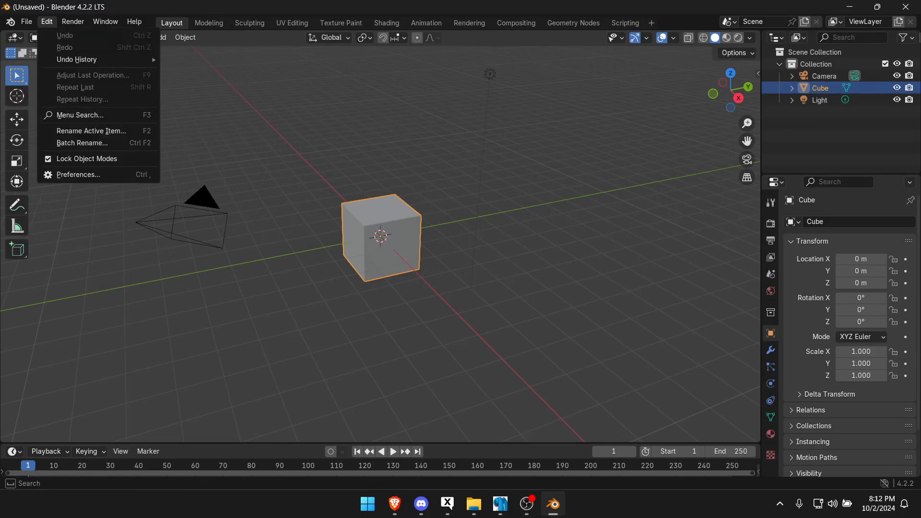
left_click(77, 175)
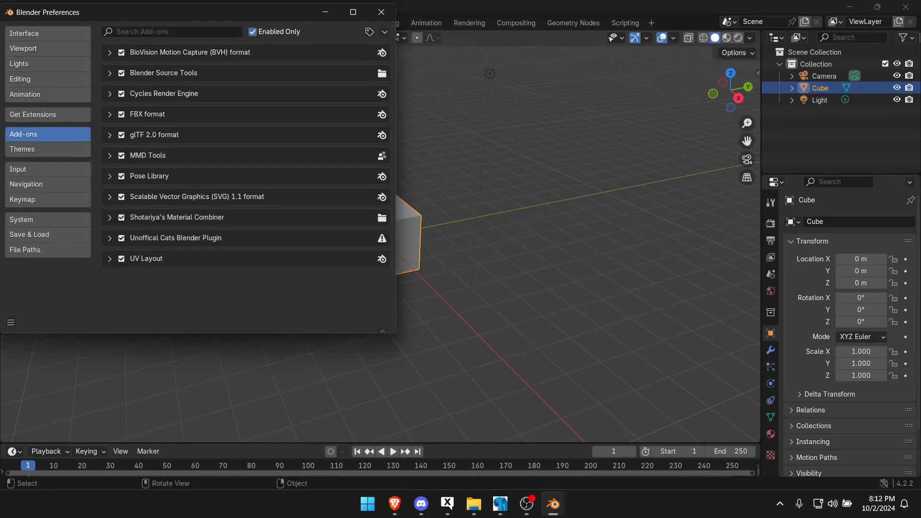
left_click(384, 32)
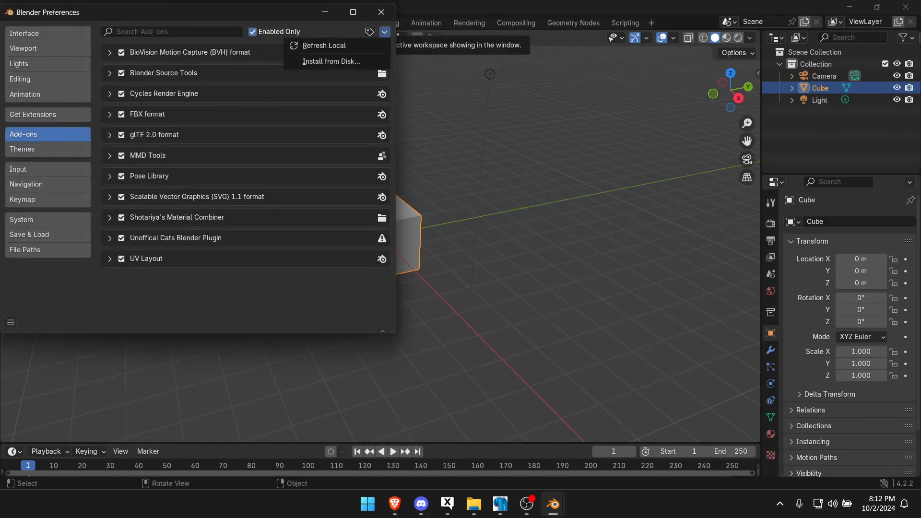
left_click(331, 61)
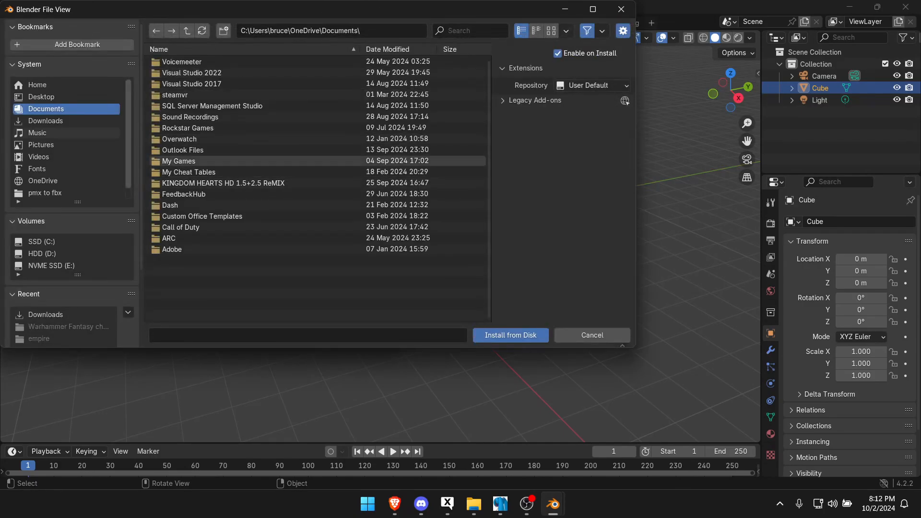
left_click(45, 121)
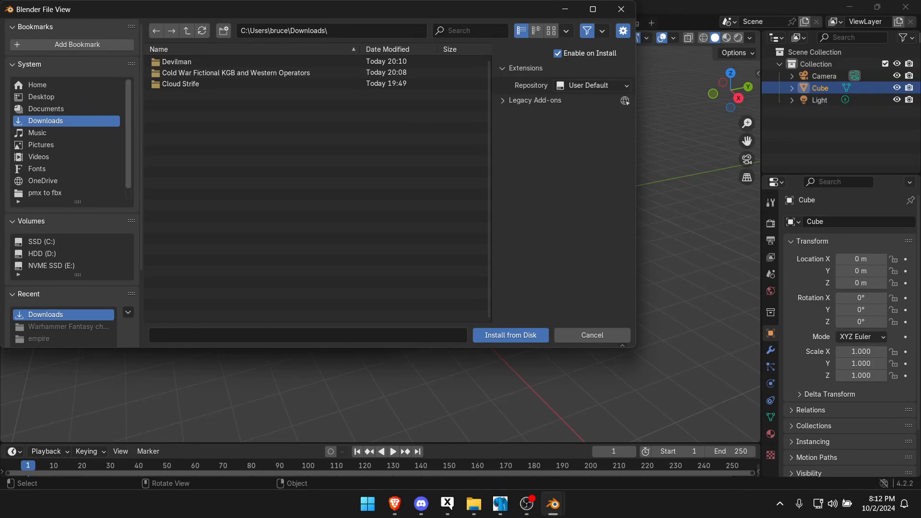
left_click(250, 84)
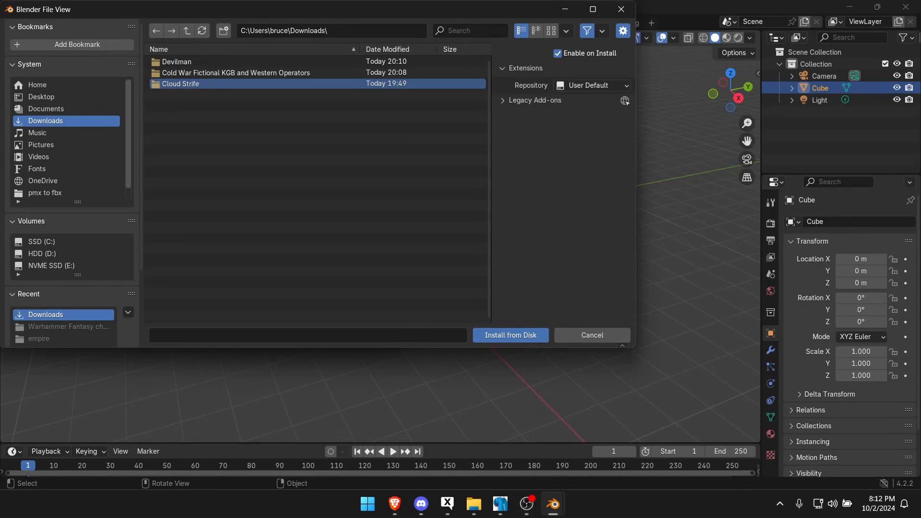
left_click(592, 335)
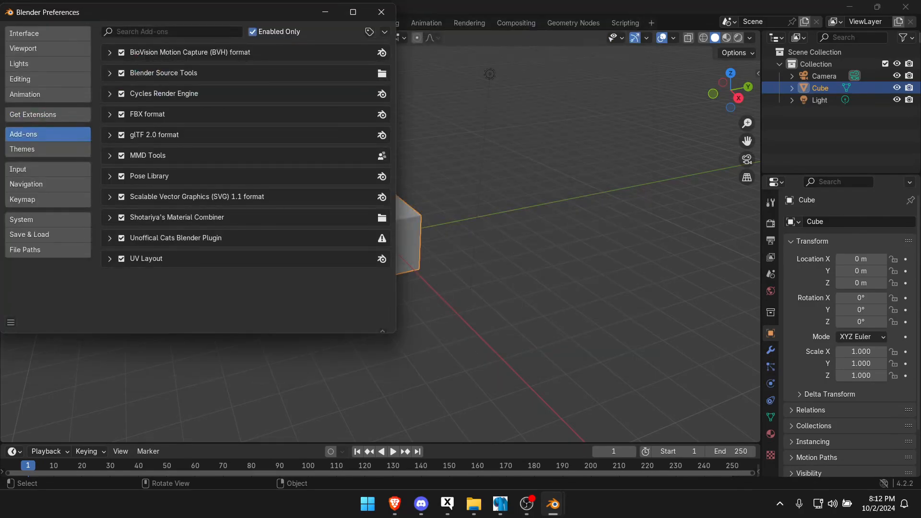
- Check the add-on list with and without the Enabled Only filter, and close the preferences
left_click(253, 31)
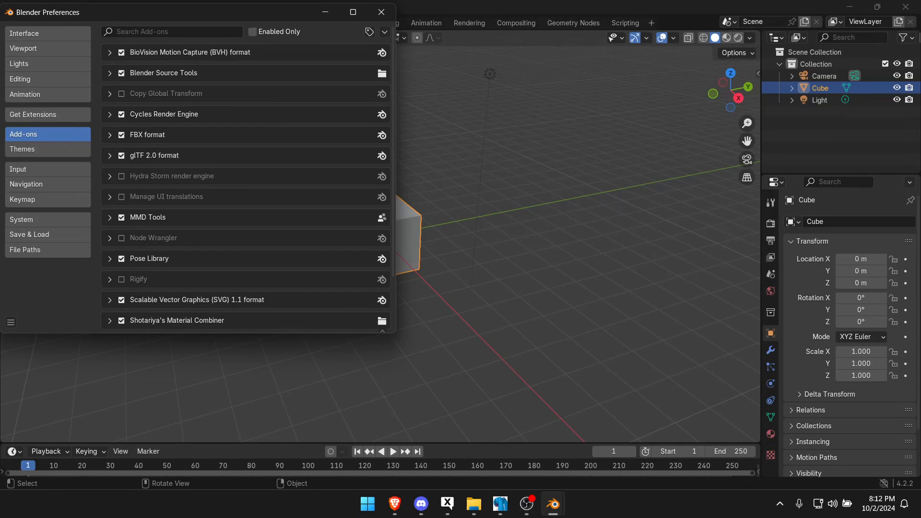
left_click(253, 32)
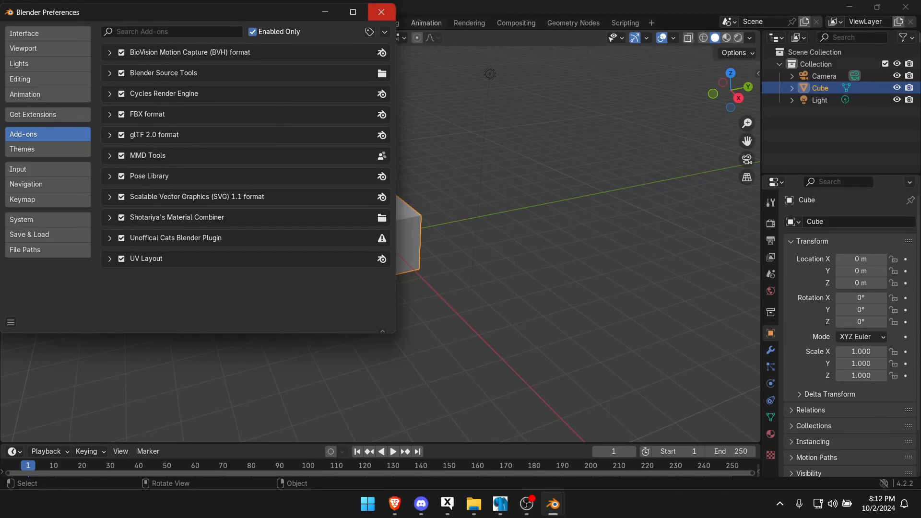
left_click(380, 12)
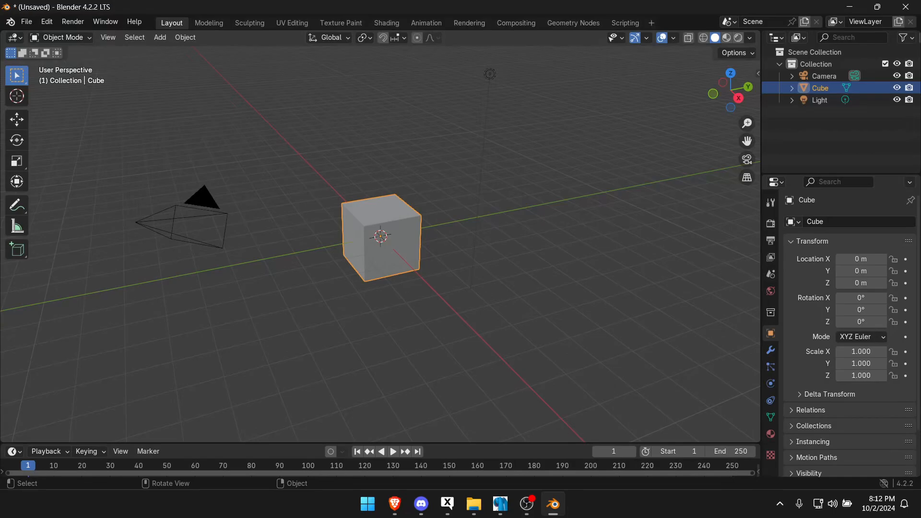
- Delete the default camera, cube and light from the scene
key("alt+a")
key("a")
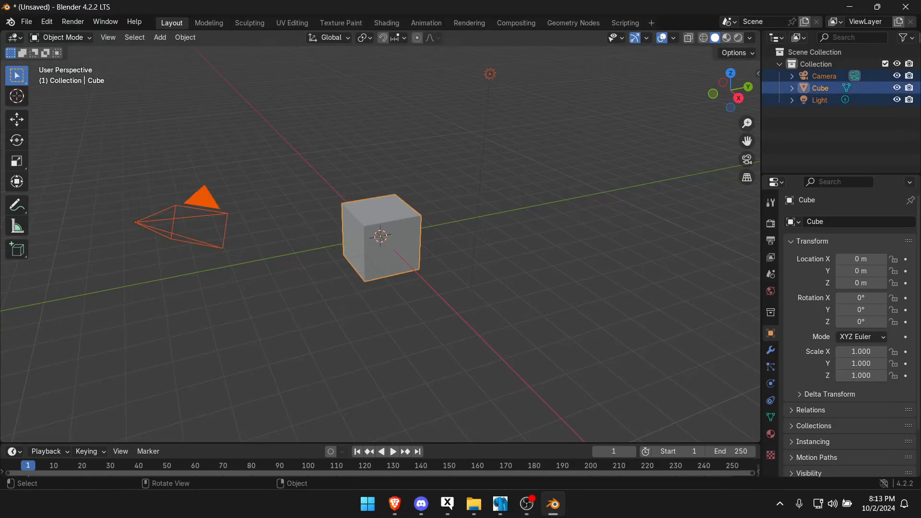
key("Delete")
- Import devilman_no_ao.qc from the Devilman\model folder in Downloads as a Source Engine file
left_click(26, 22)
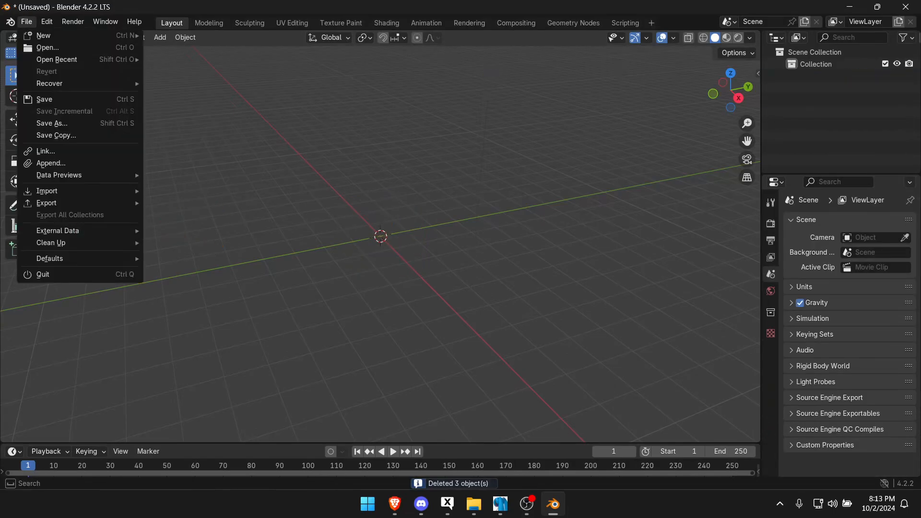
mouse_move(46, 191)
left_click(220, 393)
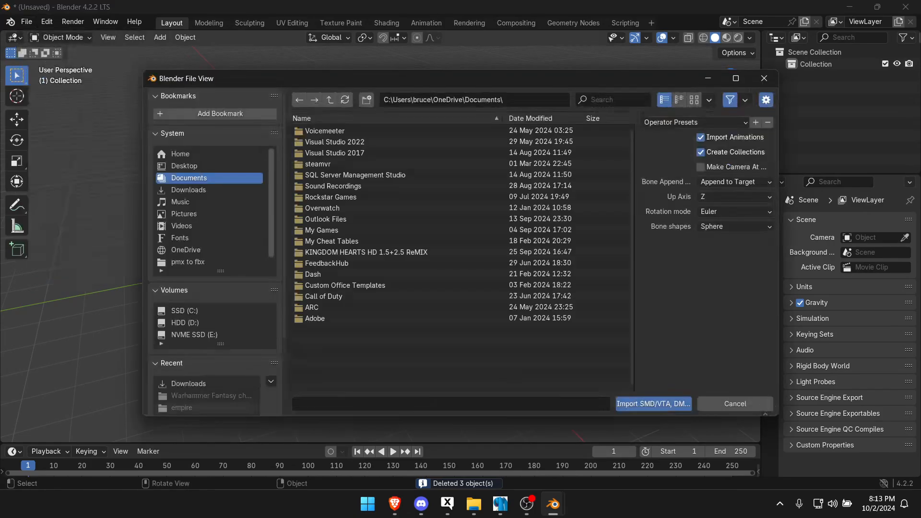
left_click(188, 189)
double_click(319, 131)
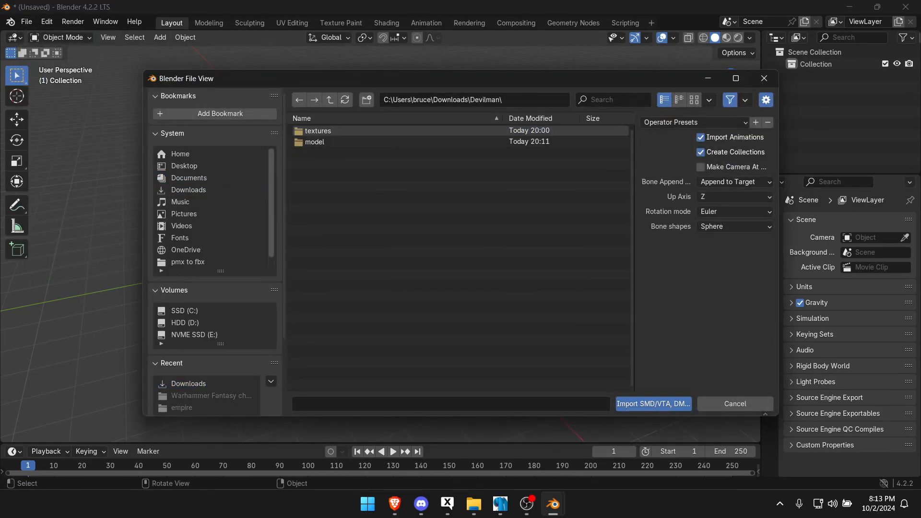
double_click(320, 141)
double_click(335, 131)
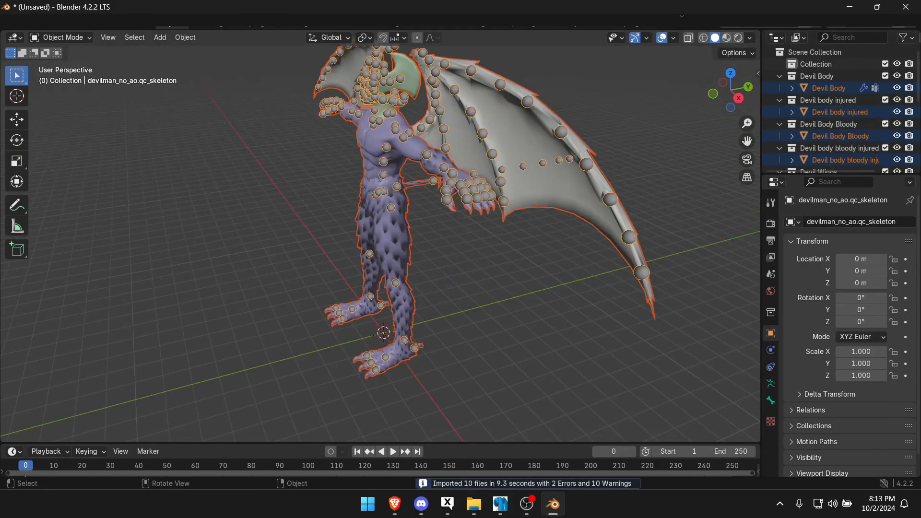
middle_click_drag(365, 240, 393, 265)
key("alt+a")
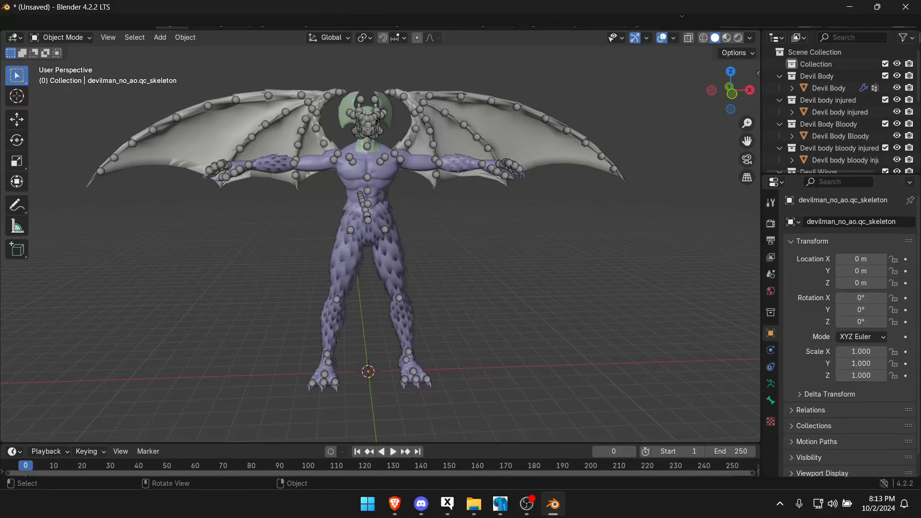
- Hide the Devil body injured, Devil Body Bloody and Devil body bloody injured collections
scroll(393, 265, "up", 6)
scroll(393, 265, "down", 7)
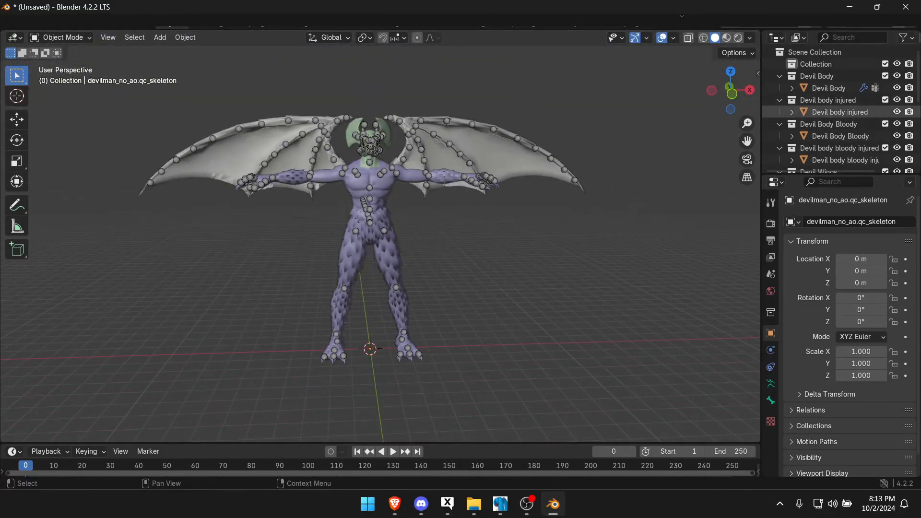
left_click(839, 112)
left_click(829, 88)
left_click(896, 99)
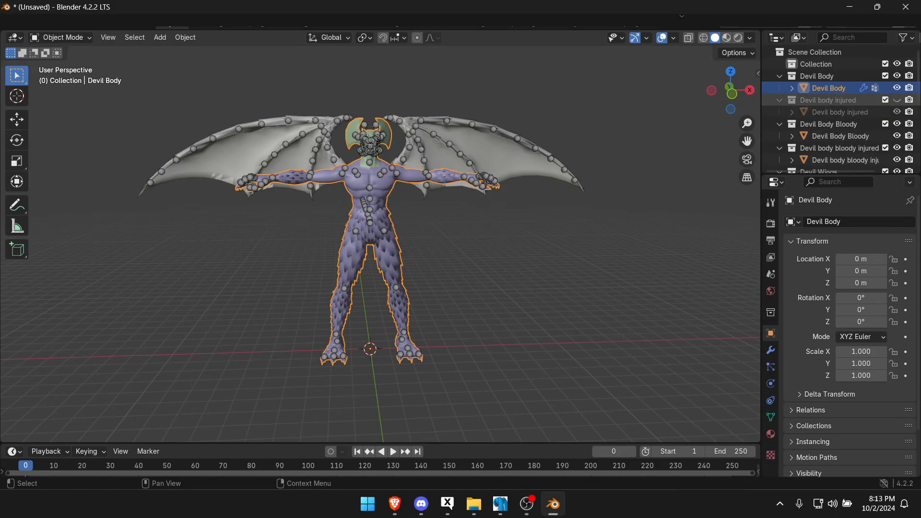
left_click(896, 124)
left_click(896, 148)
- Hide the Devil Wings and Devil Wings injured collections
scroll(844, 110, "down", 4)
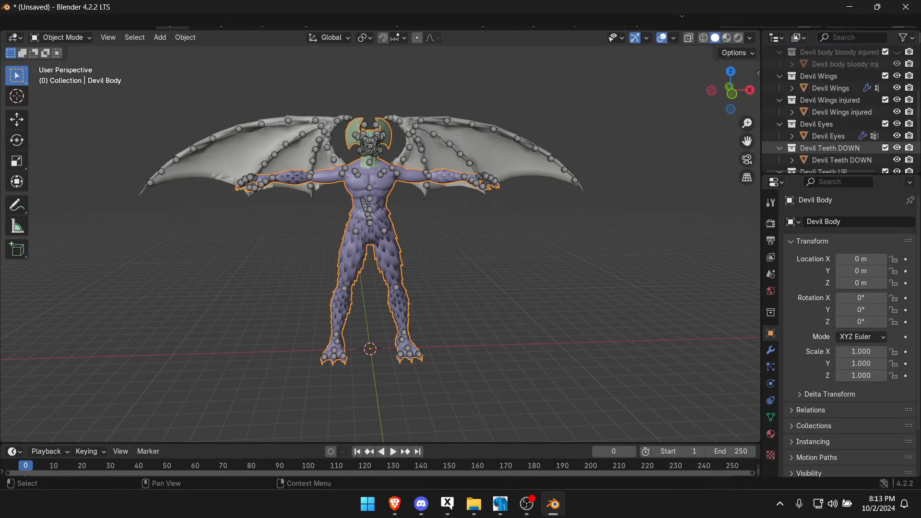
left_click(897, 76)
left_click(896, 99)
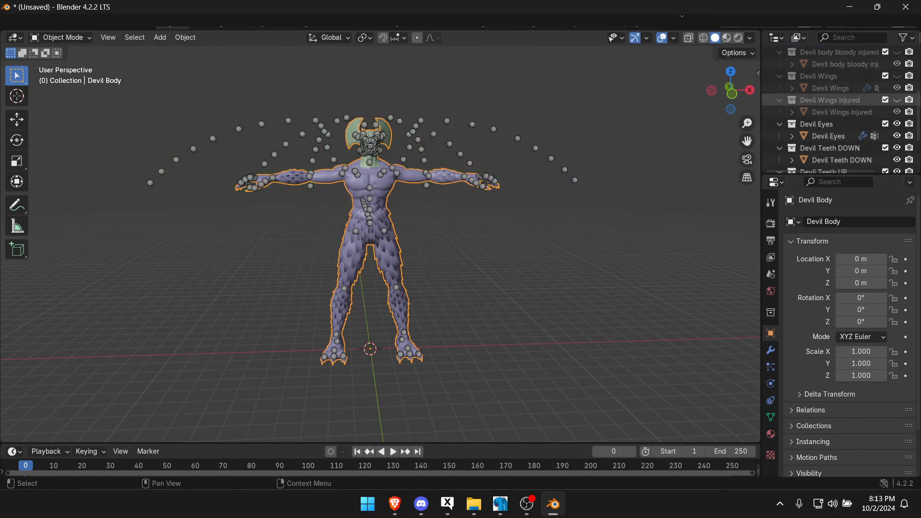
left_click(551, 269)
middle_click_drag(551, 269, 575, 270)
- Toggle the visibility of the two wing collections to compare the intact and injured wings
left_click(896, 100)
left_click(896, 100)
left_click(896, 76)
left_click(896, 75)
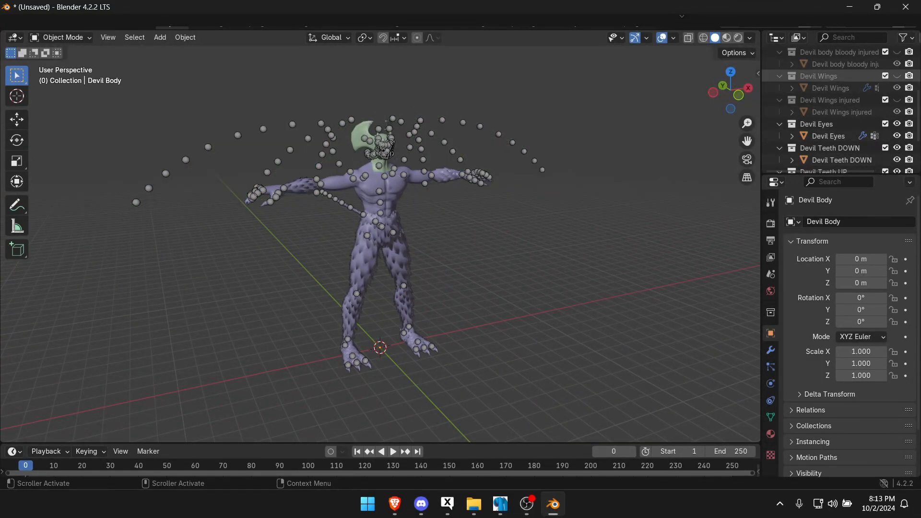
left_click(896, 100)
left_click(896, 100)
- Review the list of imported collections and make the Devil Wings collection visible again
scroll(840, 109, "down", 4)
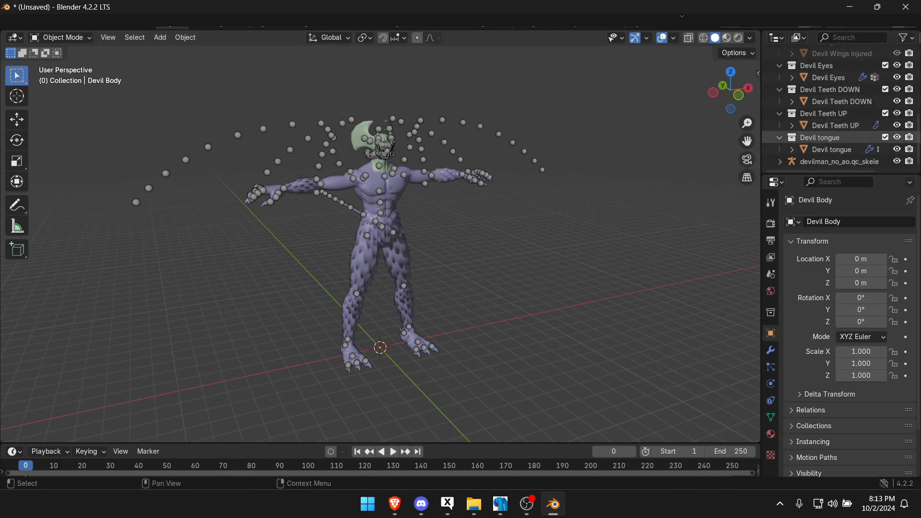
scroll(839, 110, "up", 3)
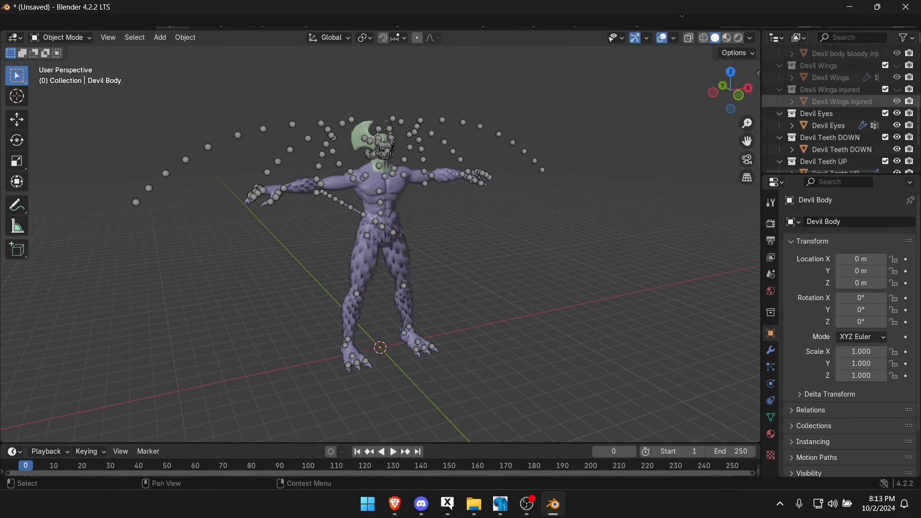
scroll(839, 110, "down", 4)
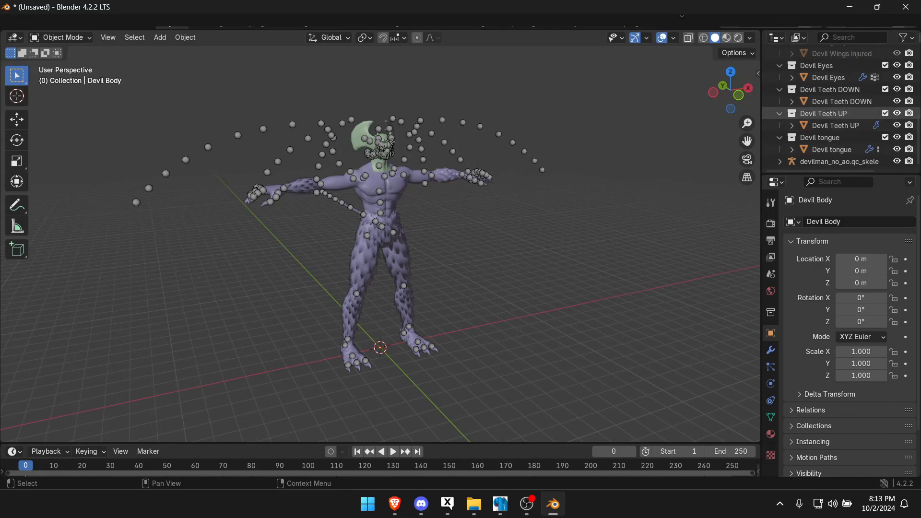
scroll(839, 125, "up", 9)
scroll(839, 125, "up", 1)
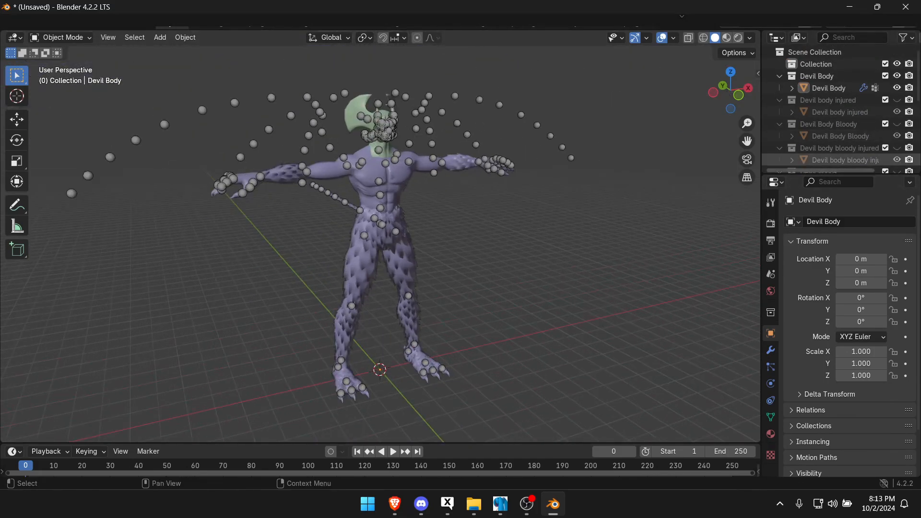
scroll(839, 136, "down", 4)
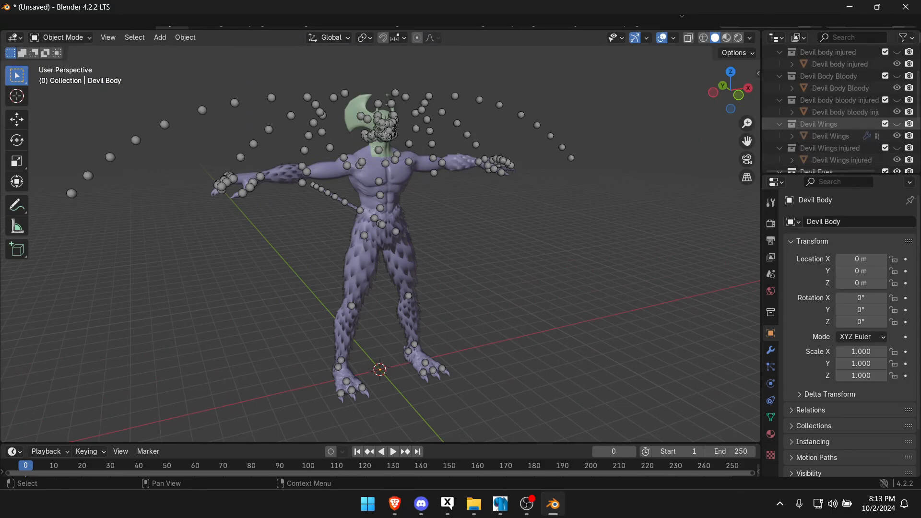
left_click(896, 124)
middle_click_drag(479, 230, 672, 242)
middle_click_drag(518, 230, 635, 237)
- Examine the model's head up close and identify the upper teeth mesh and the skeleton among the imported objects
scroll(839, 105, "down", 3)
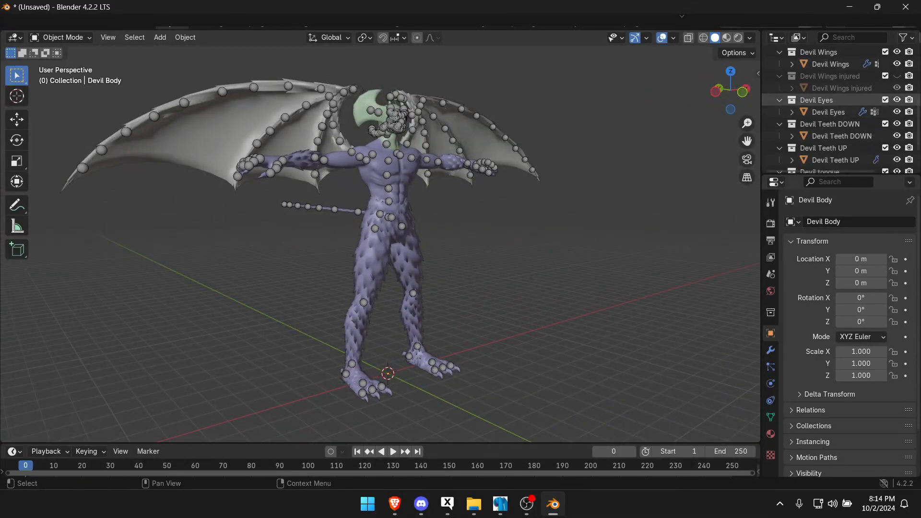
scroll(383, 240, "up", 5)
middle_click_drag(394, 144, 338, 388, "shift")
scroll(338, 387, "up", 10)
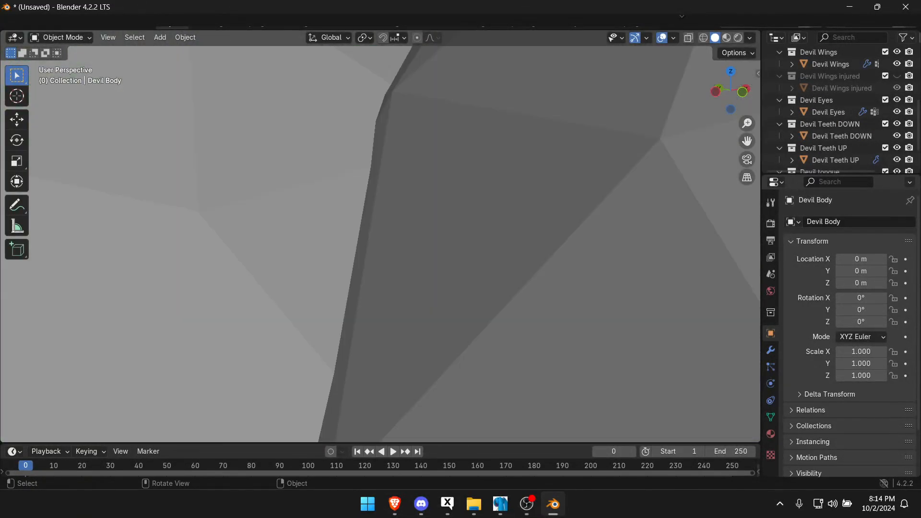
scroll(381, 240, "down", 8)
middle_click_drag(364, 249, 329, 247)
scroll(837, 112, "down", 2)
left_click(835, 125)
middle_click_drag(638, 216, 659, 216)
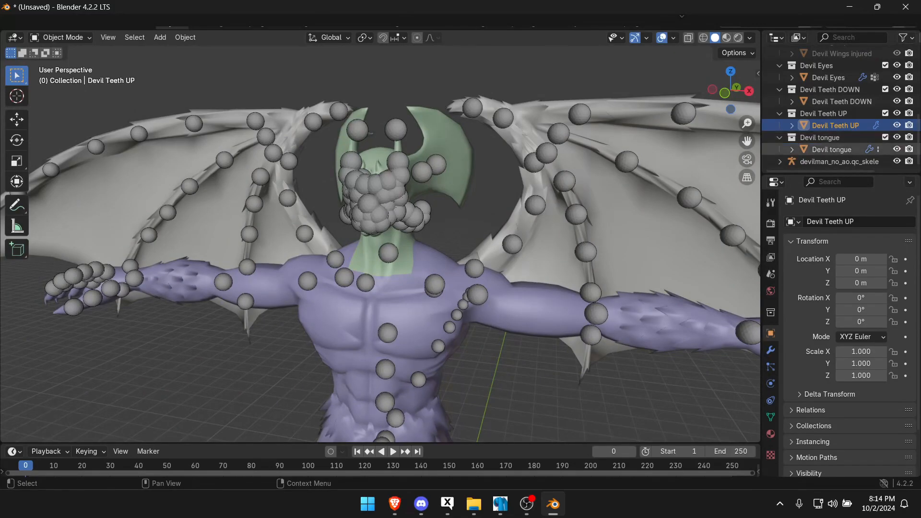
left_click(839, 161)
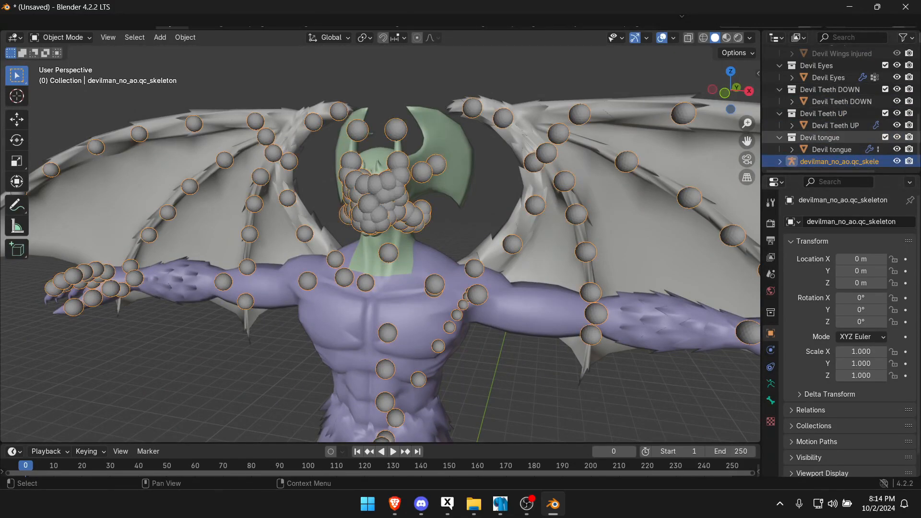
- Delete the Devil Wings injured collection from the scene
scroll(839, 111, "up", 5)
left_click(830, 138)
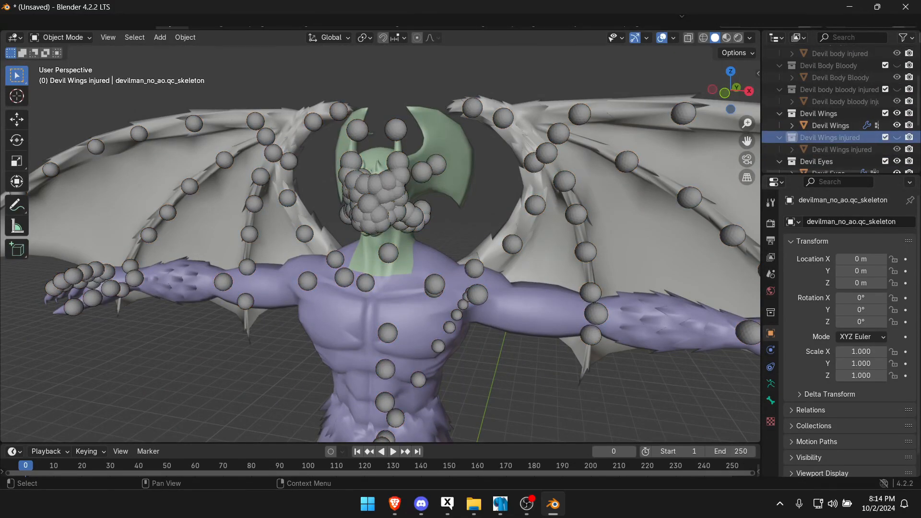
key("Delete")
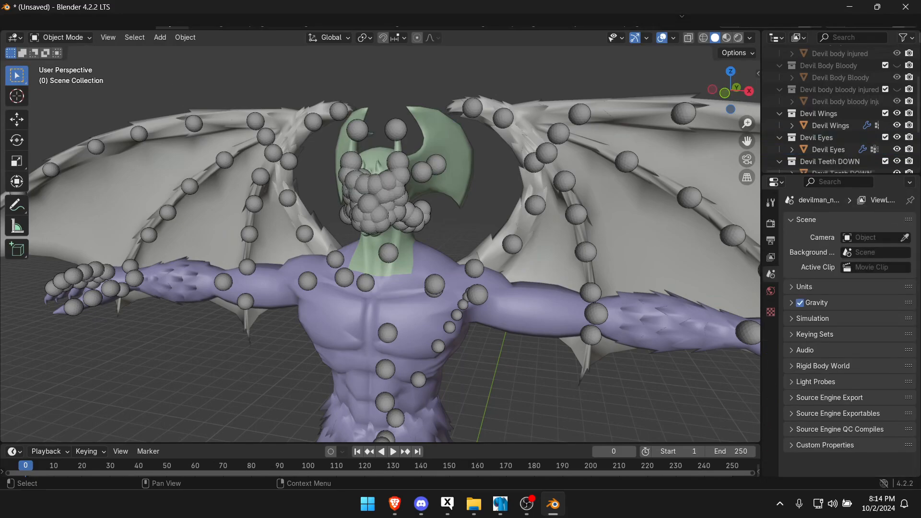
- Delete the three hidden collections Devil body injured, Devil Body Bloody and Devil body bloody injured
scroll(840, 124, "up", 3)
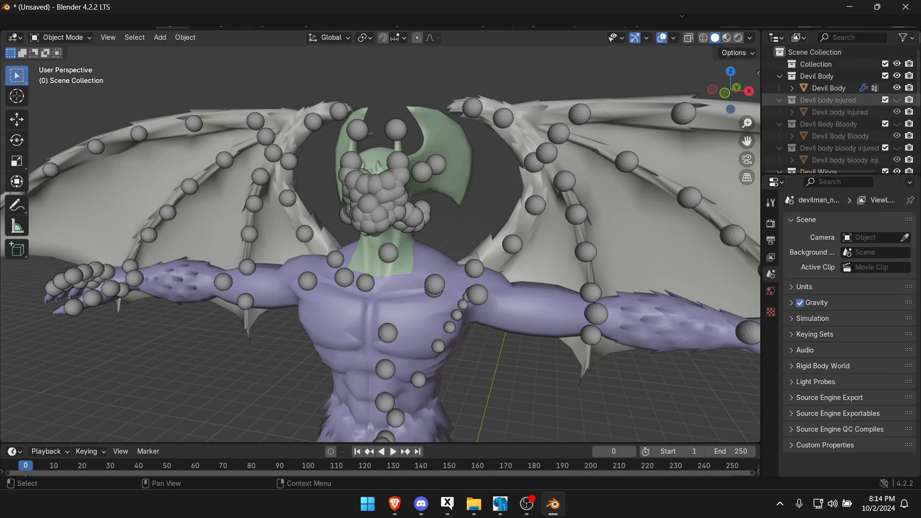
left_click(896, 99)
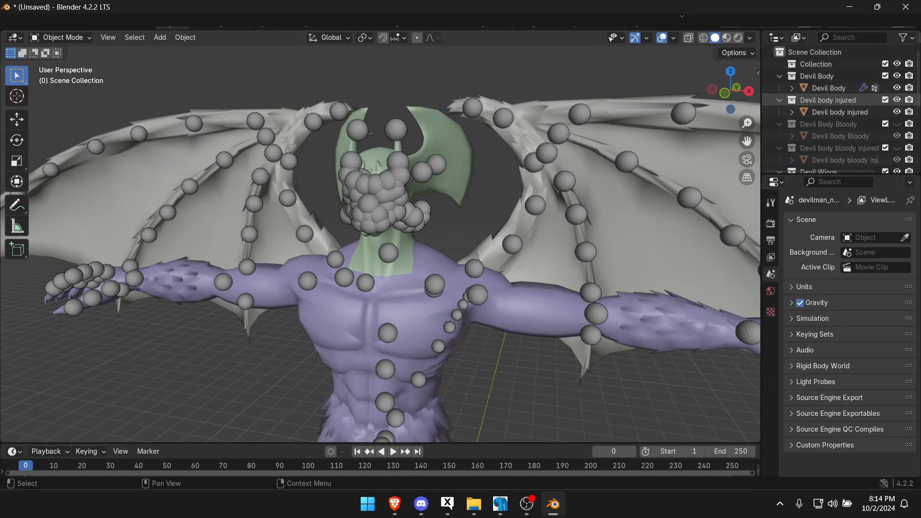
left_click(896, 100)
left_click(828, 99)
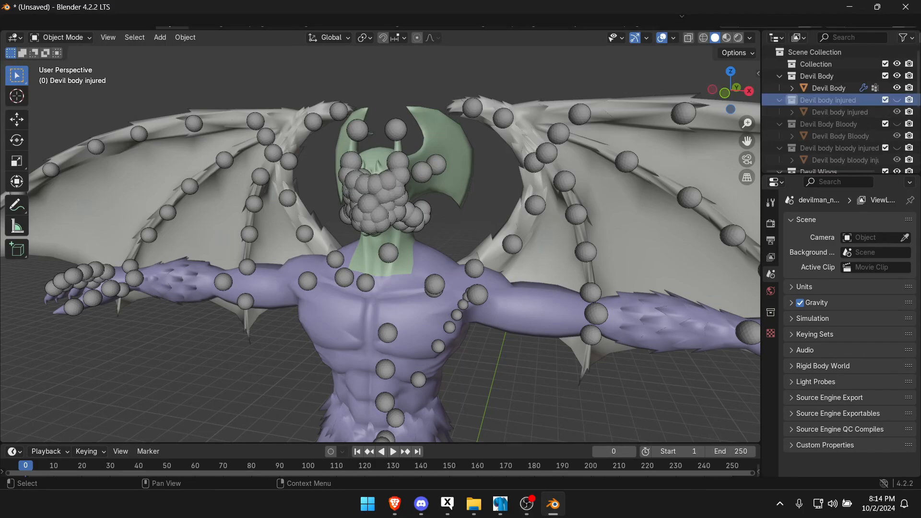
key("shift+Down")
key("shift+Down")
key("shift+Down")
key("shift+Down")
key("shift+Down")
key("shift+Down")
key("shift+Down")
key("shift+Down")
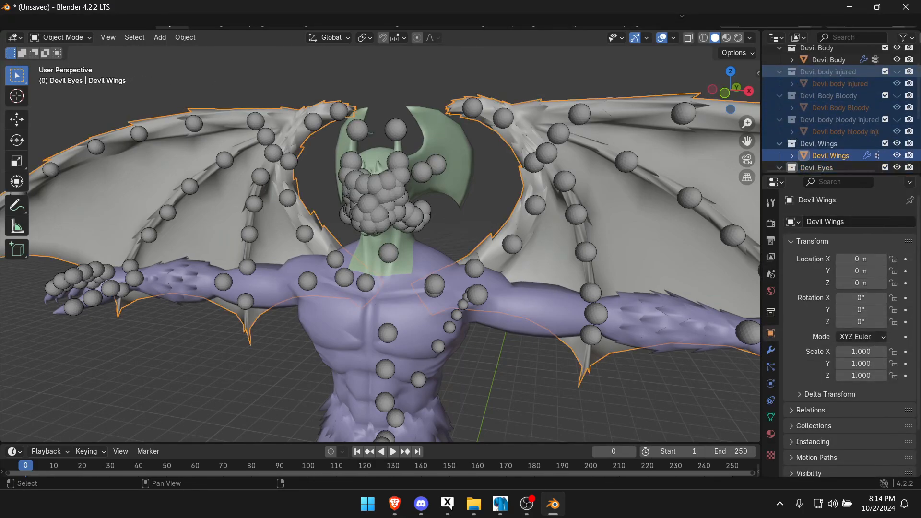
key("shift+Up")
key("shift+Up")
key("Delete")
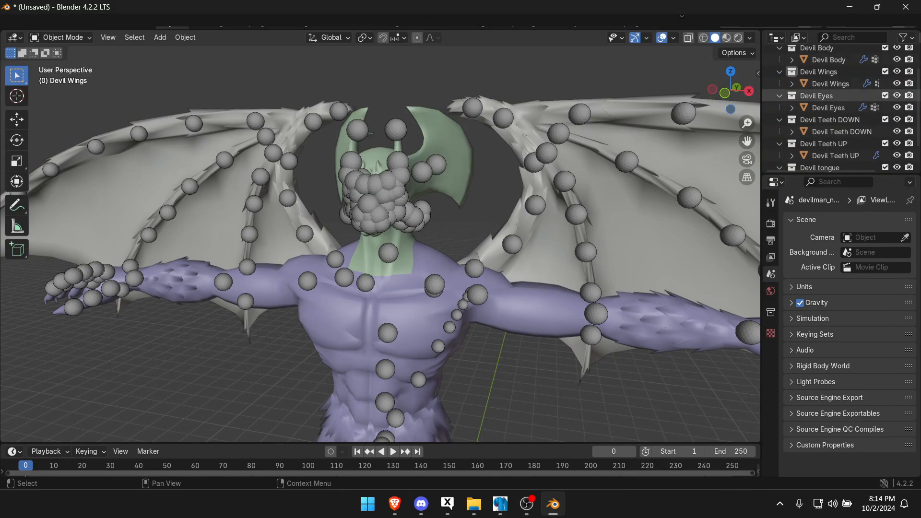
- Convert the imported devilman_no_ao.qc skeleton and its meshes to an MMD model using MMD Tools
scroll(828, 98, "up", 2)
scroll(380, 244, "down", 4)
scroll(422, 293, "down", 2)
middle_click_drag(422, 292, 352, 175, "shift")
scroll(839, 153, "down", 5)
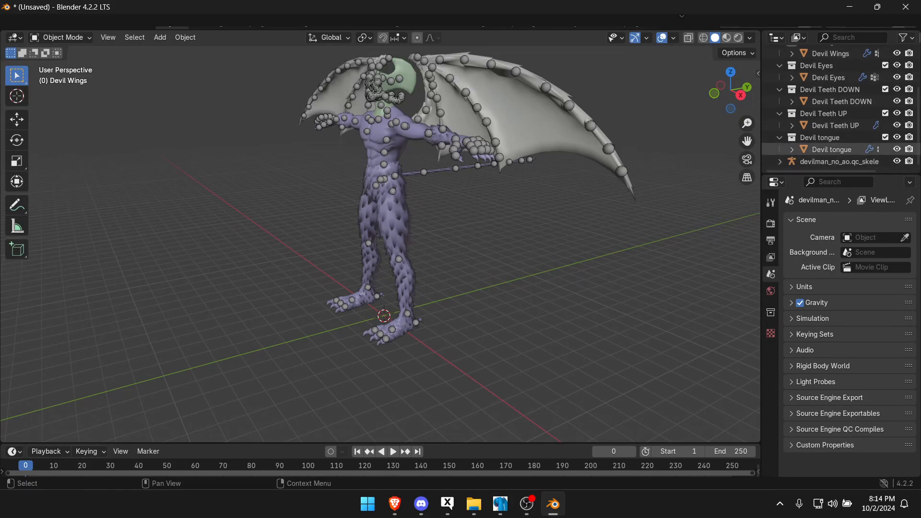
left_click(831, 150)
middle_click_drag(600, 201, 648, 196)
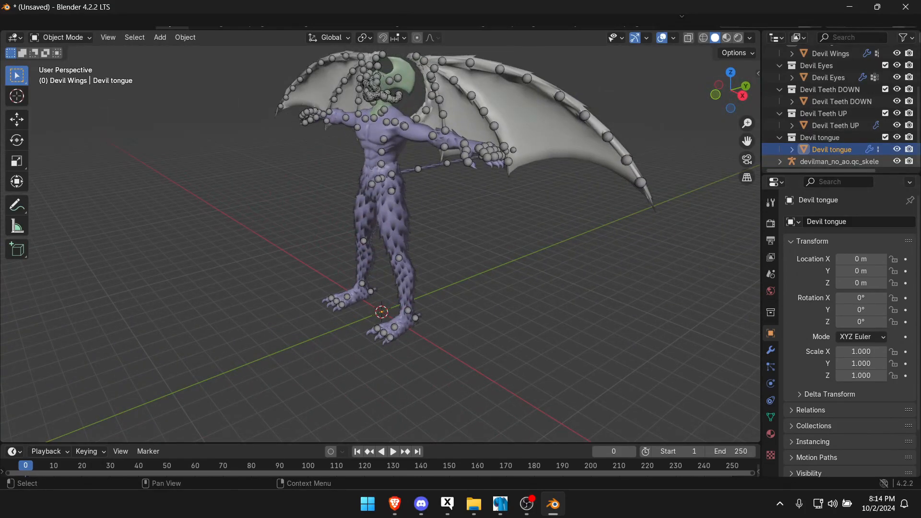
left_click(839, 161)
key("n")
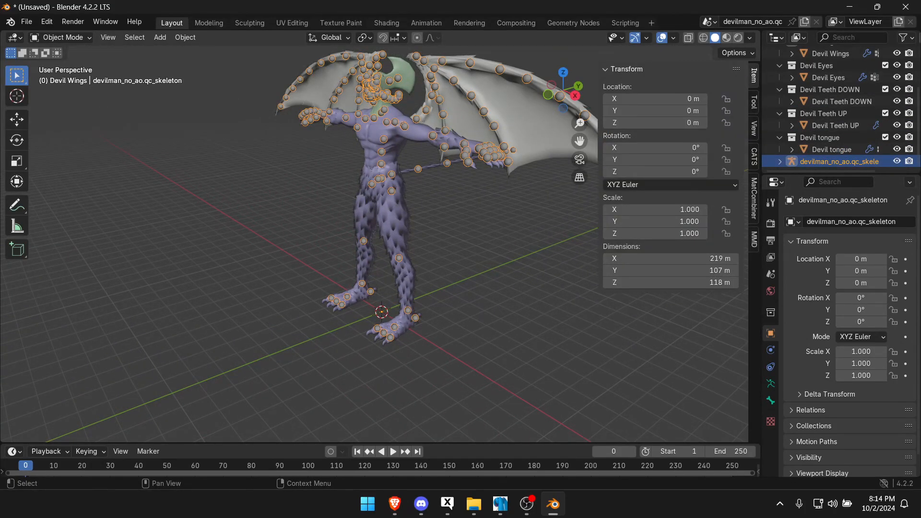
left_click(754, 239)
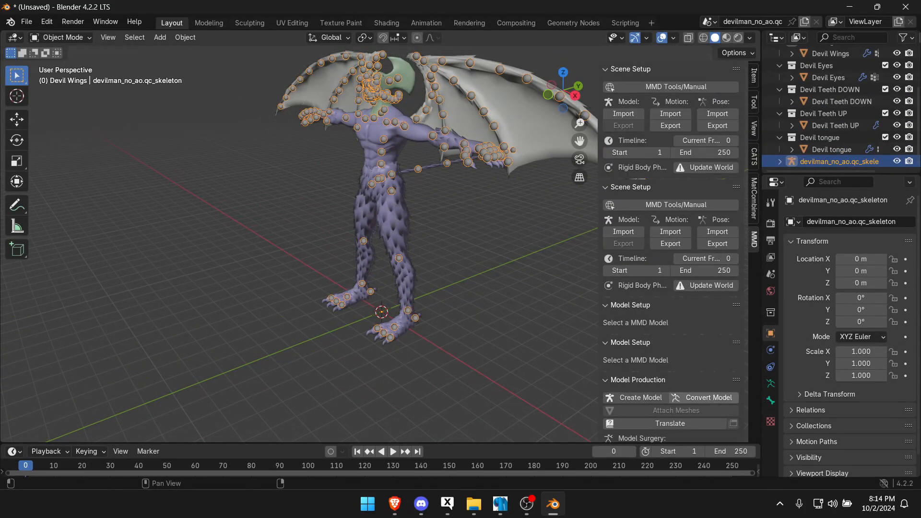
left_click(704, 398)
left_click(690, 474)
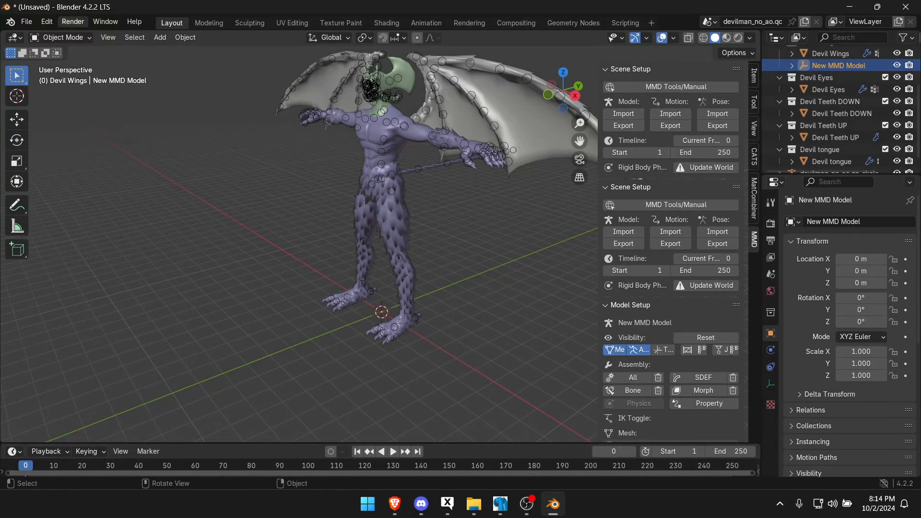
- Export the MMD model as devilman.pmx into the Downloads\Devilman\model folder with Copy textures enabled
left_click(27, 21)
mouse_move(72, 191)
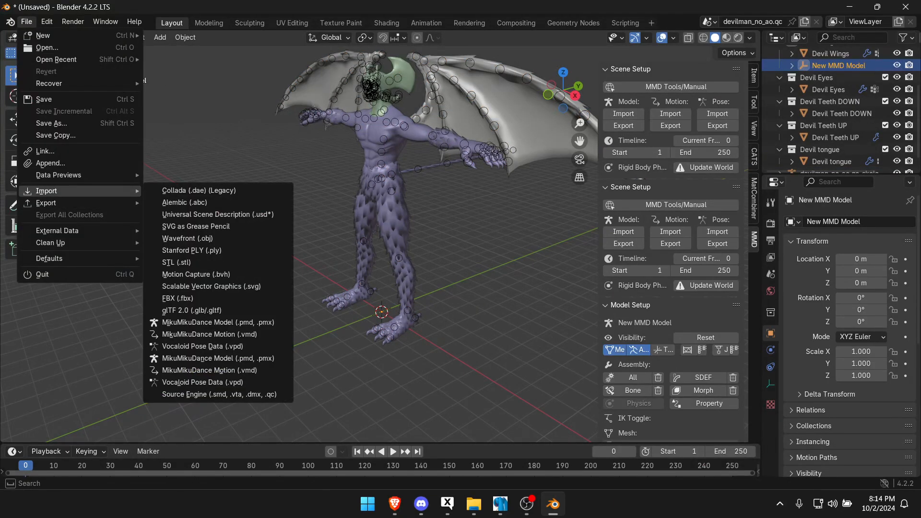
left_click(210, 334)
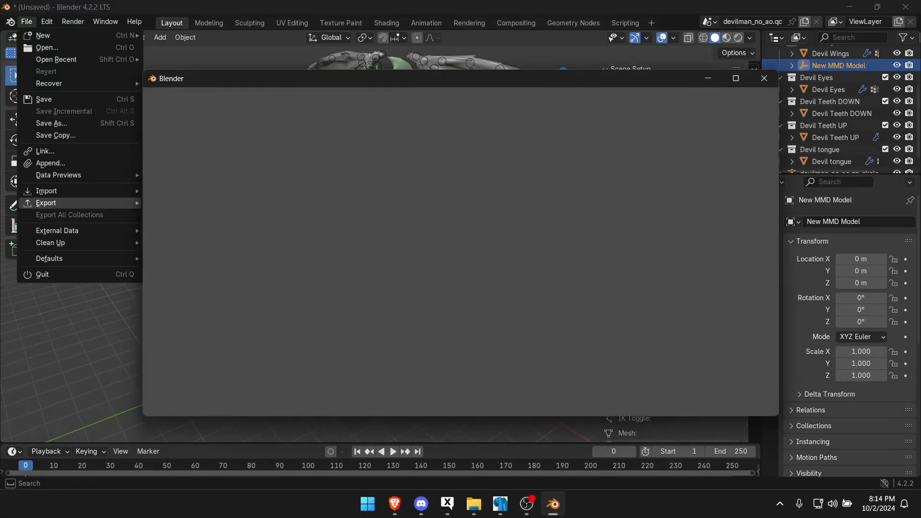
left_click(189, 189)
double_click(317, 131)
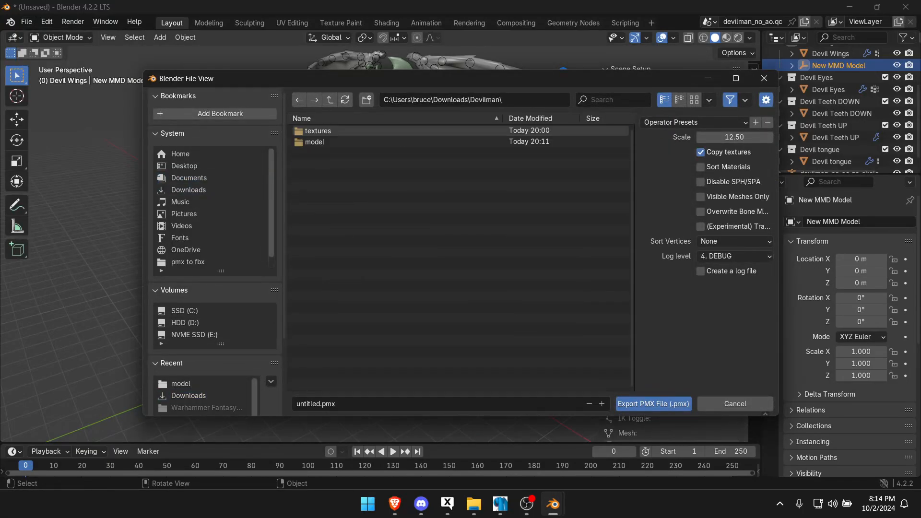
double_click(314, 141)
left_click(335, 404)
type("devilman")
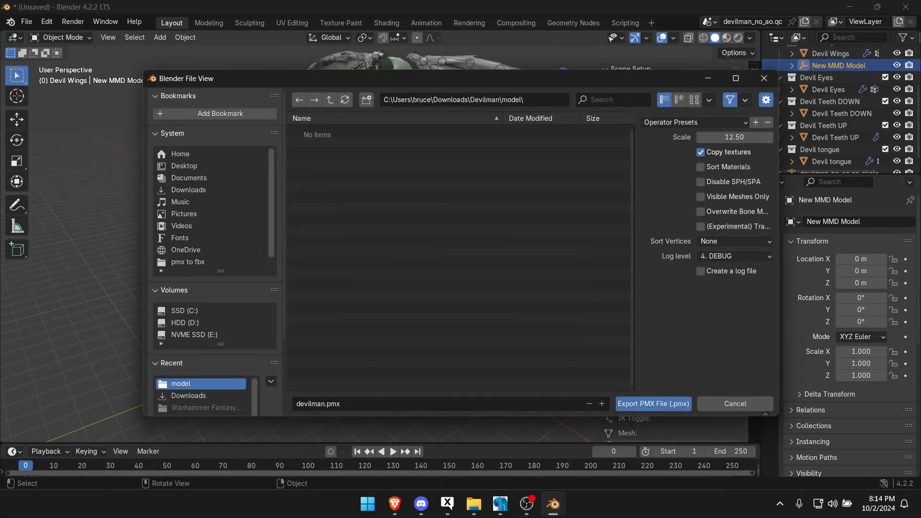
key("Return")
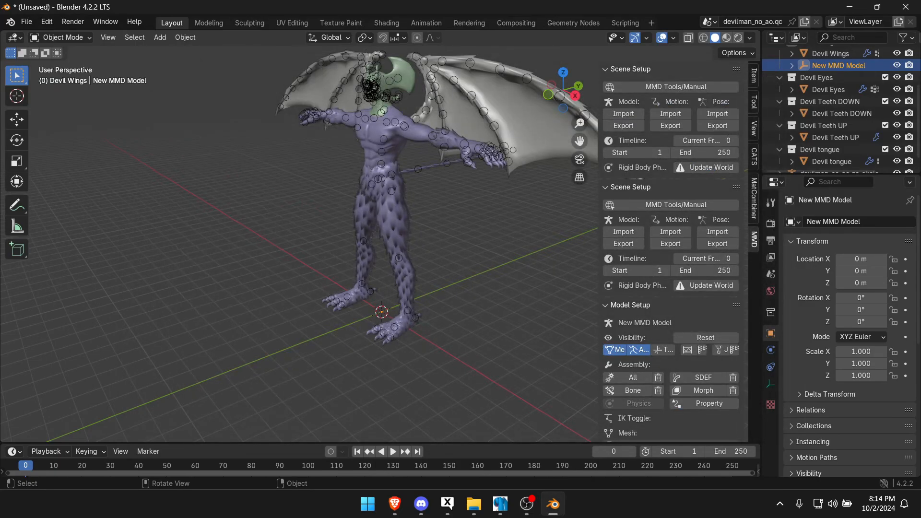
- Start a new General file without saving the current scene and delete all default objects
left_click(27, 21)
mouse_move(45, 35)
left_click(173, 35)
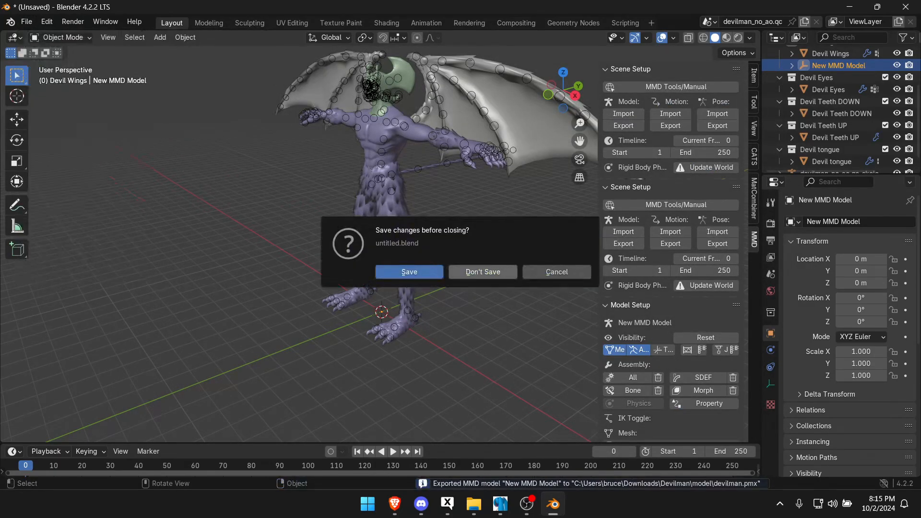
left_click(483, 272)
key("a")
key("Delete")
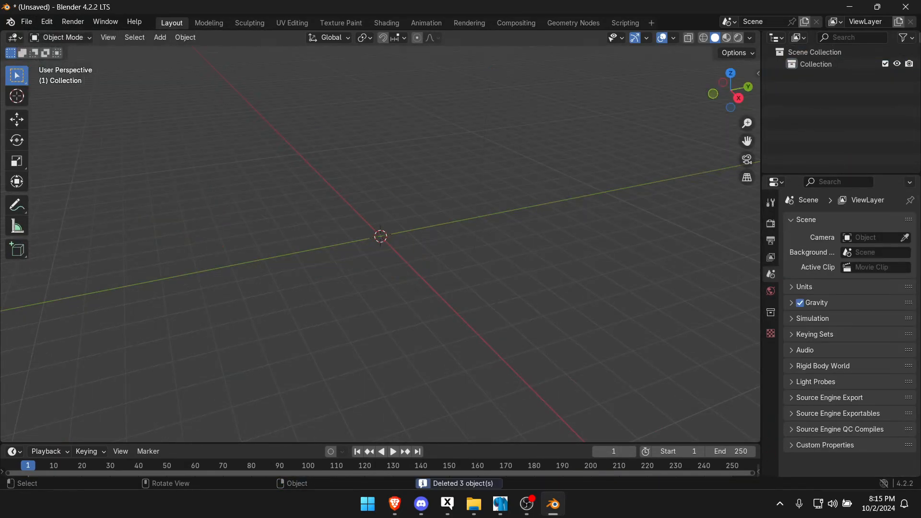
- Switch to PmxEditor and bring up both its editor window and the PmxView window
mouse_move(500, 504)
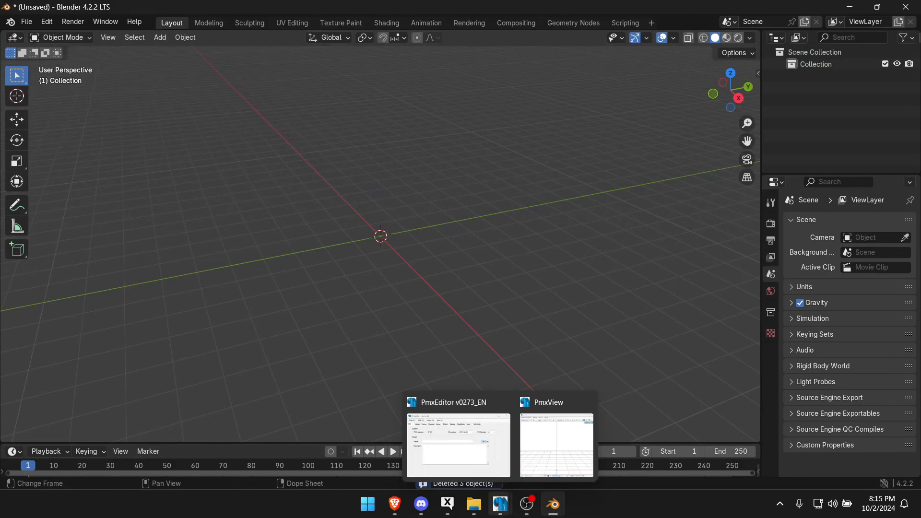
left_click(556, 445)
left_click(458, 445)
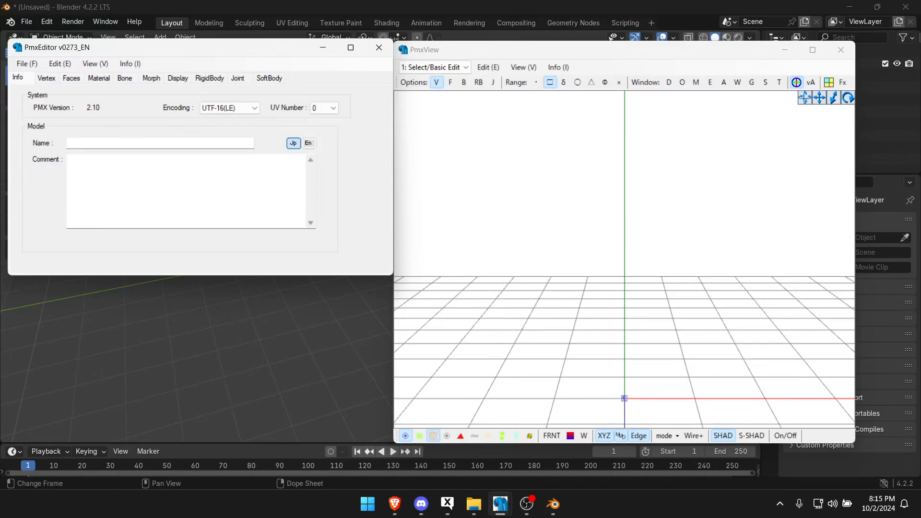
- Switch to the Brave browser and search the web for pmxeditor in a new tab
left_click(394, 504)
key("ctrl+t")
type("pmc")
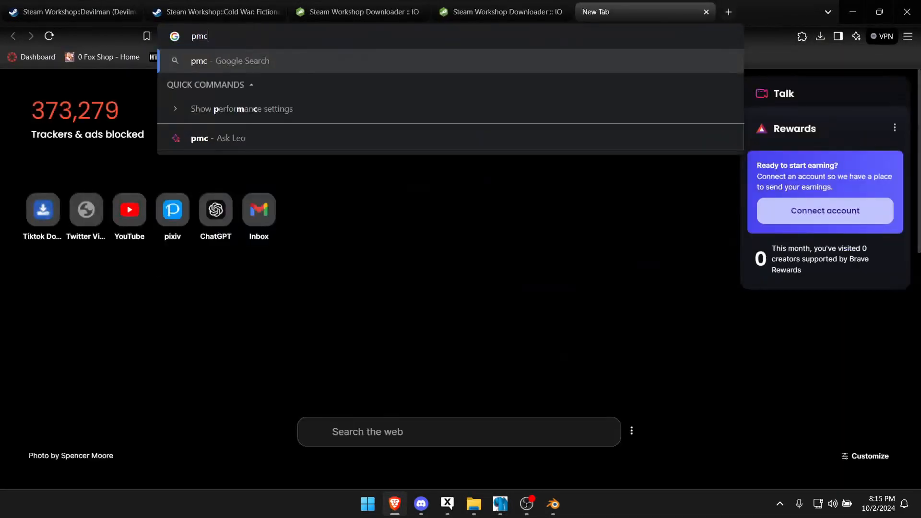
key("BackSpace")
type("xeditor")
key("Return")
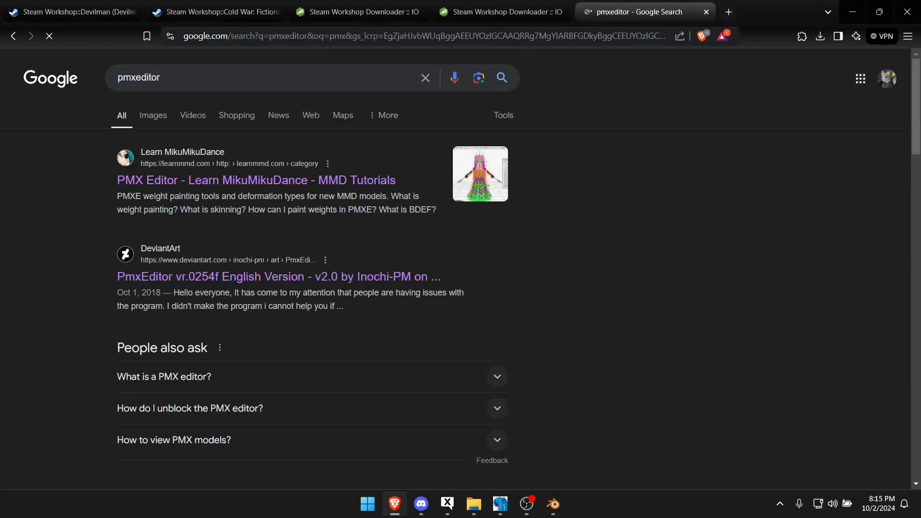
- Open the DeviantArt page for PmxEditor vr.0254f English Version and follow its MediaFire download link
left_click(278, 277)
scroll(278, 277, "down", 6)
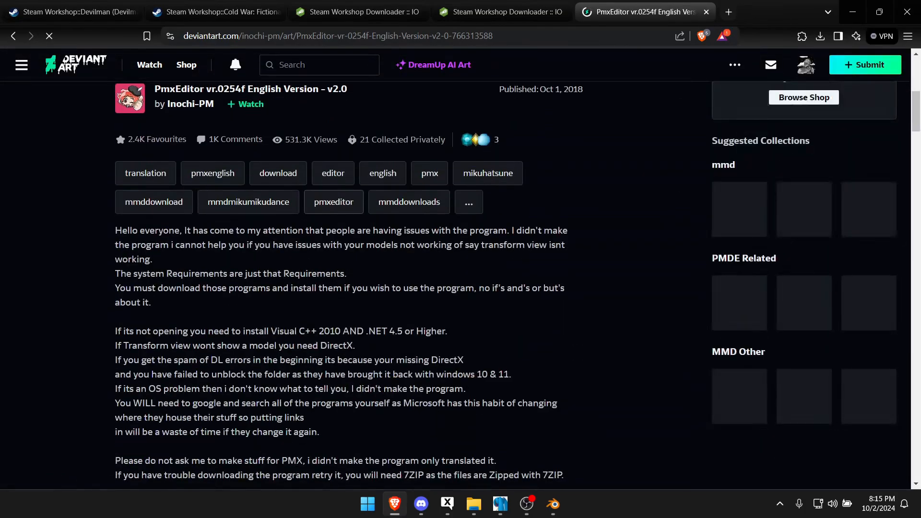
scroll(278, 276, "down", 15)
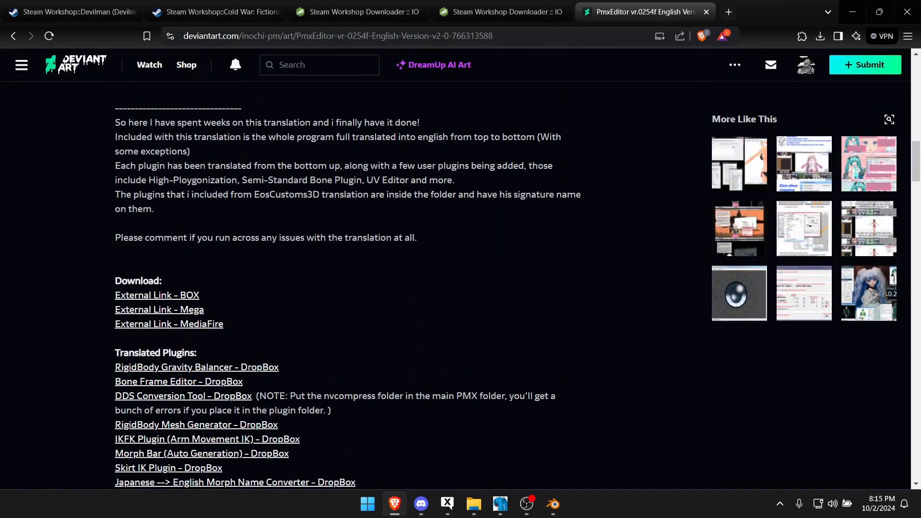
left_click(169, 324)
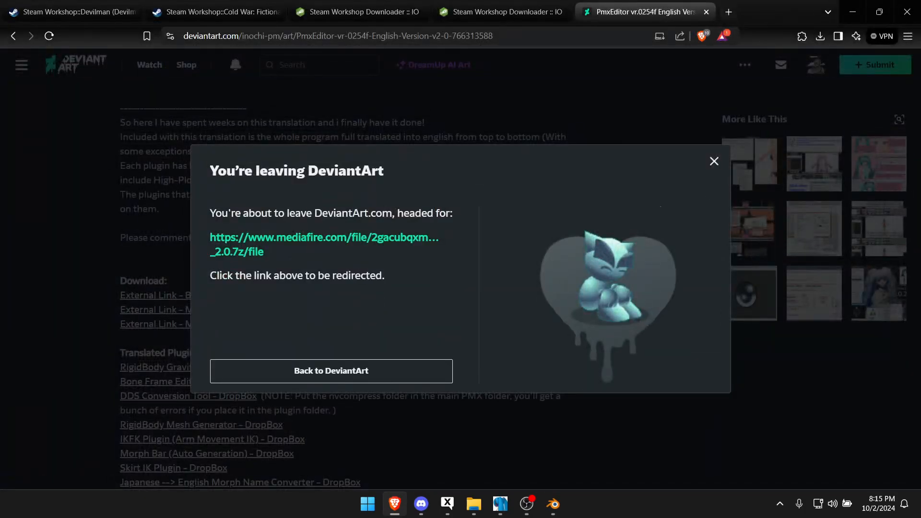
left_click(324, 237)
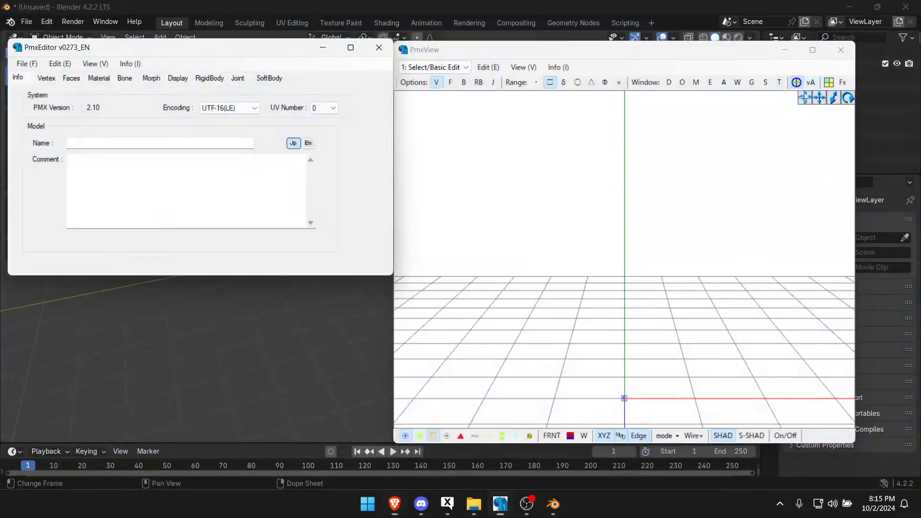
- Import devilman.pmx from the Devilman\model folder into PmxEditor as a new model at size 1
left_click(27, 63)
left_click(47, 153)
left_click(63, 236)
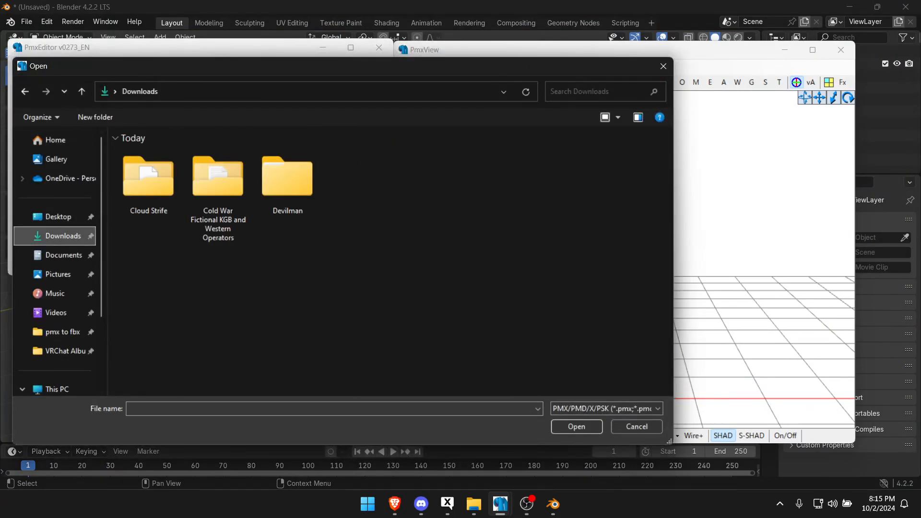
double_click(288, 183)
double_click(288, 170)
double_click(288, 169)
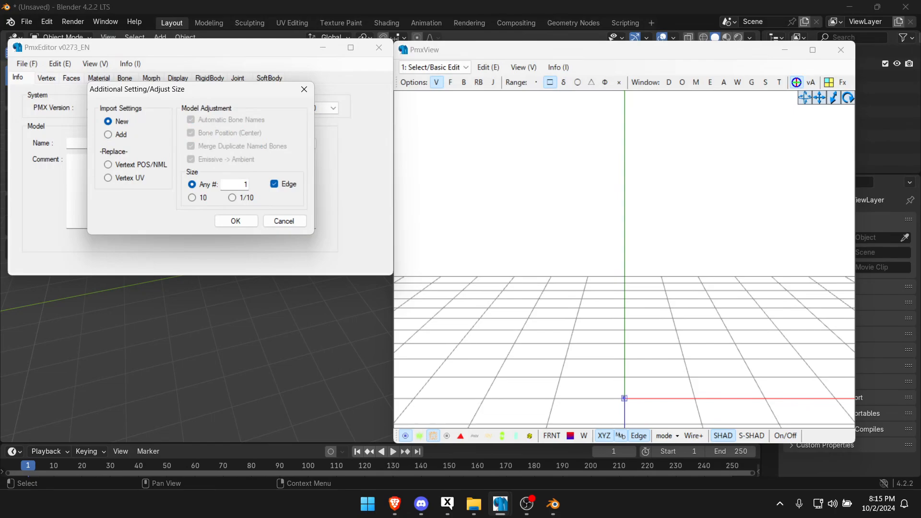
key("Return")
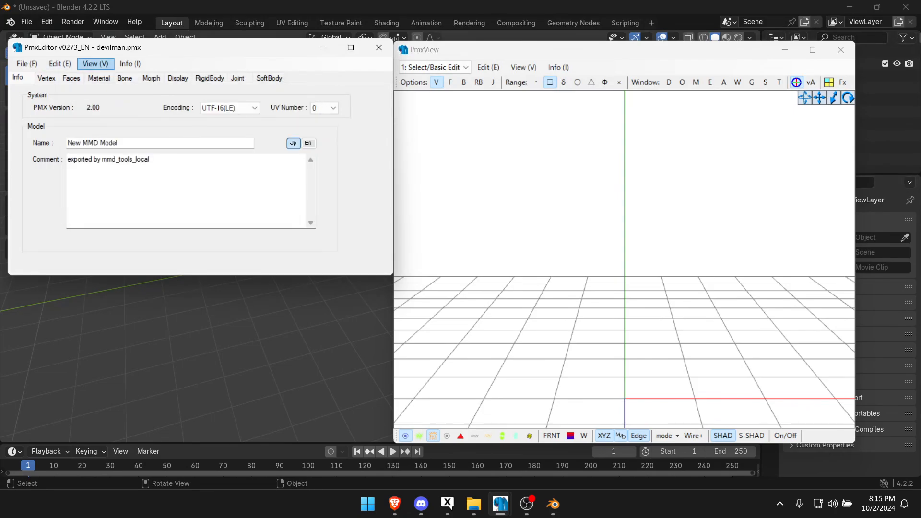
- Shrink the model with the Size Change Tool by resizing repeatedly at scale 0.5, down to a head height of about 183 cm
left_click(60, 64)
mouse_move(105, 287)
mouse_move(203, 327)
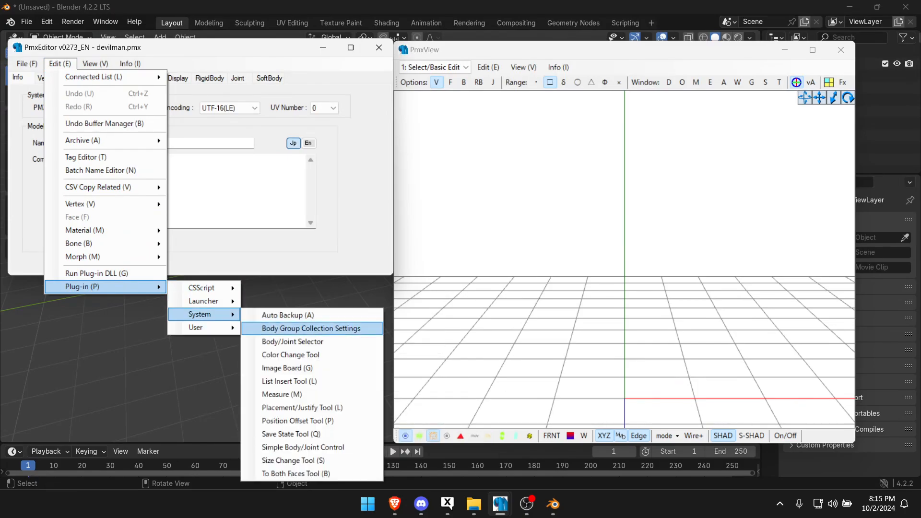
left_click(288, 461)
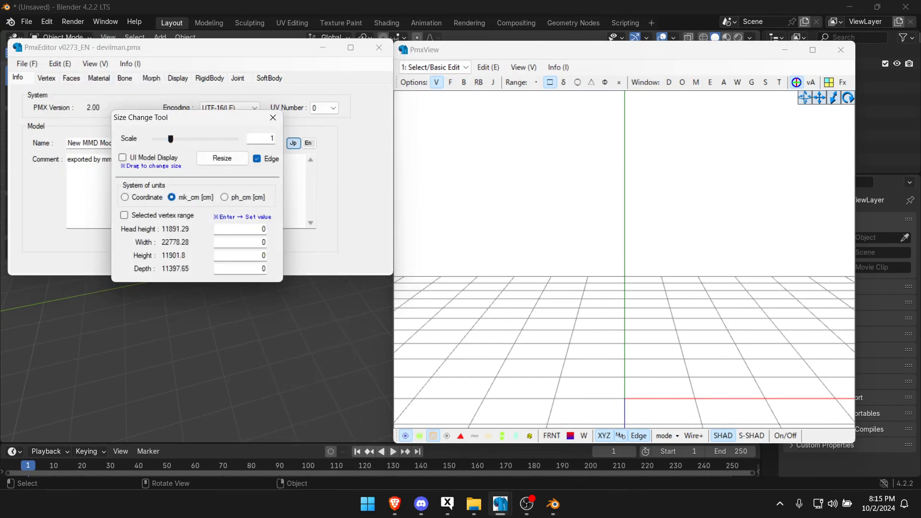
left_click_drag(171, 139, 163, 139)
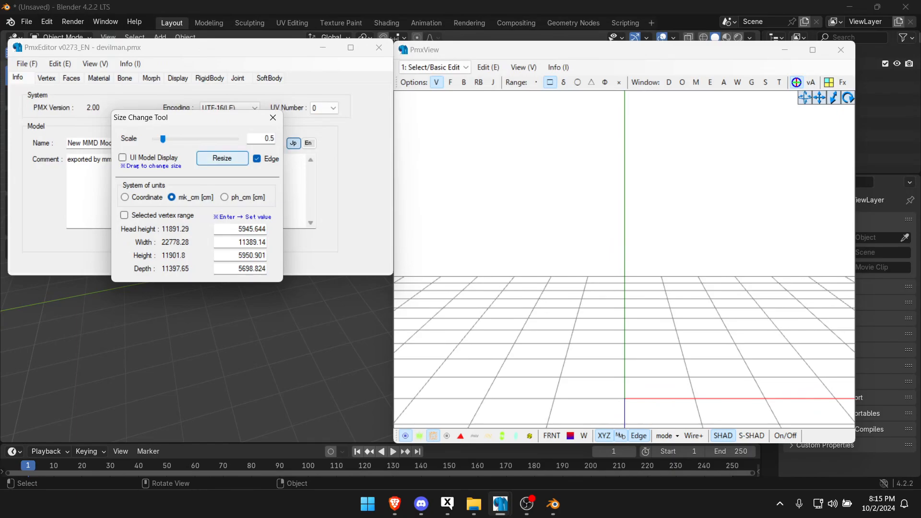
left_click(222, 158)
left_click_drag(171, 139, 163, 138)
left_click(222, 158)
left_click(222, 159)
left_click(222, 158)
left_click(222, 159)
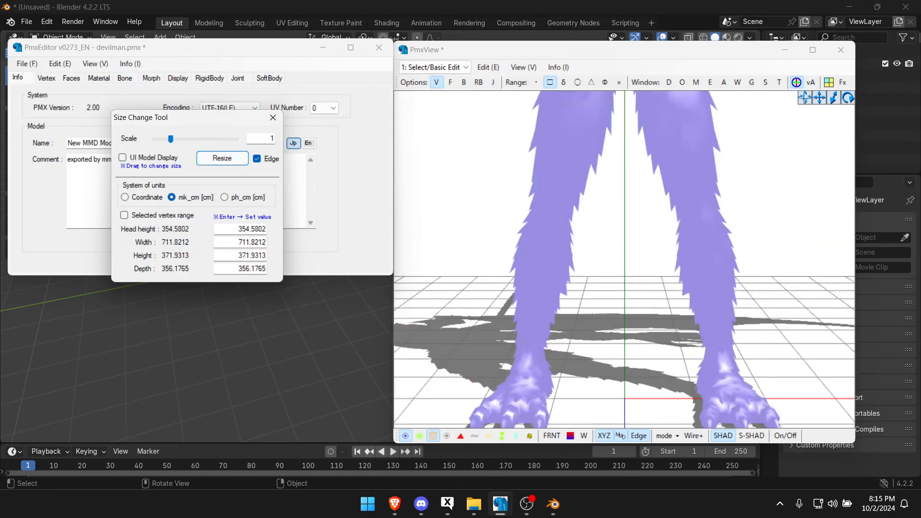
left_click(222, 158)
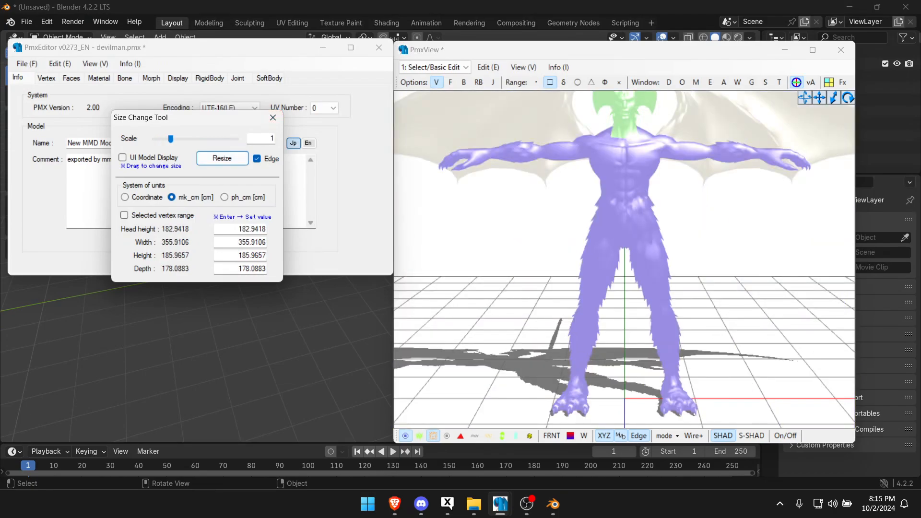
left_click(273, 118)
- Set the diffuse color of the Devil Body, Devil Head and Devil Wings materials to white
left_click(98, 78)
left_click(58, 107)
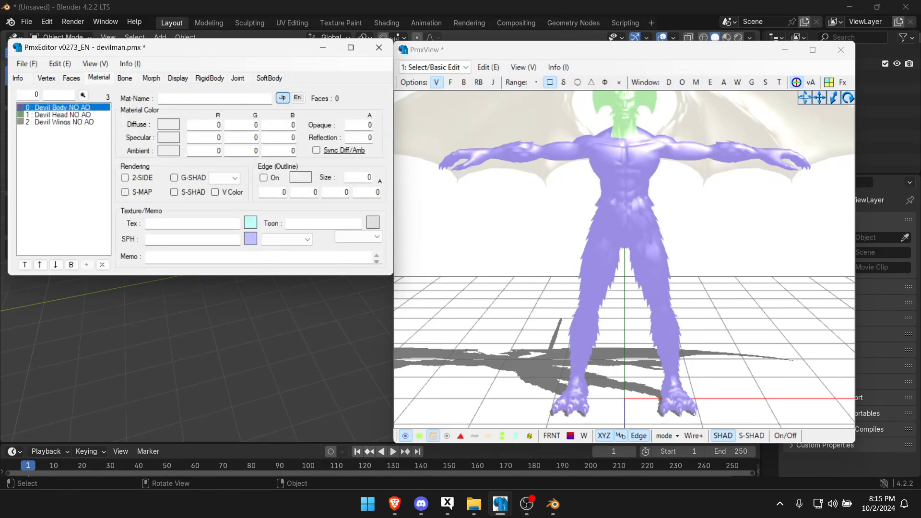
left_click(58, 114, "ctrl")
left_click(59, 122, "ctrl")
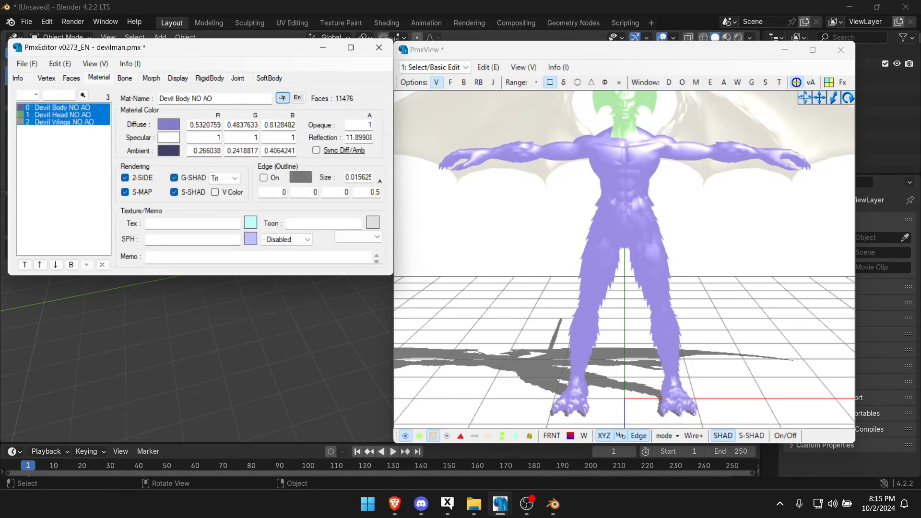
left_click(18, 78)
left_click(58, 107)
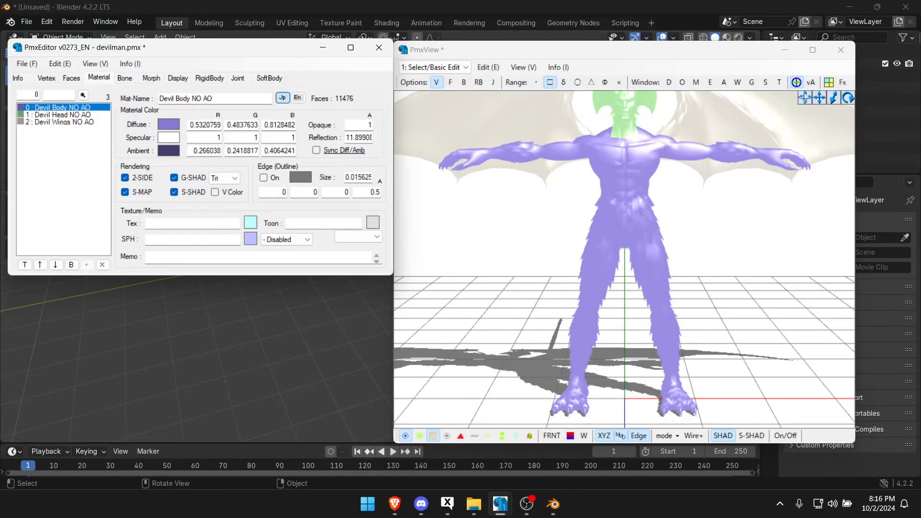
key("ctrl+a")
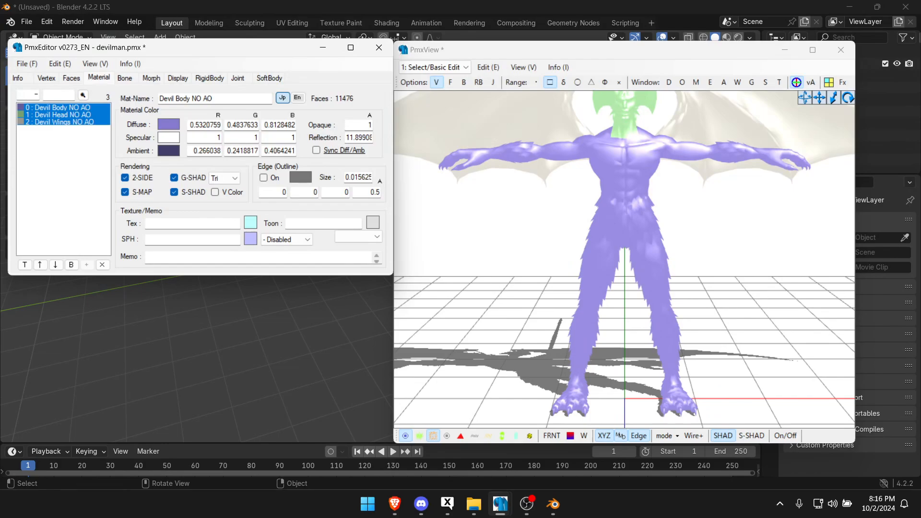
left_click(168, 124)
left_click(447, 200)
left_click(349, 282)
- Set the specular color of all three materials to black and their ambient color to white
left_click(168, 137)
left_click(337, 200)
left_click(349, 282)
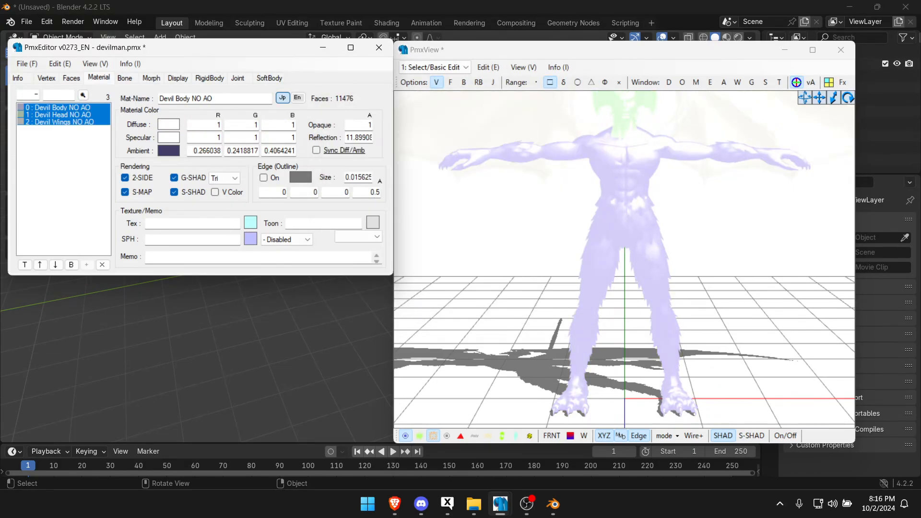
left_click(168, 151)
left_click(446, 200)
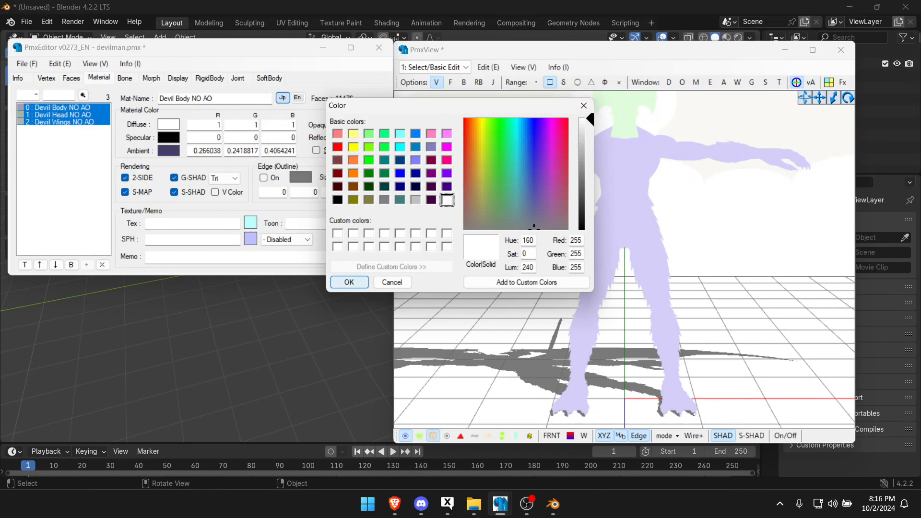
left_click(349, 282)
left_click(60, 122)
- Save the model over the existing devilman.pmx in the model folder and close PmxEditor
left_click(27, 63)
left_click(48, 103)
double_click(153, 170)
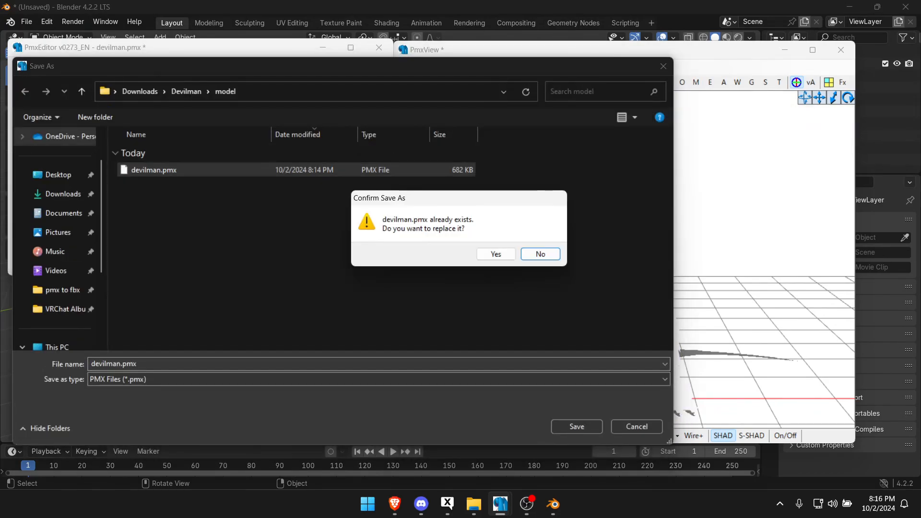
left_click(496, 253)
left_click(379, 48)
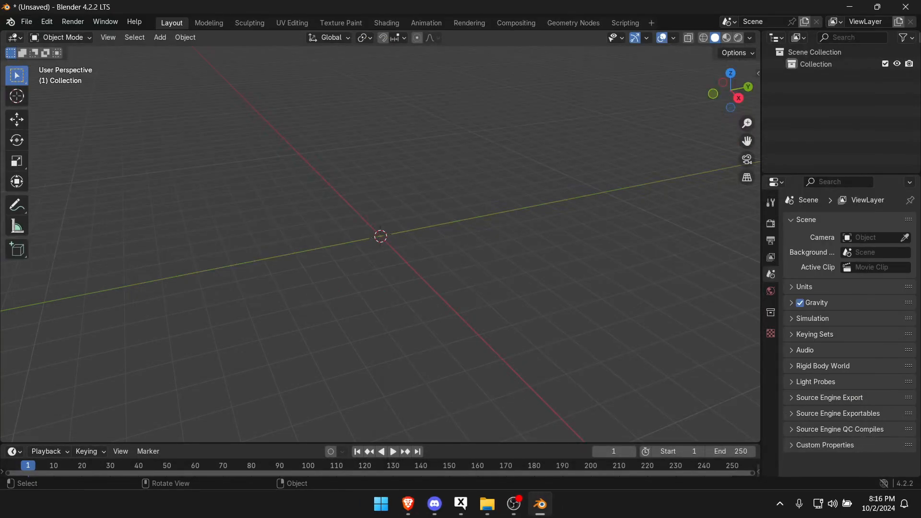
- Import devilman.pmx from the Downloads\Devilman\model folder into Blender with the CATS model importer
key("n")
left_click(753, 129)
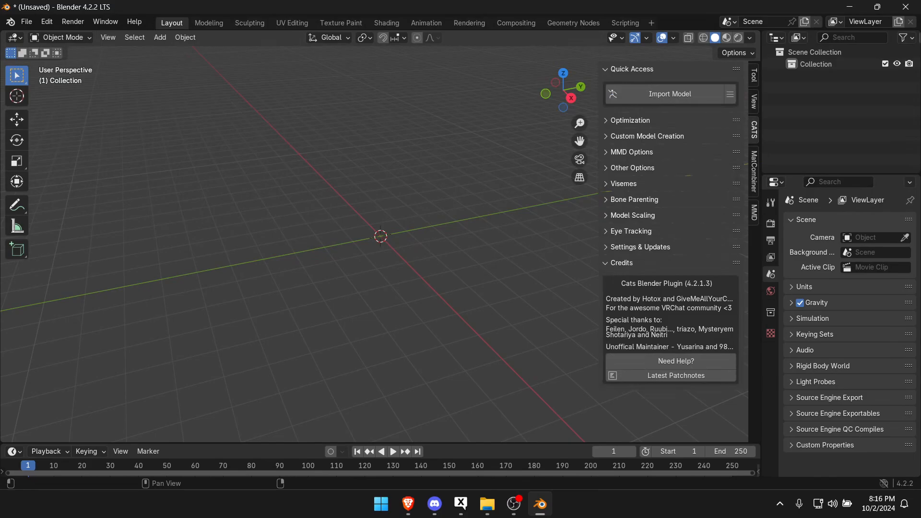
left_click(665, 93)
left_click(188, 189)
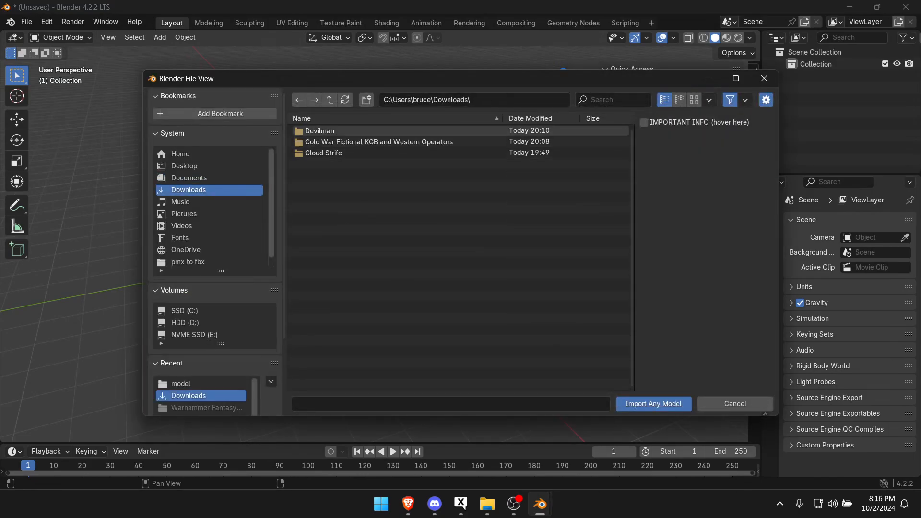
double_click(316, 130)
left_click(314, 142)
double_click(315, 142)
left_click(316, 141)
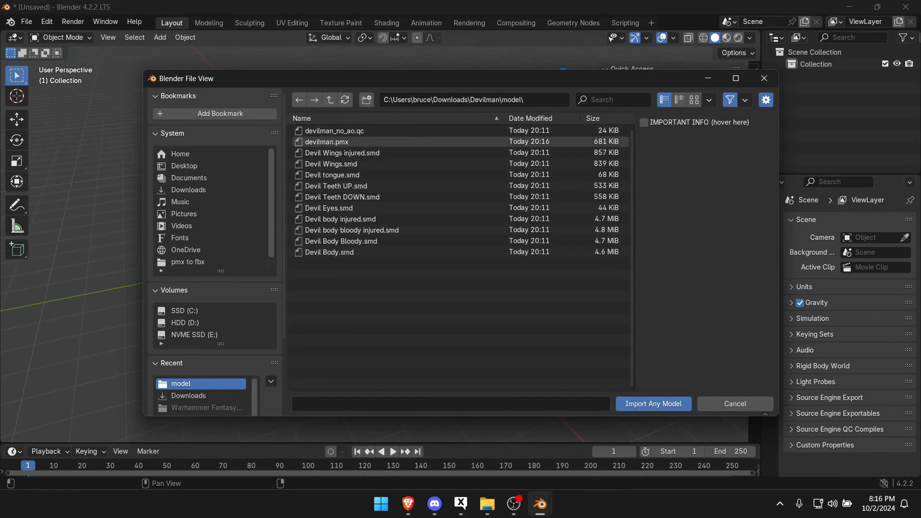
double_click(317, 142)
- Run the CATS Fix MMD Model operation on the imported Devilman model and accept its notice
left_click(631, 211)
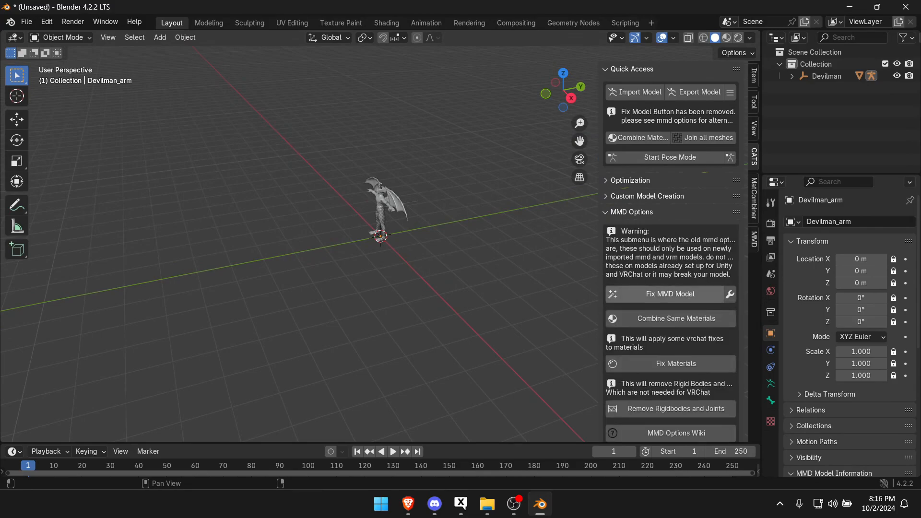
left_click(670, 294)
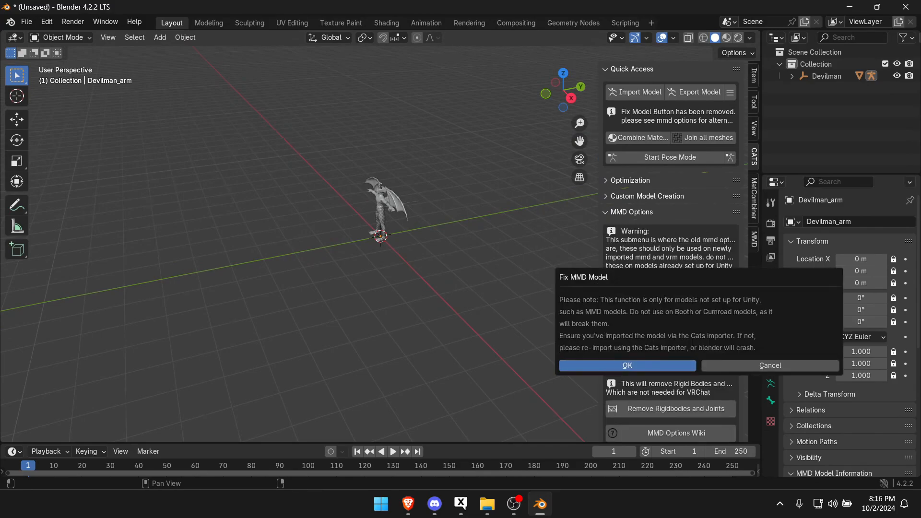
scroll(670, 278, "down", 3)
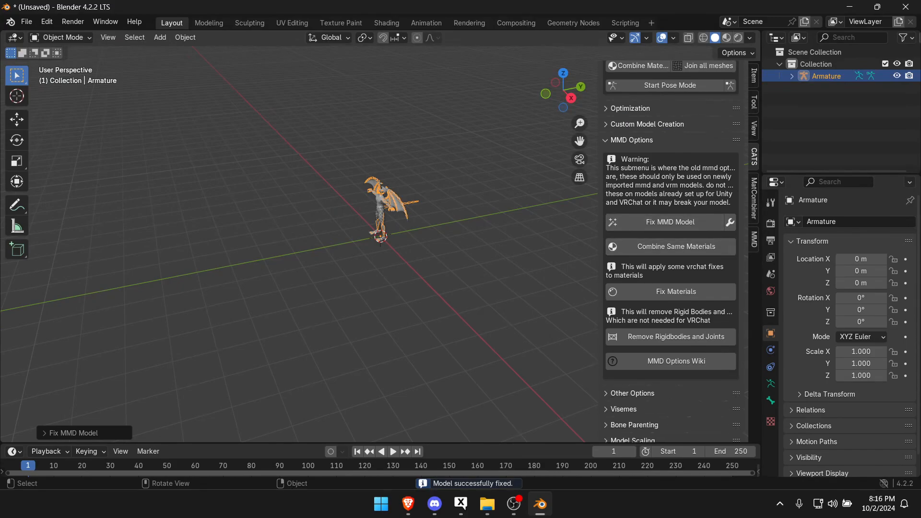
scroll(380, 216, "up", 8)
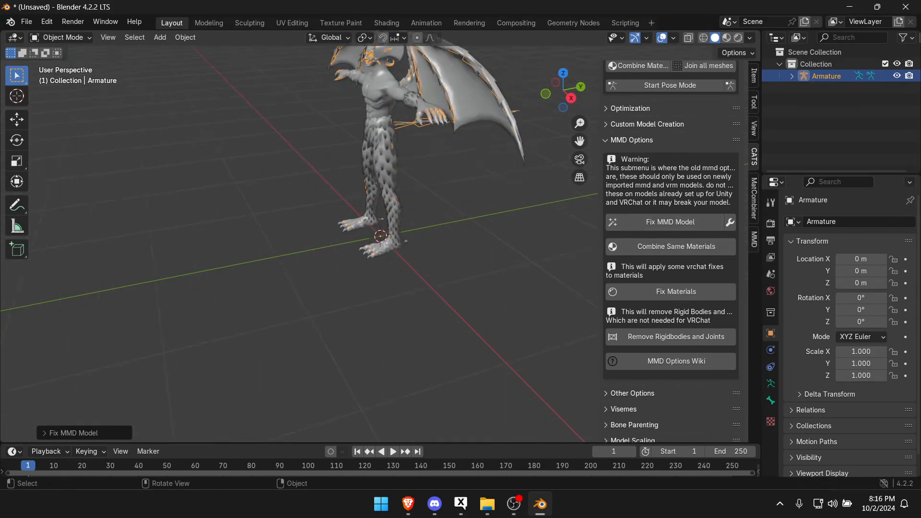
scroll(307, 235, "down", 6)
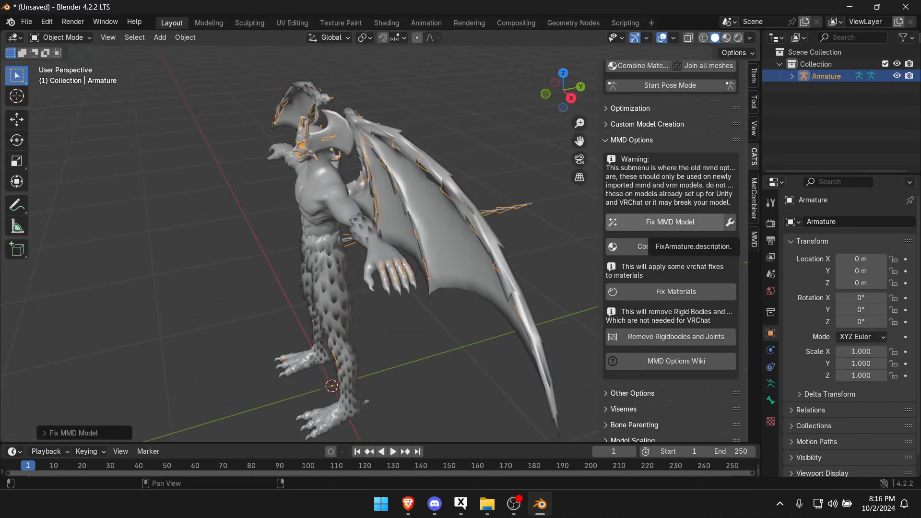
middle_click_drag(489, 269, 523, 269)
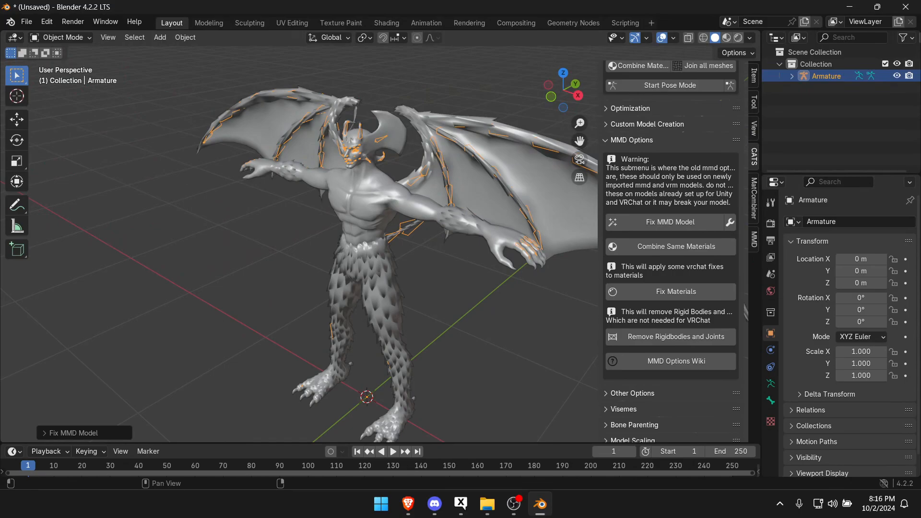
- Examine the fixed armature's hierarchy in the outliner, including its pose, bone data and Body mesh
left_click(791, 76)
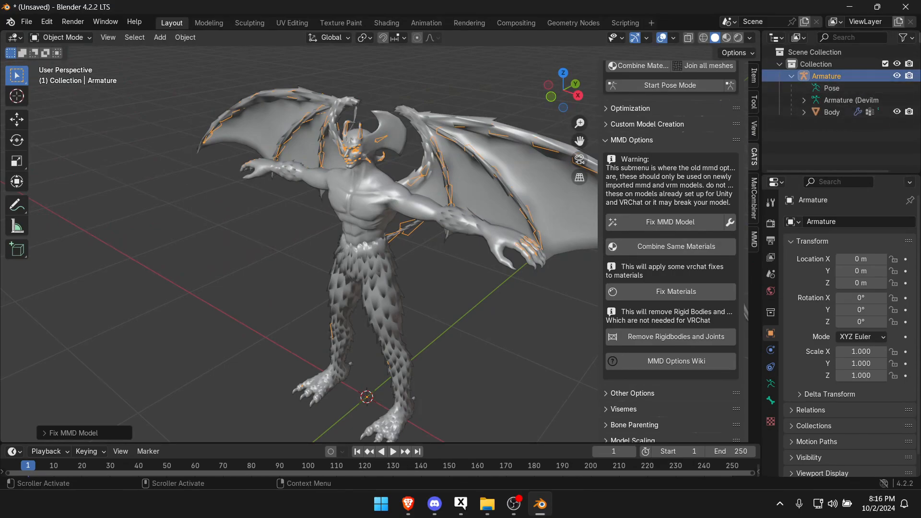
left_click(791, 76)
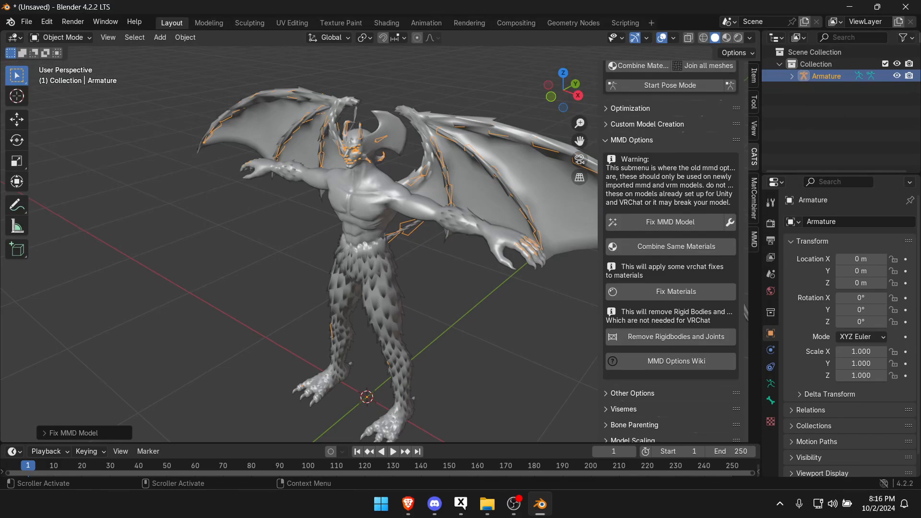
key("Right")
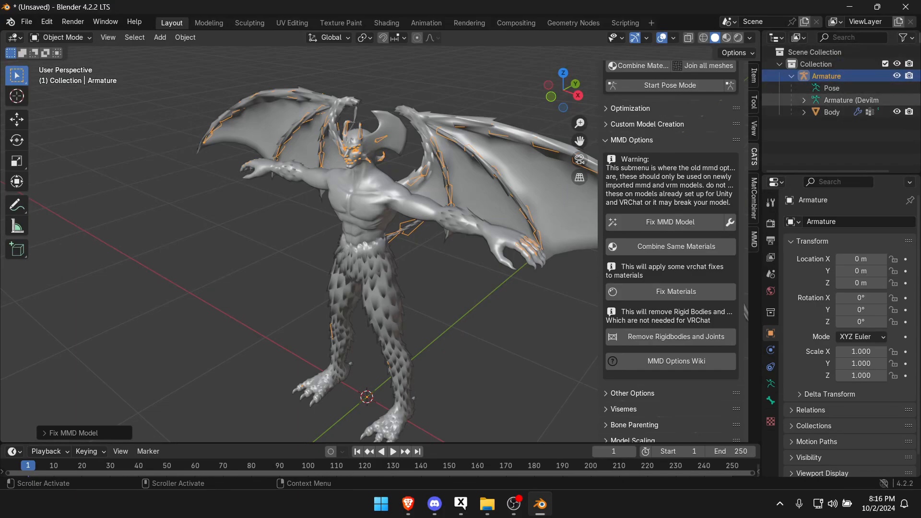
left_click(804, 100)
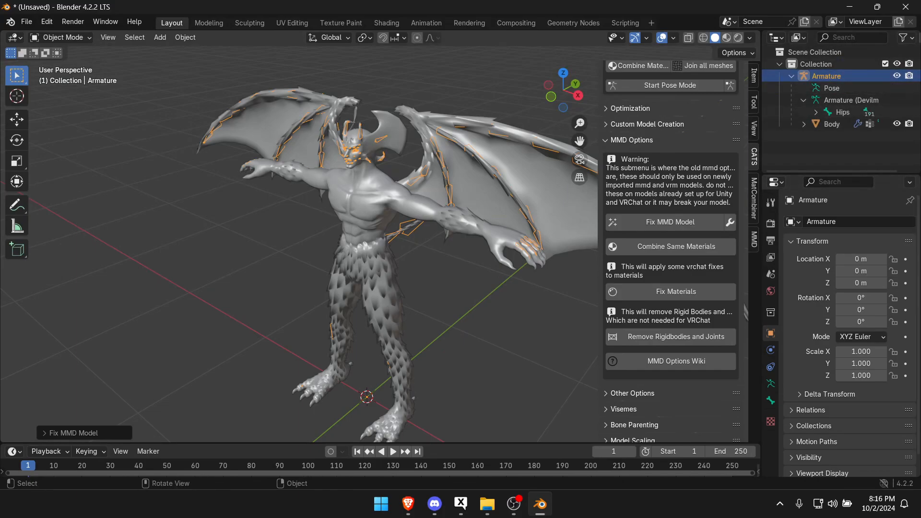
left_click(803, 100)
left_click(791, 76)
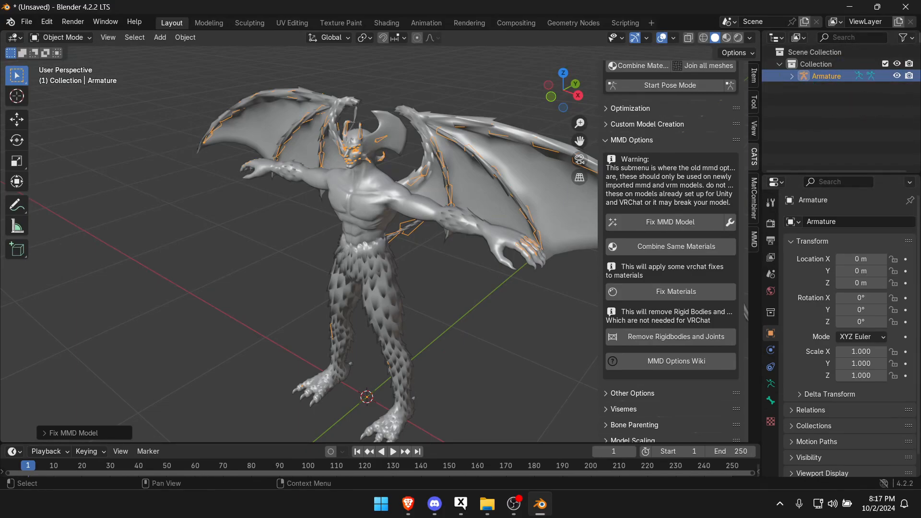
- Apply the CATS material fixes to the model and translate all of its shape keys, bones, objects and materials
scroll(671, 245, "down", 3)
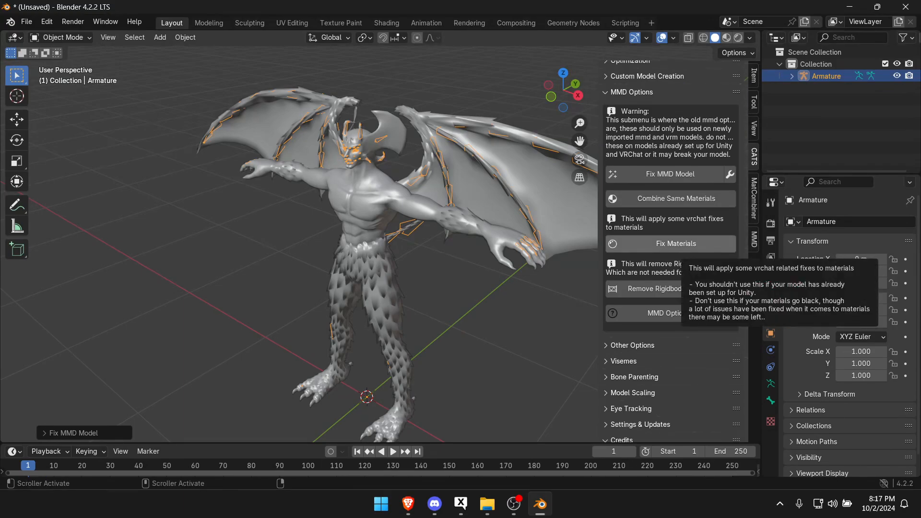
left_click(684, 244)
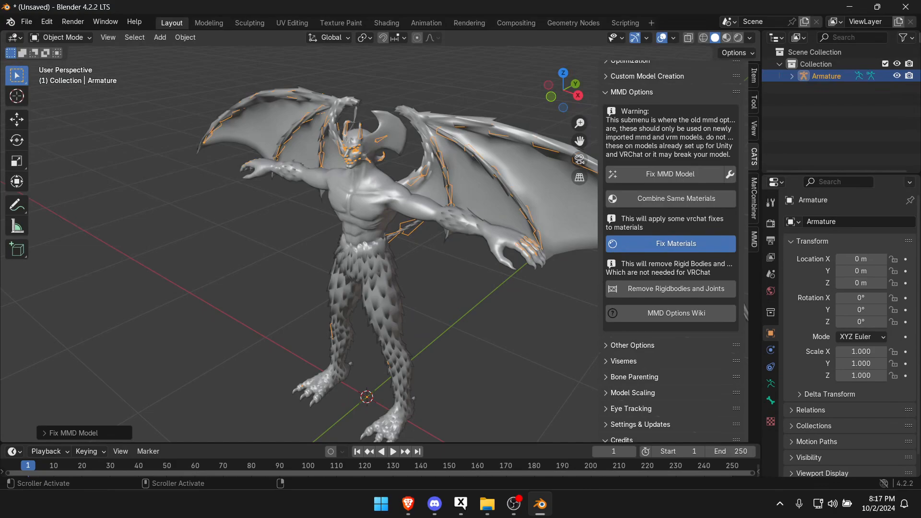
scroll(745, 310, "down", 4)
left_click(623, 340)
scroll(623, 339, "down", 6)
- Show the viseme settings and check which shape keys can be assigned to Viseme AA
left_click(628, 238)
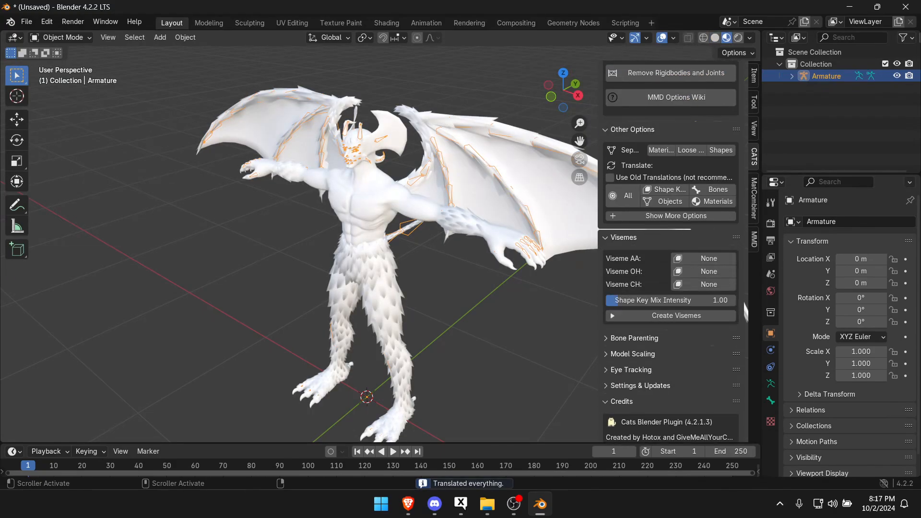
scroll(364, 239, "up", 4)
scroll(335, 240, "down", 6)
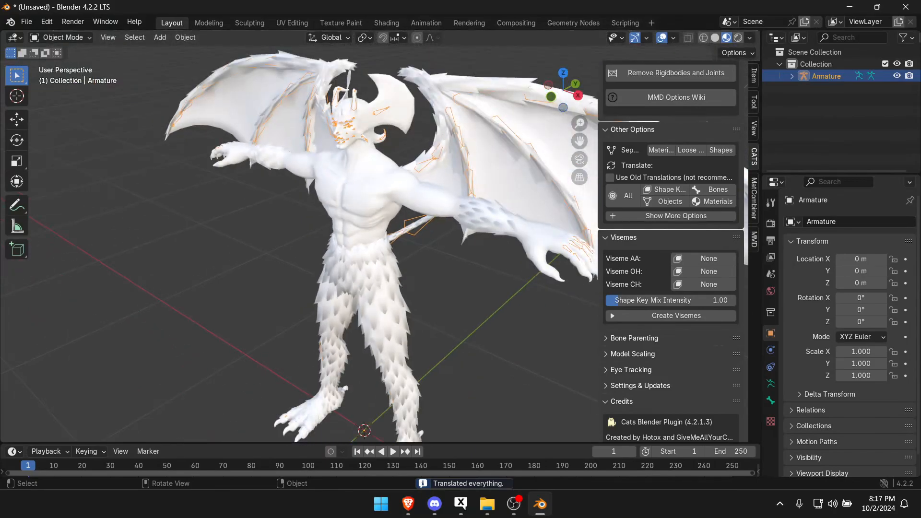
left_click(703, 258)
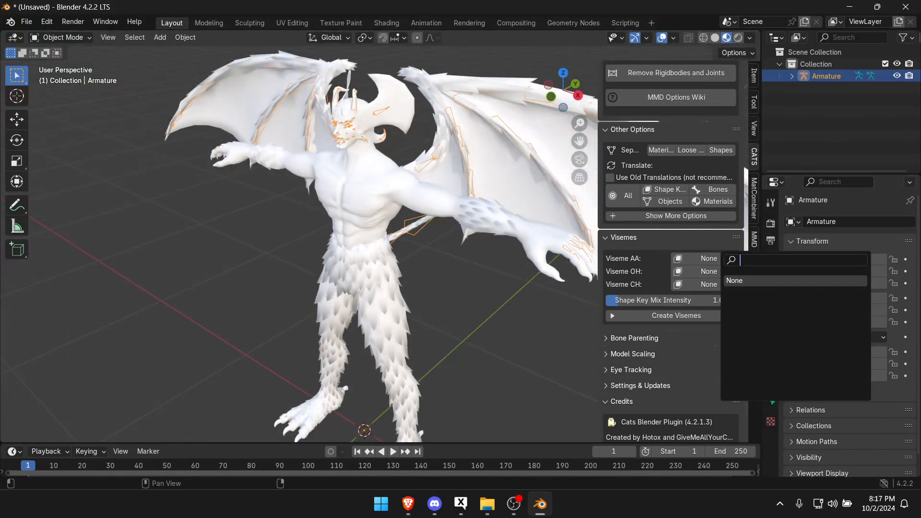
key("Escape")
scroll(671, 239, "down", 4)
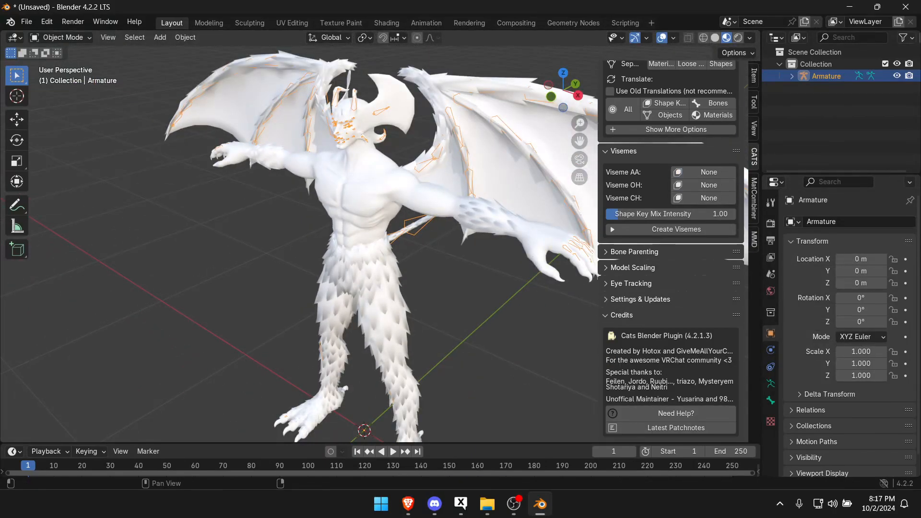
- Search the eye tracking settings' left eye bone choices for "eye" and close them without assigning a bone
left_click(631, 283)
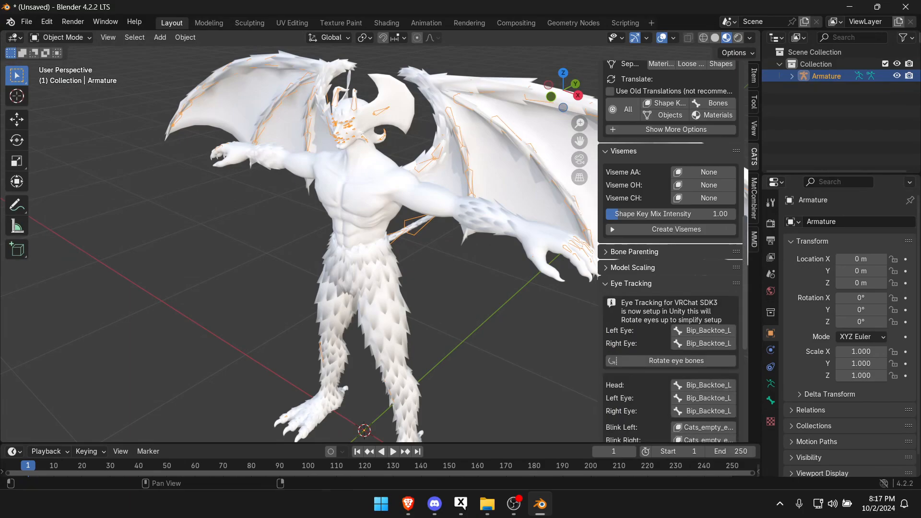
scroll(671, 269, "down", 4)
left_click(702, 235)
type("eye")
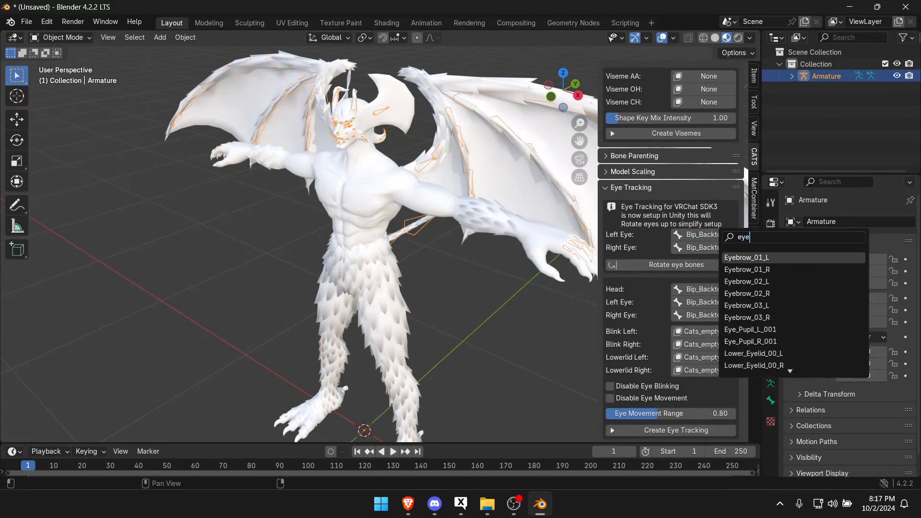
scroll(793, 311, "down", 20)
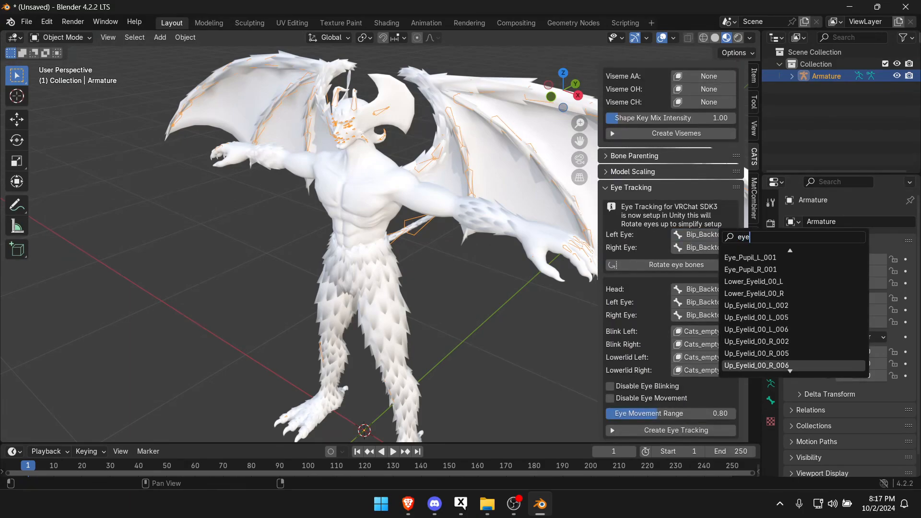
key("Down")
key("Down")
key("Down")
key("Down")
key("Down")
key("Down")
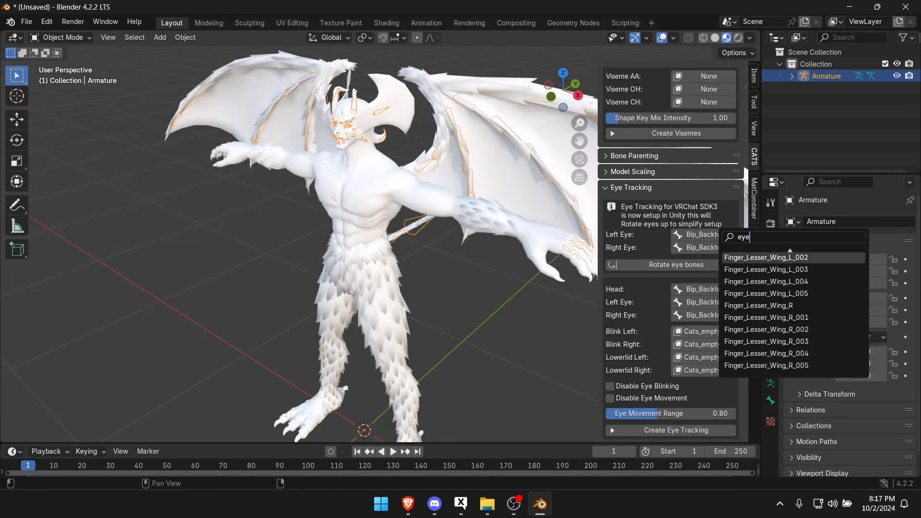
key("Escape")
left_click(631, 188)
- Start a CATS FBX export of the model and choose the Downloads\Devilman\model folder as its destination
scroll(432, 239, "down", 4)
mouse_move(432, 239)
middle_mouse_down()
mouse_move(413, 237)
mouse_move(480, 225)
mouse_move(431, 233)
middle_mouse_up()
scroll(431, 233, "up", 2)
scroll(669, 240, "up", 13)
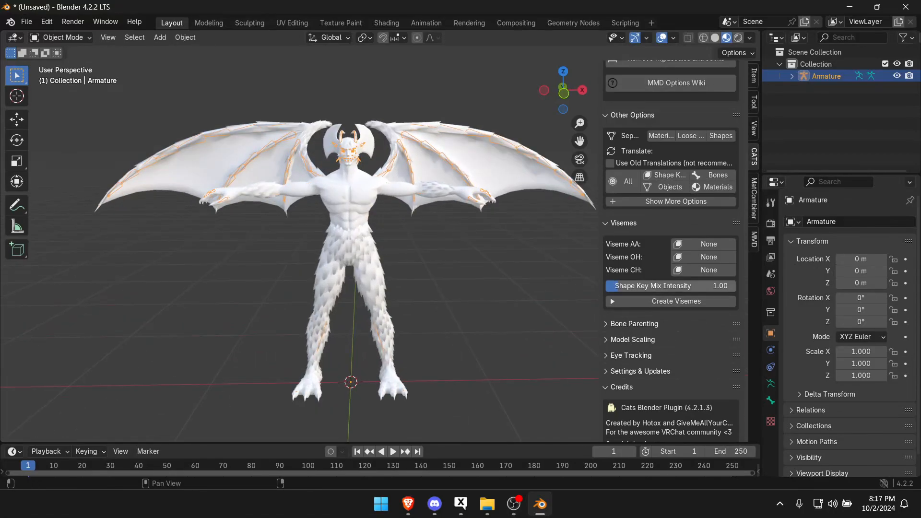
scroll(671, 163, "up", 5)
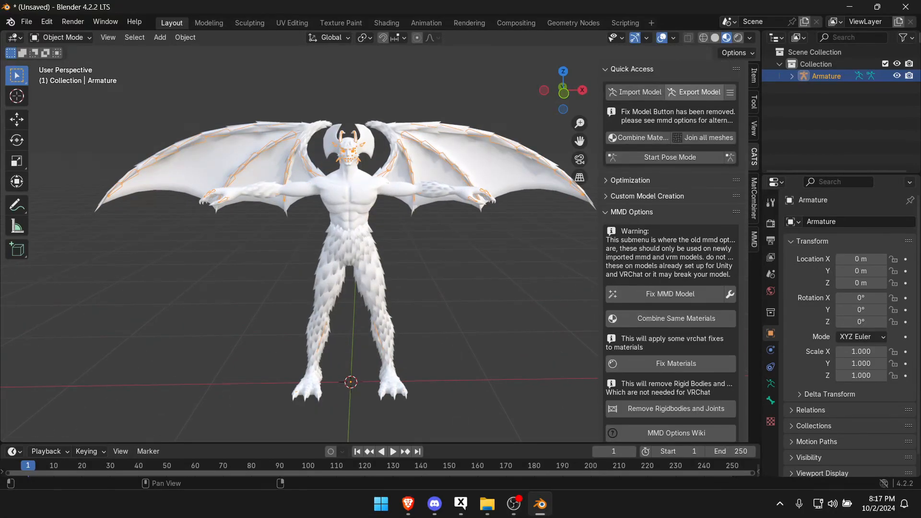
left_click(695, 92)
left_click(690, 101)
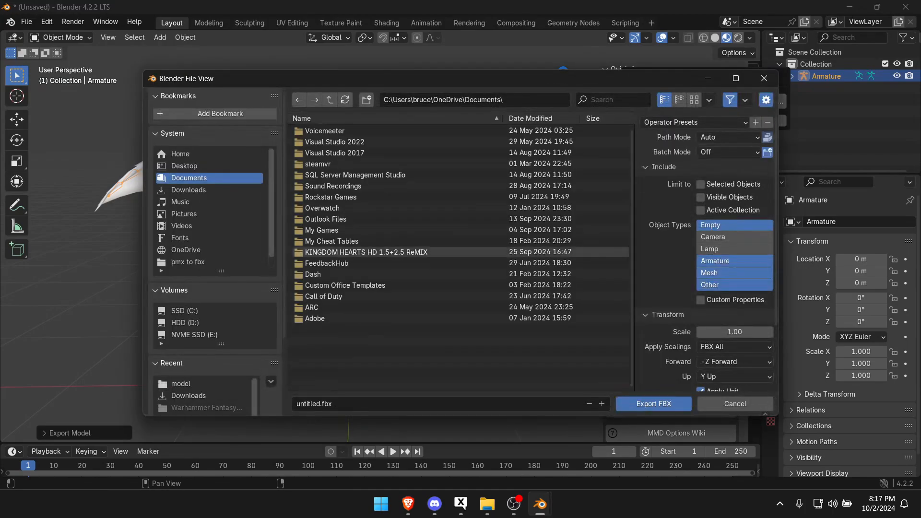
left_click(221, 190)
double_click(331, 131)
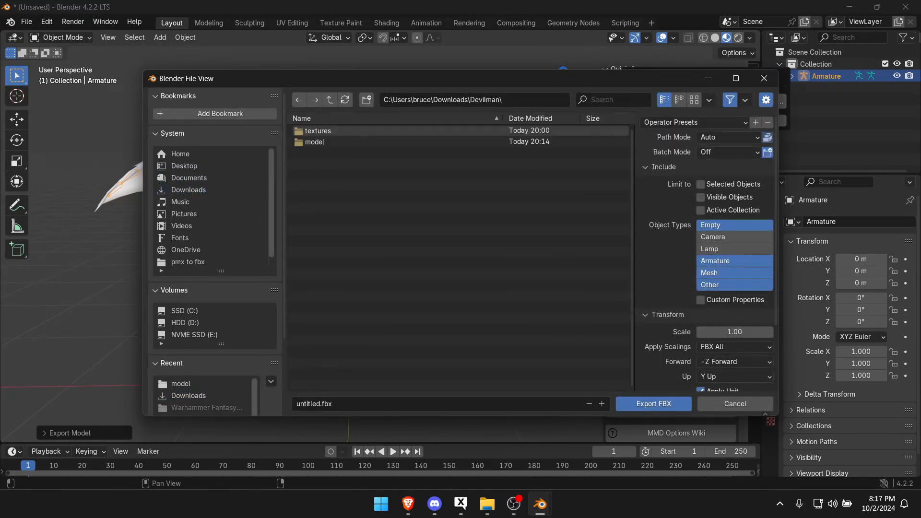
double_click(330, 142)
- Name the export file devilman.fbx, export it and close the export dialog
left_click(332, 404)
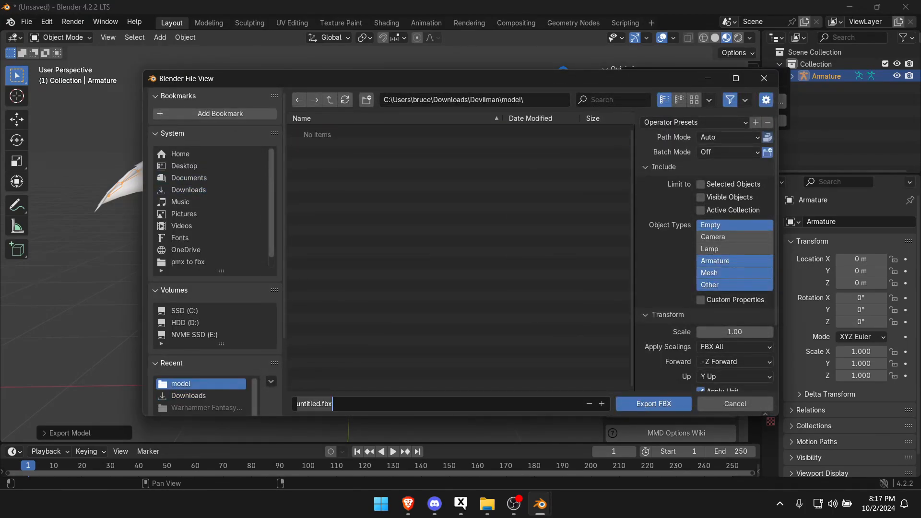
key("ctrl+a")
key("BackSpace")
type("devilman.fbx")
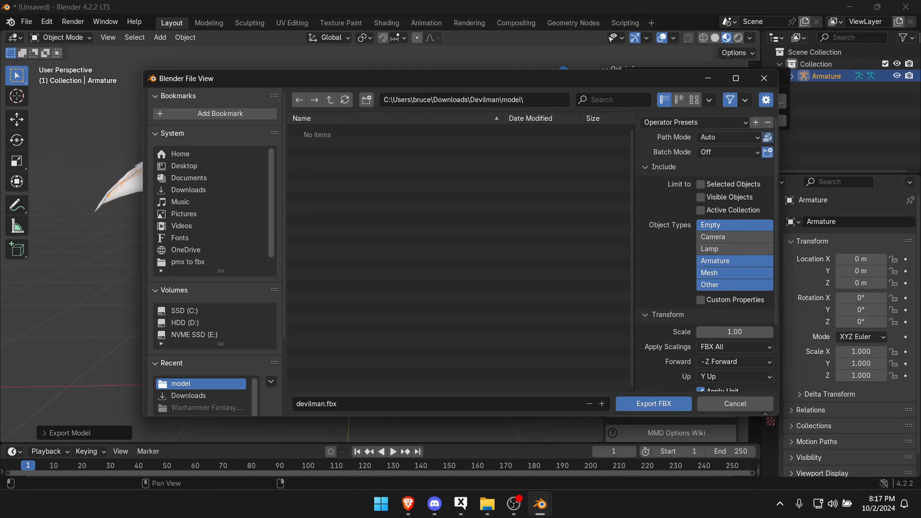
key("Return")
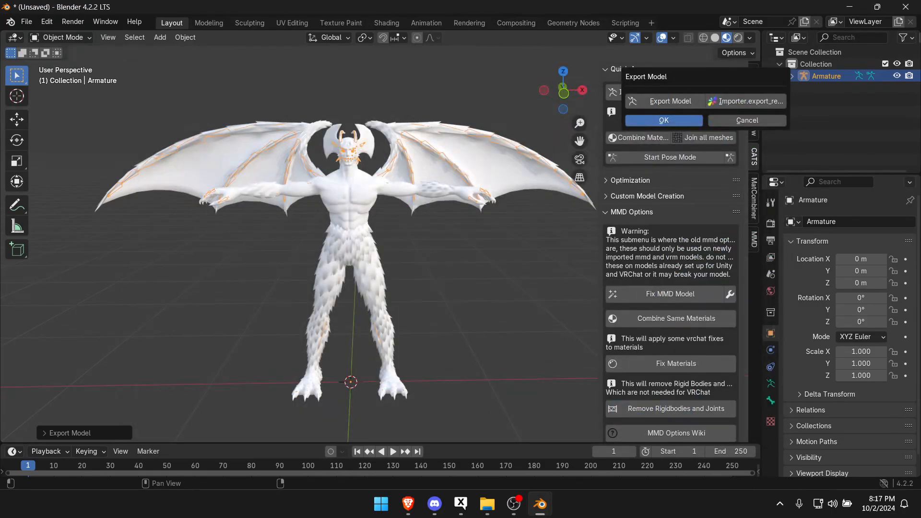
left_click(664, 120)
mouse_move(479, 216)
middle_mouse_down()
mouse_move(350, 219)
mouse_move(414, 271)
mouse_move(418, 210)
mouse_move(483, 209)
middle_mouse_up()
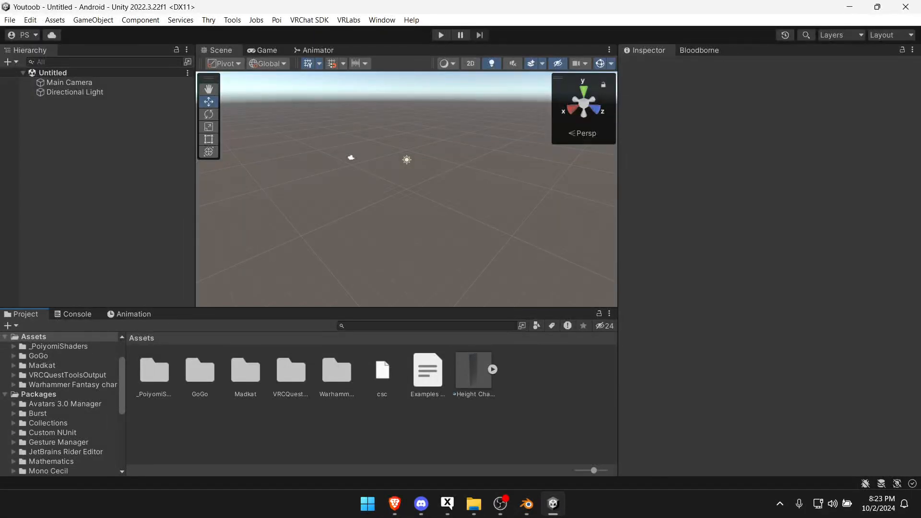
- In Unity, open the VRChat SDK control panel, check its authentication and builder pages, and return to the Inspector
left_click(309, 20)
mouse_move(348, 19)
mouse_move(309, 19)
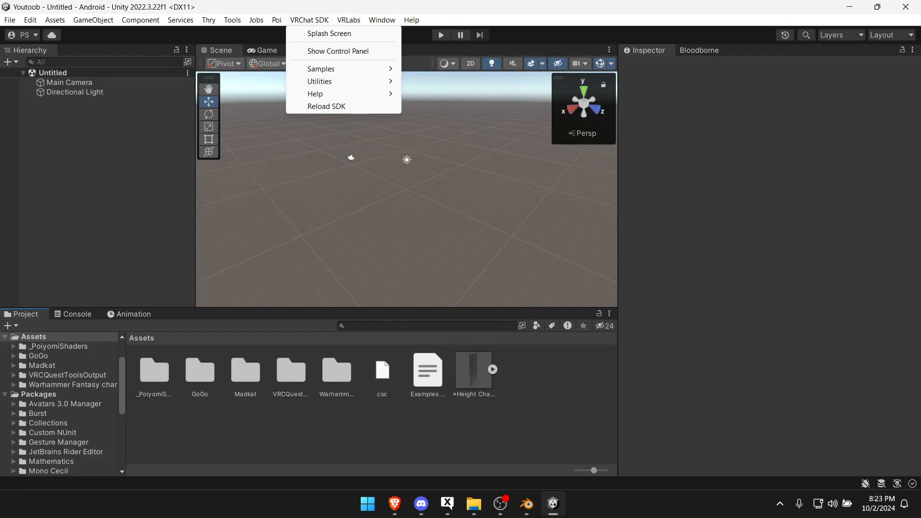
left_click(337, 51)
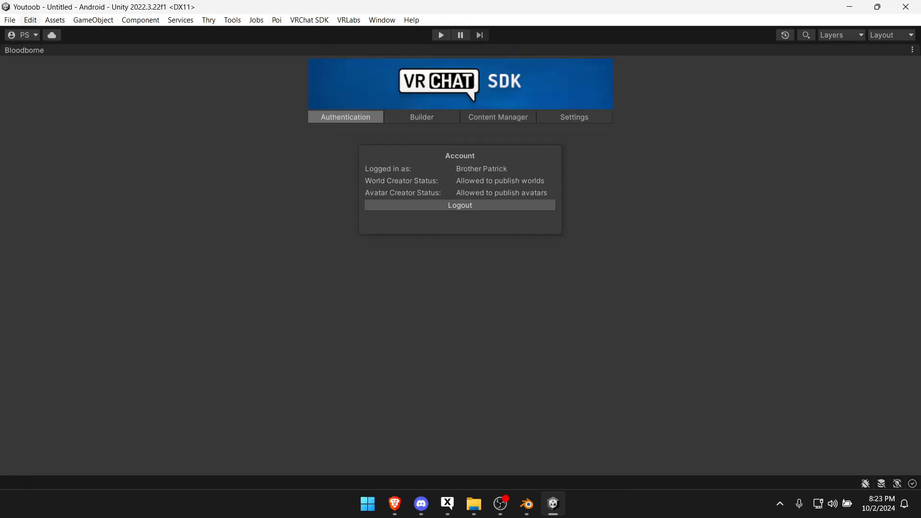
key("shift+space")
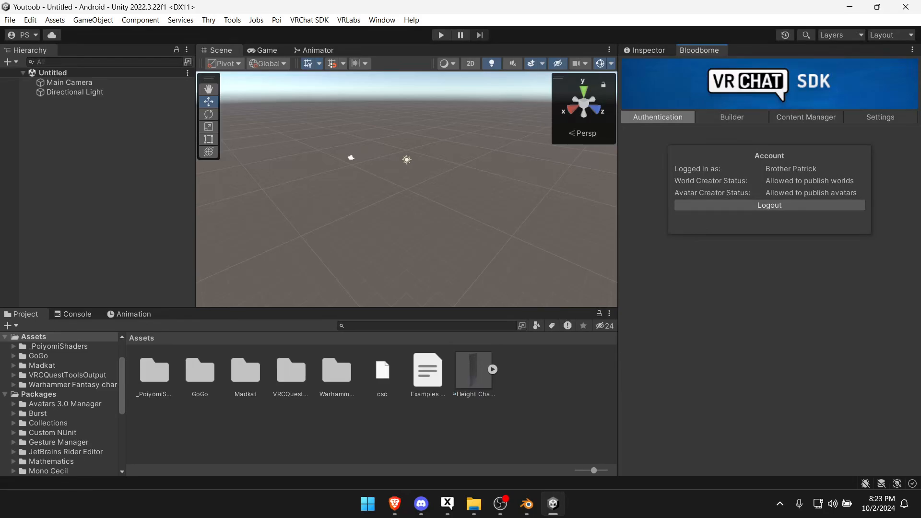
left_click(731, 117)
left_click(648, 50)
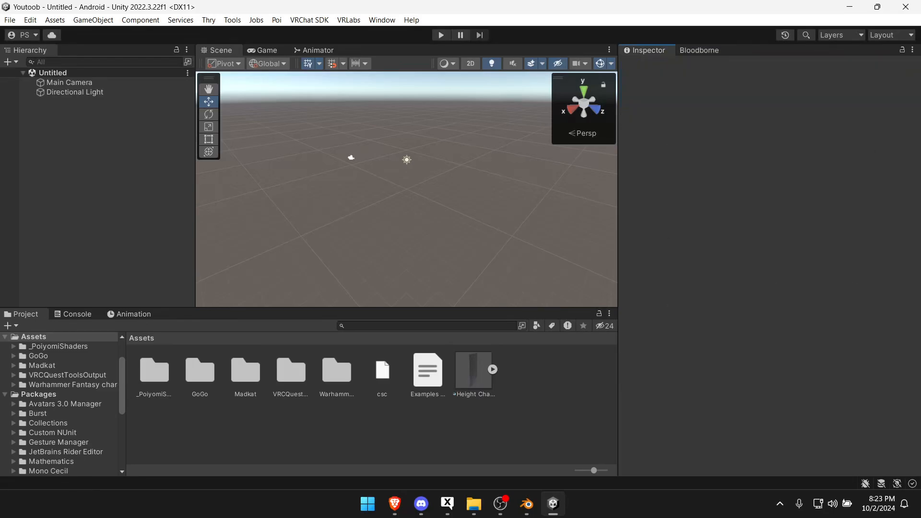
- Import the Devilman folder from Downloads into the Unity project's Assets folder
left_click(474, 504)
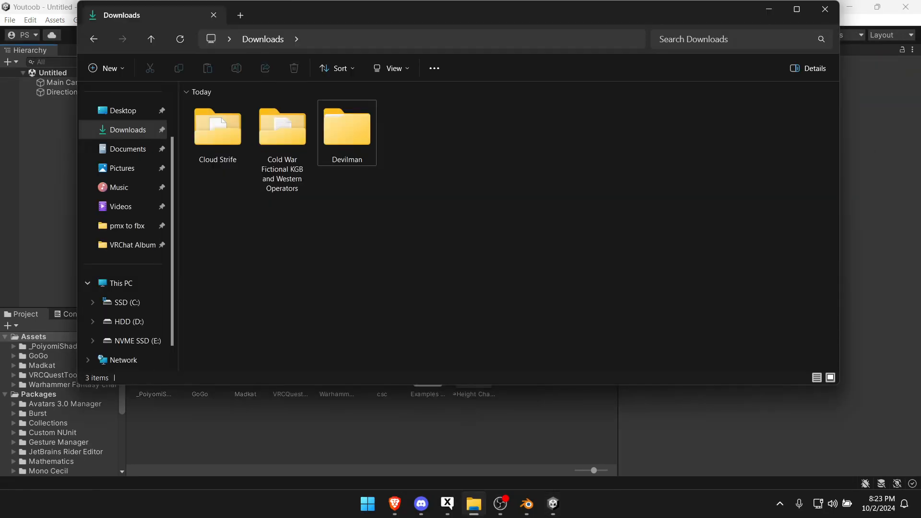
left_click_drag(347, 131, 546, 428)
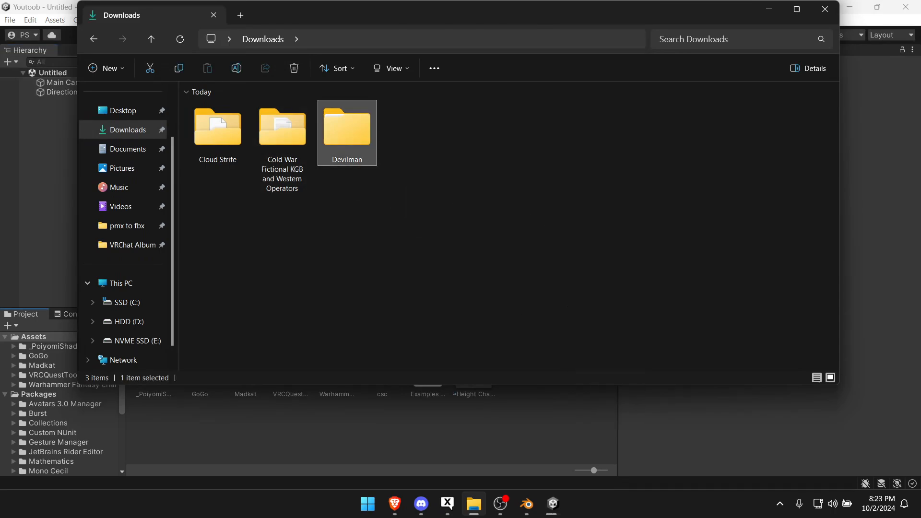
- Close the Downloads window and open the model subfolder of the Devilman folder in the Unity project
right_click(474, 504)
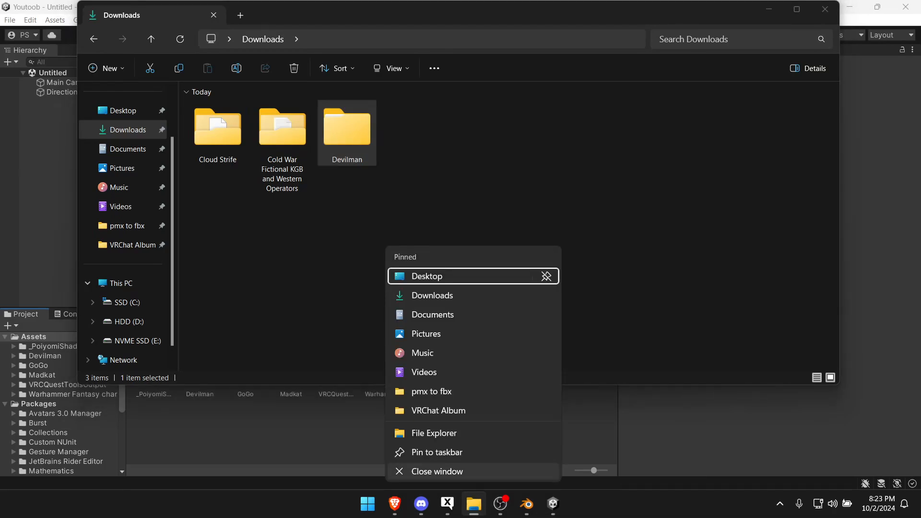
left_click(429, 471)
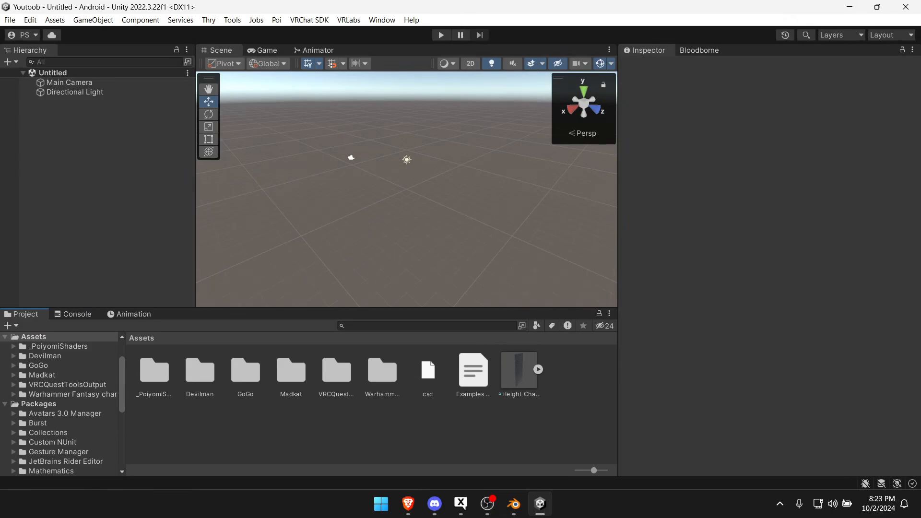
double_click(200, 372)
double_click(154, 370)
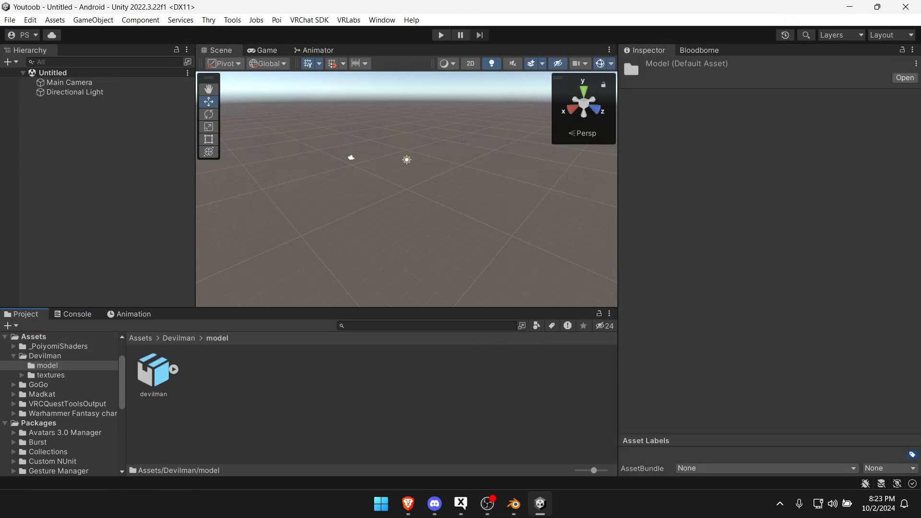
- Set the devilman model's rig animation type to Humanoid and apply the import settings
left_click(154, 370)
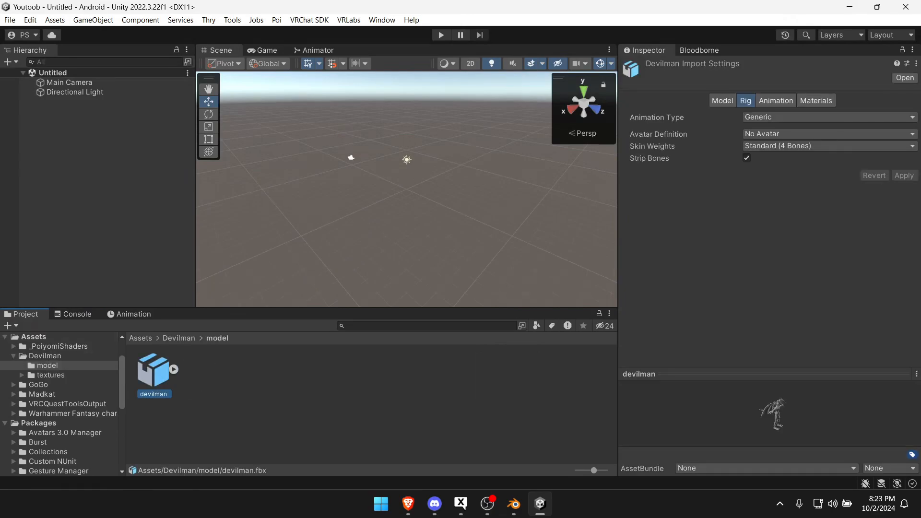
left_click(786, 117)
left_click(786, 168)
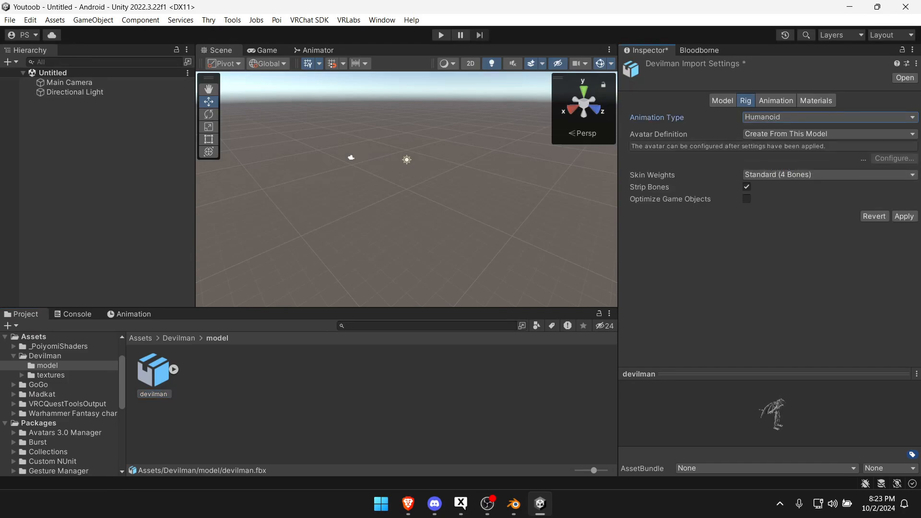
left_click(904, 217)
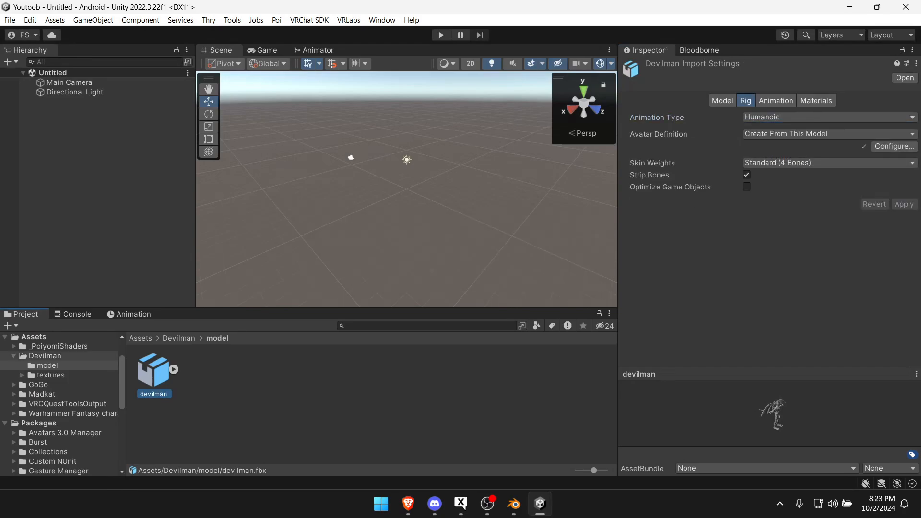
- Move the devilman model up into the Devilman folder and delete the emptied model folder
left_click_drag(154, 371, 45, 355)
left_click(179, 338)
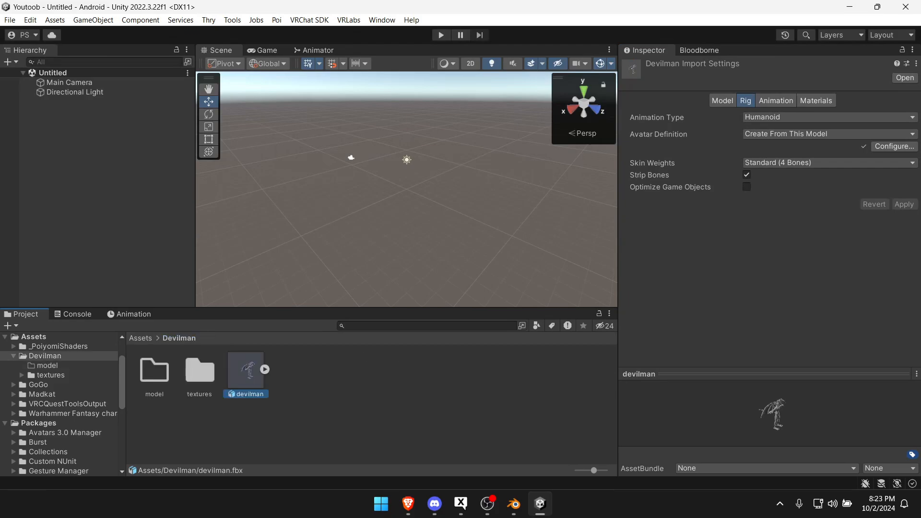
left_click(155, 371)
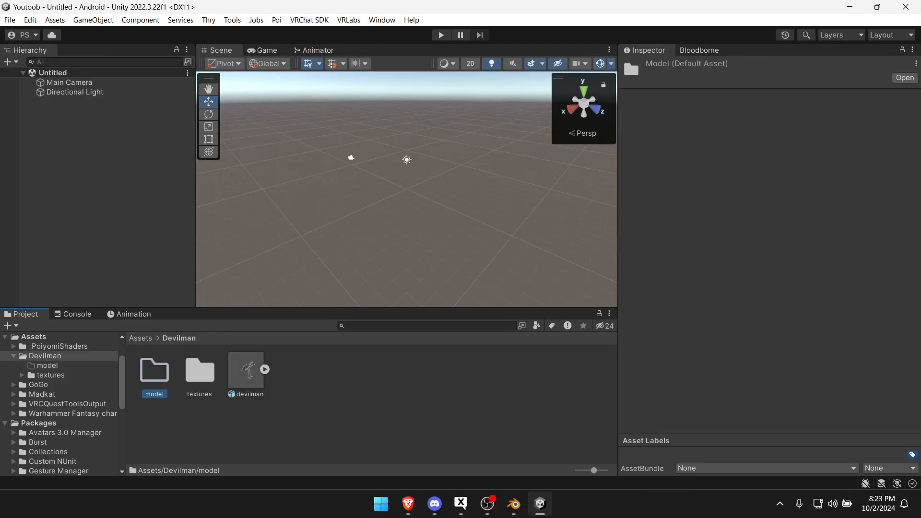
key("Delete")
key("Return")
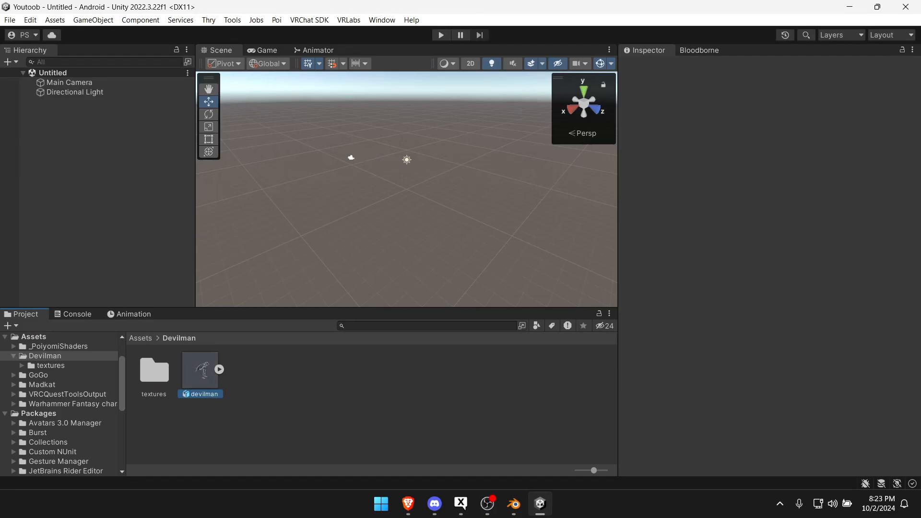
- Show the devilman model's material import settings and open the devilman_no_ao folder inside its textures folder
left_click(816, 100)
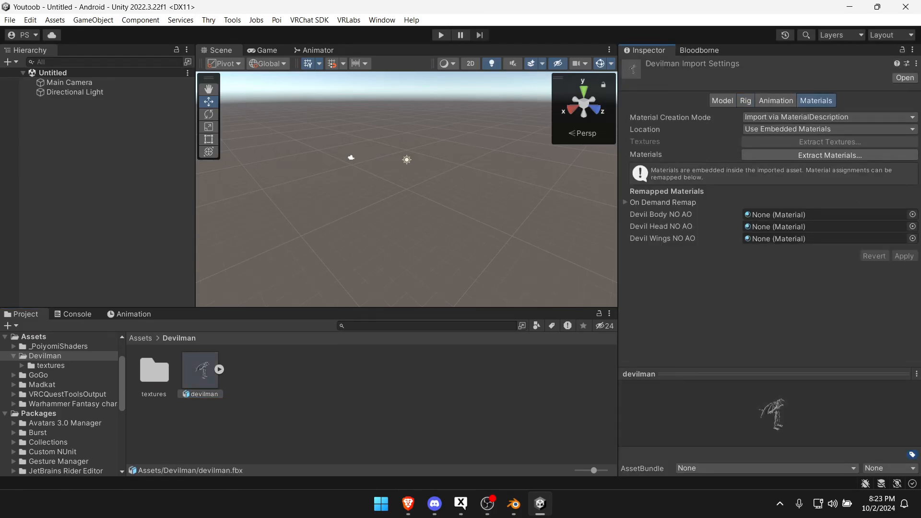
double_click(154, 371)
double_click(154, 371)
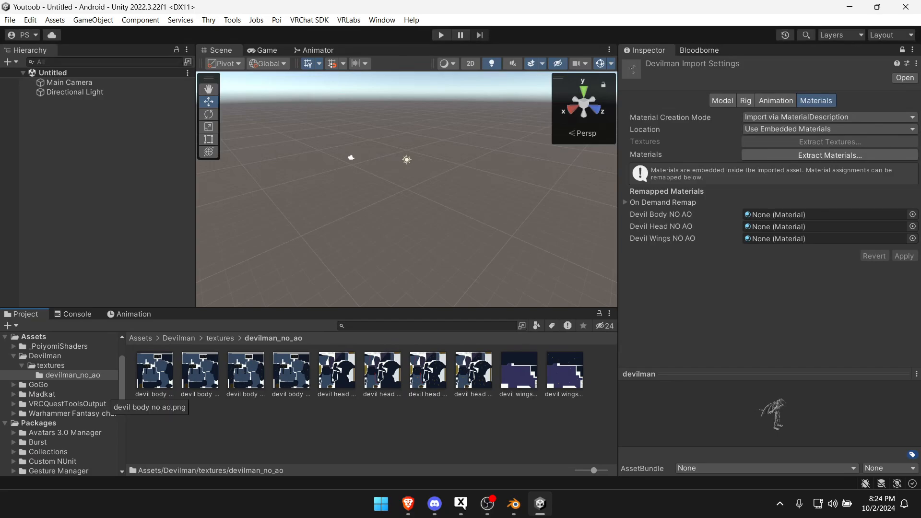
- Create a material named devil body no ao, assign it to the model's Devil Body NO AO slot and apply
right_click(137, 384)
left_click(190, 136)
key("ctrl+c")
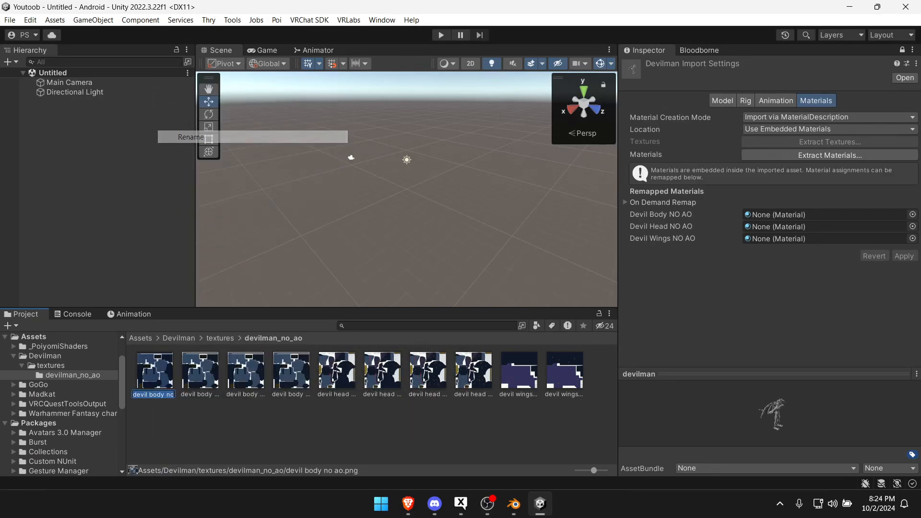
key("Escape")
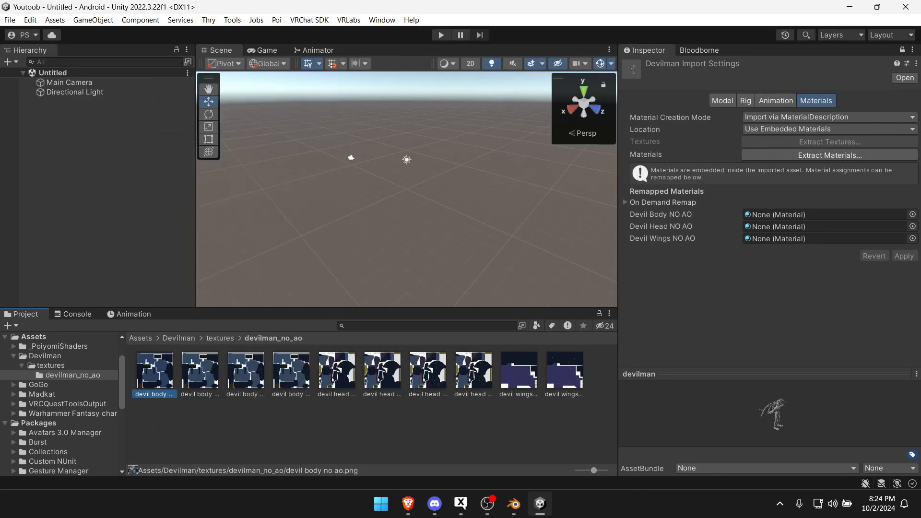
right_click(153, 378)
left_click(190, 136)
right_click(317, 428)
mouse_move(412, 27)
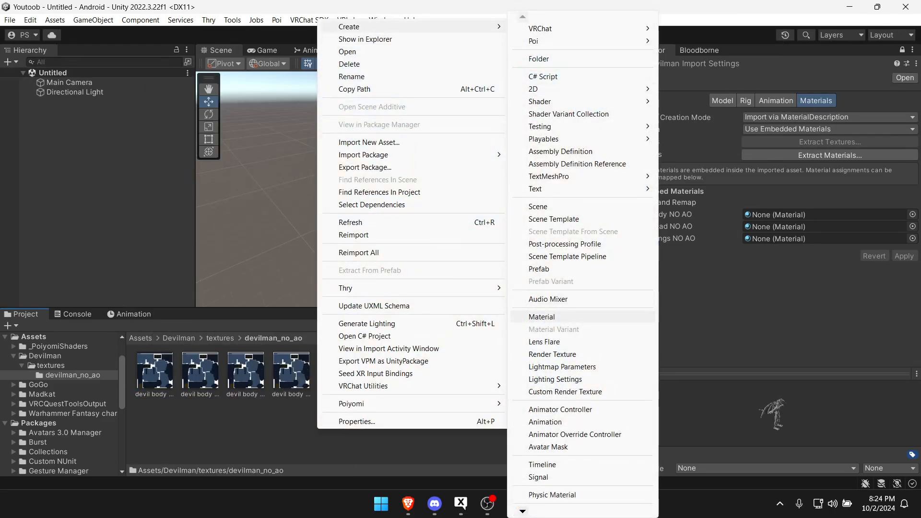
left_click(541, 316)
key("ctrl+v")
key("Return")
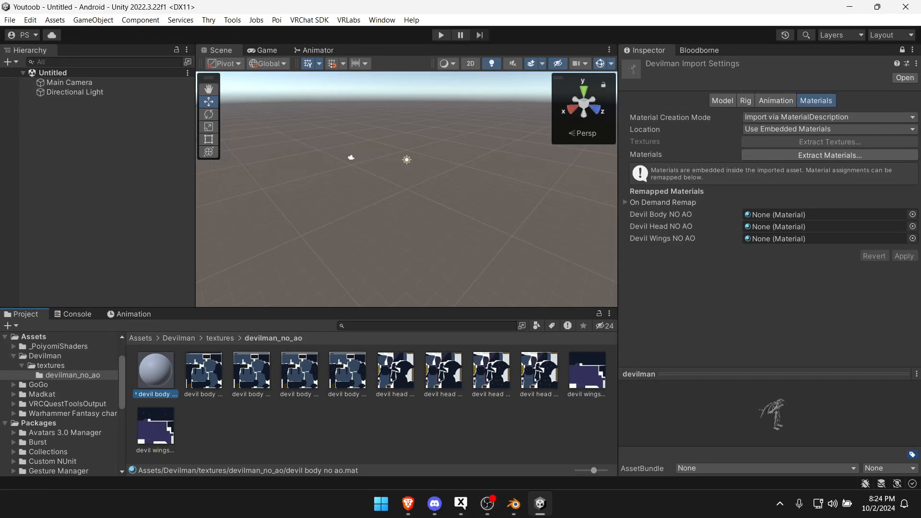
left_click_drag(155, 371, 811, 215)
left_click(903, 255)
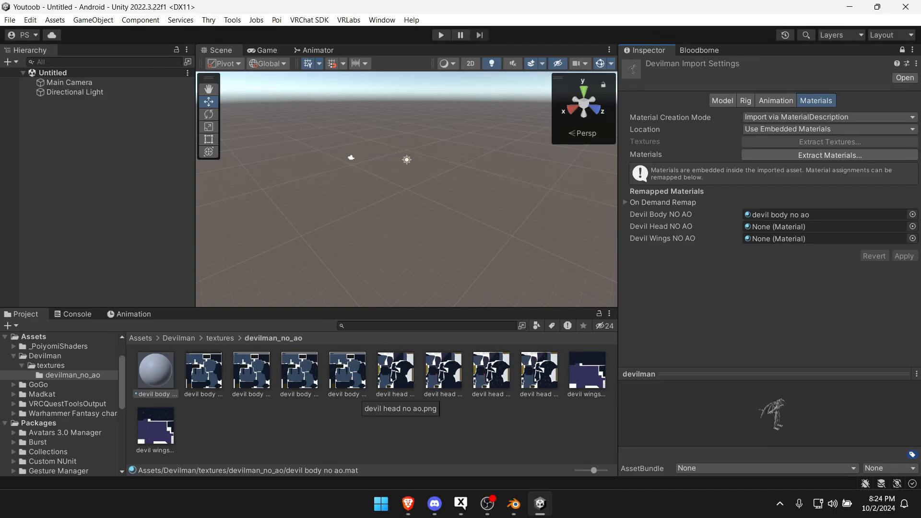
- Create a material named devil head no ao, assign it to the model's Devil Head NO AO slot and apply
right_click(395, 381)
left_click(431, 137)
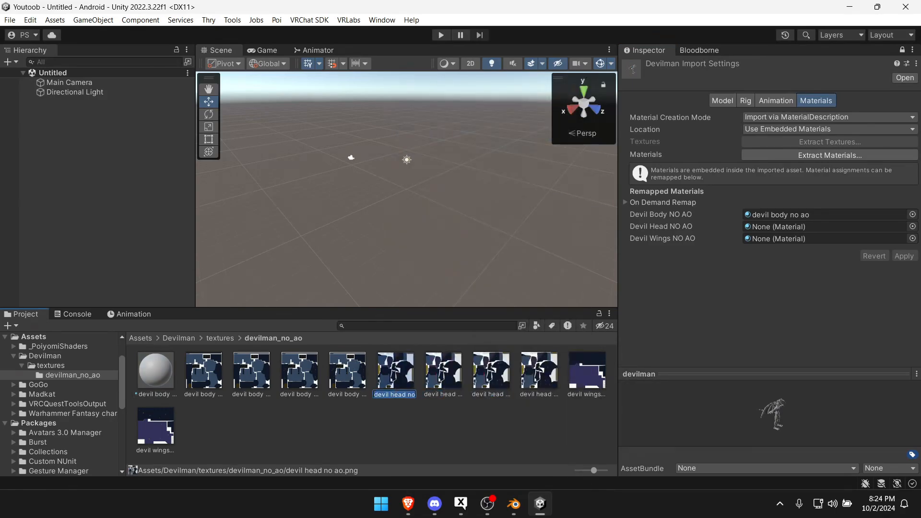
right_click(410, 425)
mouse_move(508, 22)
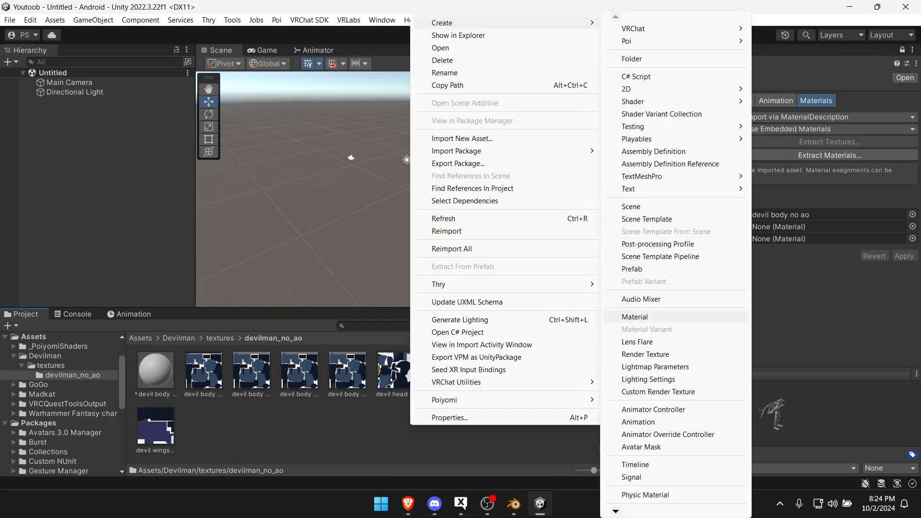
left_click(634, 316)
left_click_drag(396, 370, 819, 227)
left_click(904, 256)
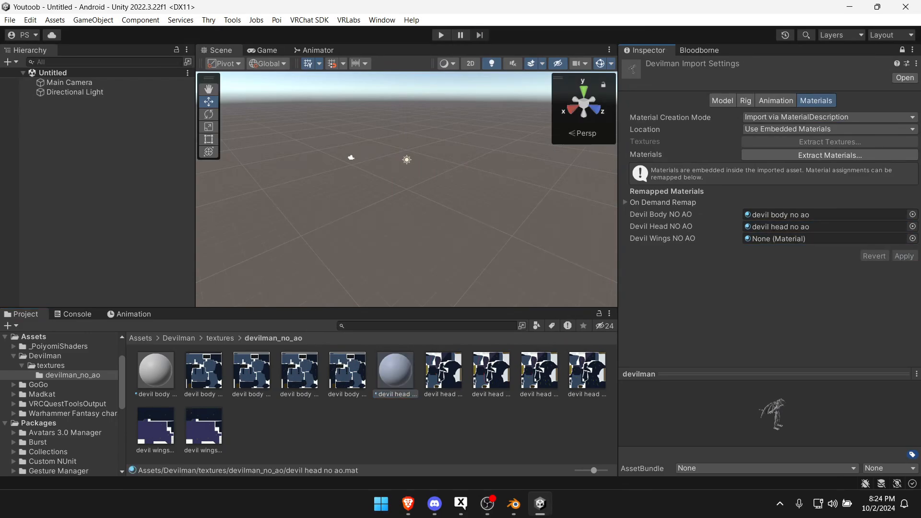
- Create a material named devil wings no ao, assign it to the model's Devil Wings NO AO slot and apply
right_click(155, 430)
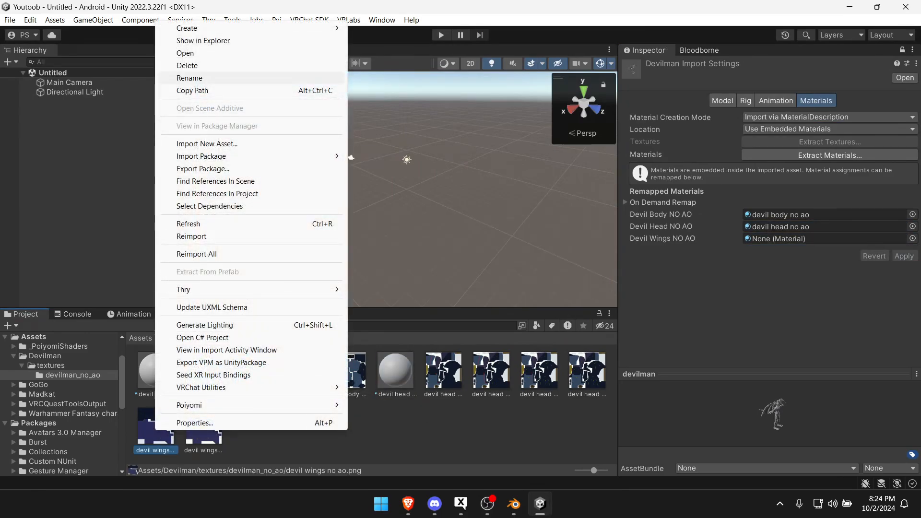
left_click(190, 78)
key("ctrl+c")
key("Return")
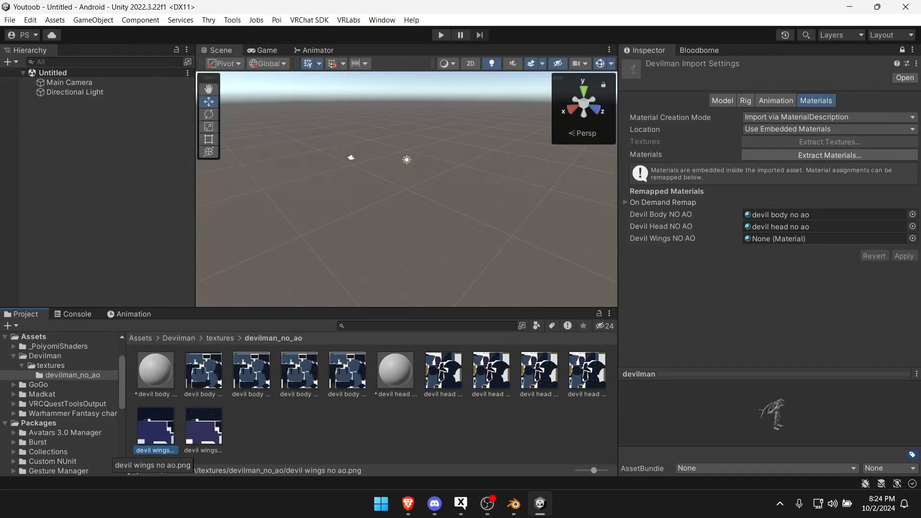
right_click(291, 437)
left_click(336, 35)
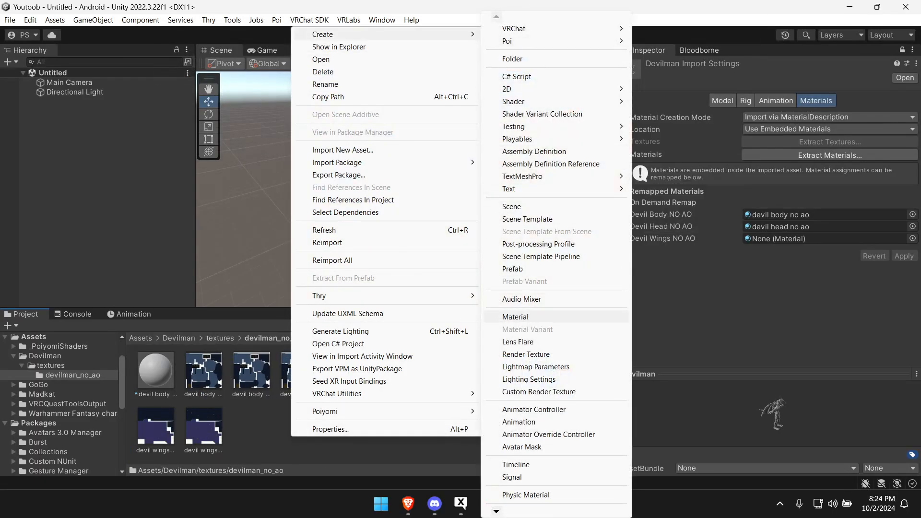
left_click(515, 317)
key("ctrl+v")
key("Return")
left_click(364, 432)
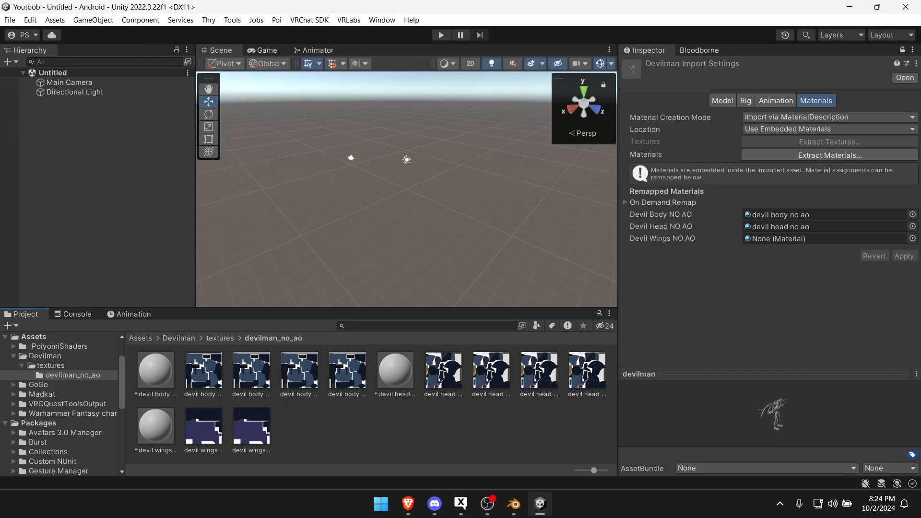
left_click_drag(156, 425, 792, 239)
left_click(903, 256)
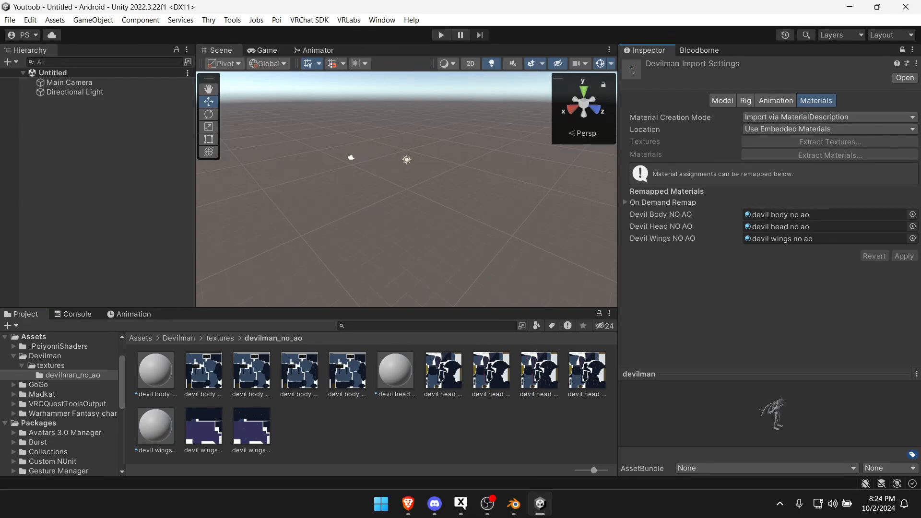
- Unlock the Inspector and give the new body, head and wings materials their matching no-AO textures
left_click(901, 50)
left_click(384, 426)
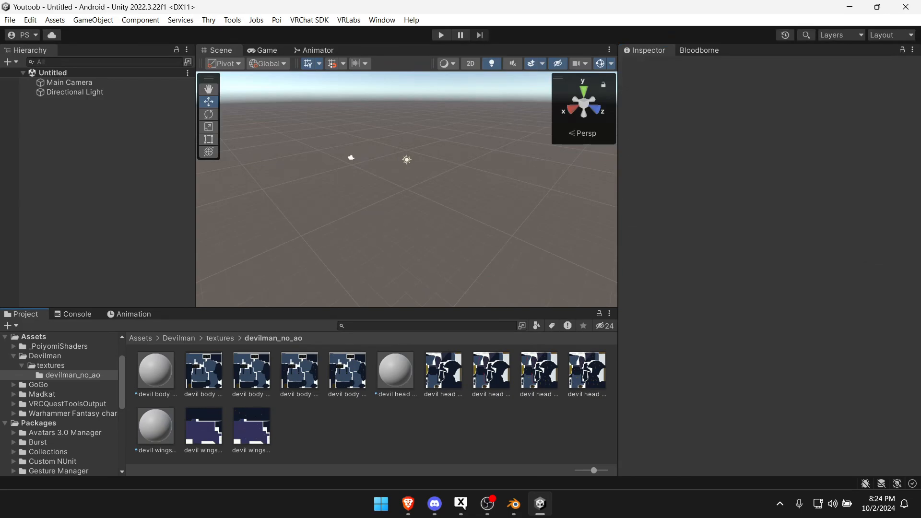
left_click(155, 370)
left_click_drag(203, 370, 643, 122)
left_click(395, 370)
left_click_drag(443, 370, 643, 121)
left_click(156, 426)
left_click_drag(204, 426, 643, 121)
left_click(365, 426)
- Place the devilman model from the Devilman folder into the scene hierarchy and view its face up close
left_click(178, 338)
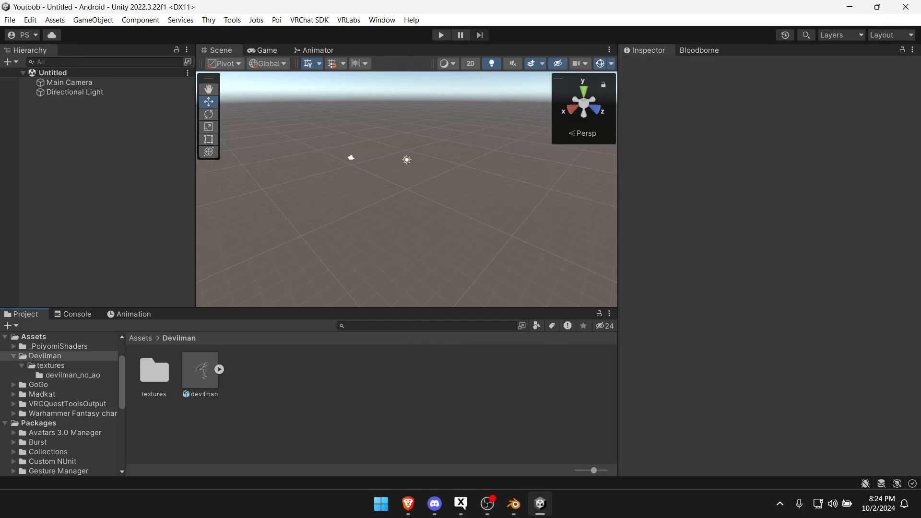
left_click_drag(200, 371, 96, 167)
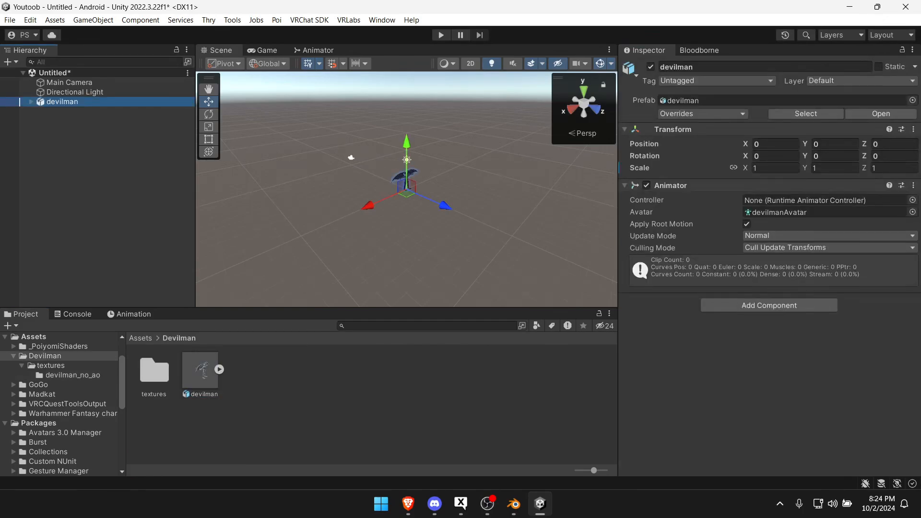
key("w")
right_click_drag(406, 189, 316, 157)
key("w")
key("d")
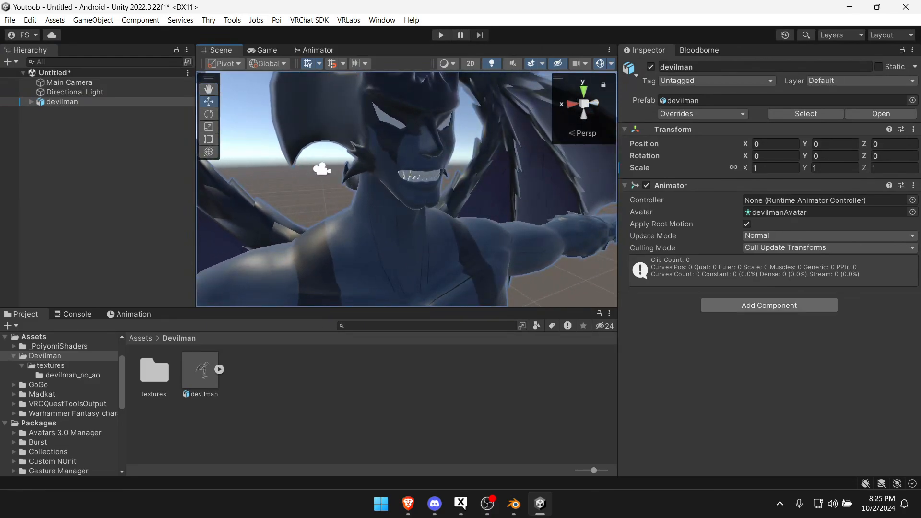
- Add a VRC Avatar Descriptor component to the devilman object
left_click(769, 305)
type("vrc ava")
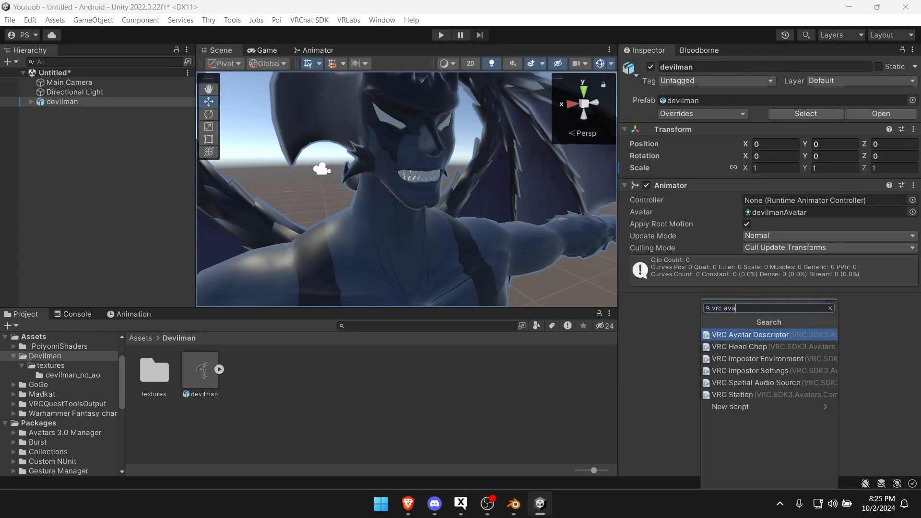
key("Return")
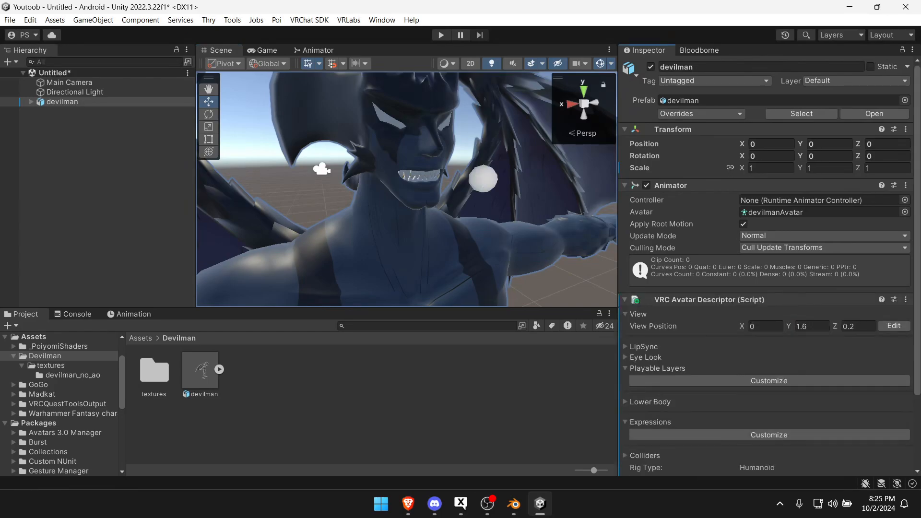
- Move the avatar's view position between the eyes, at about Y 1.655 and Z 0.109
right_click_drag(374, 192, 521, 222)
key("a")
left_click_drag(514, 209, 424, 155)
left_click(893, 325)
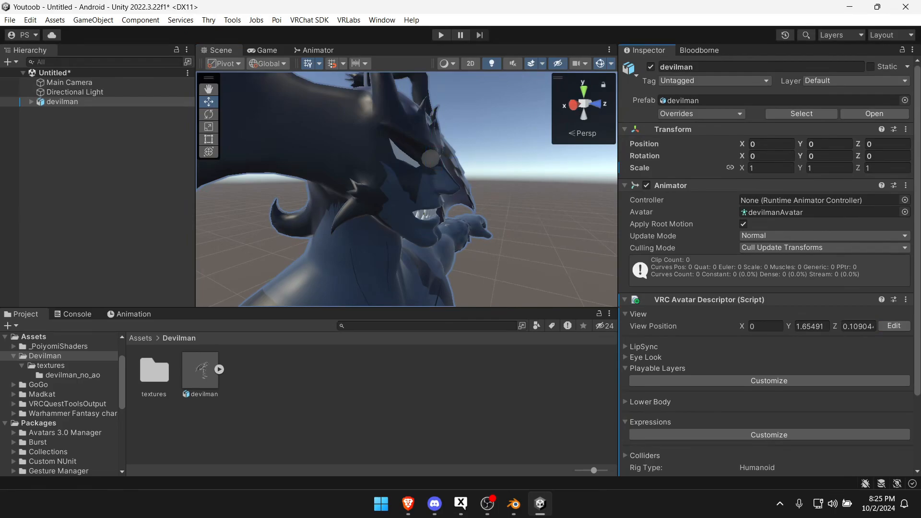
- Try auto-detecting the avatar's LipSync mode, then return the mode to Default and collapse the section
scroll(767, 299, "down", 3)
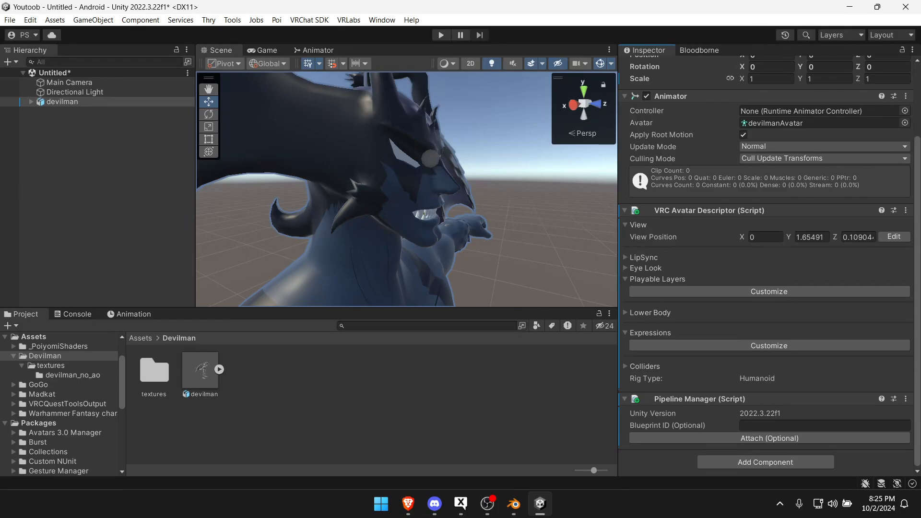
left_click(643, 257)
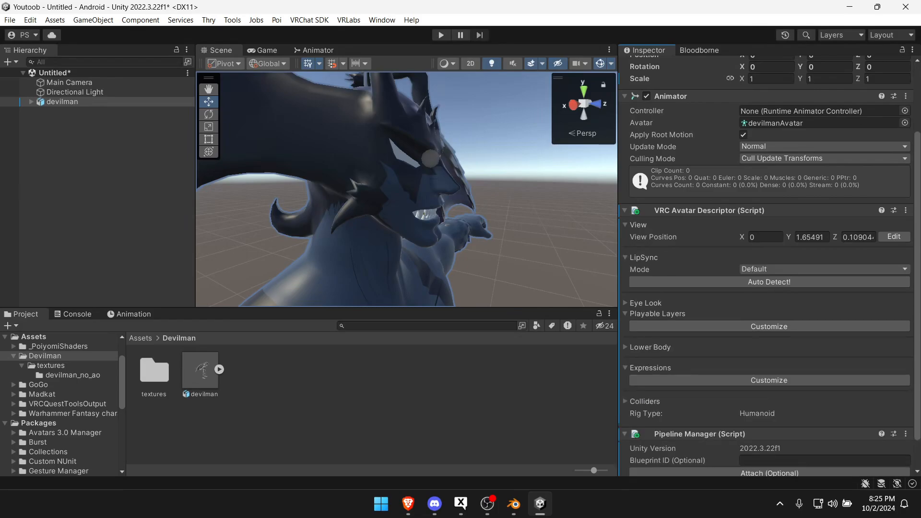
left_click(769, 282)
left_click(815, 269)
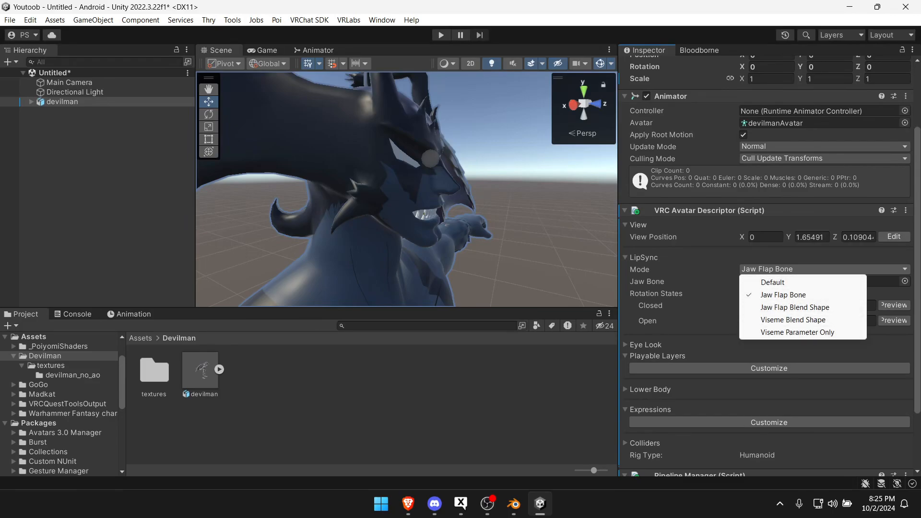
left_click(643, 257)
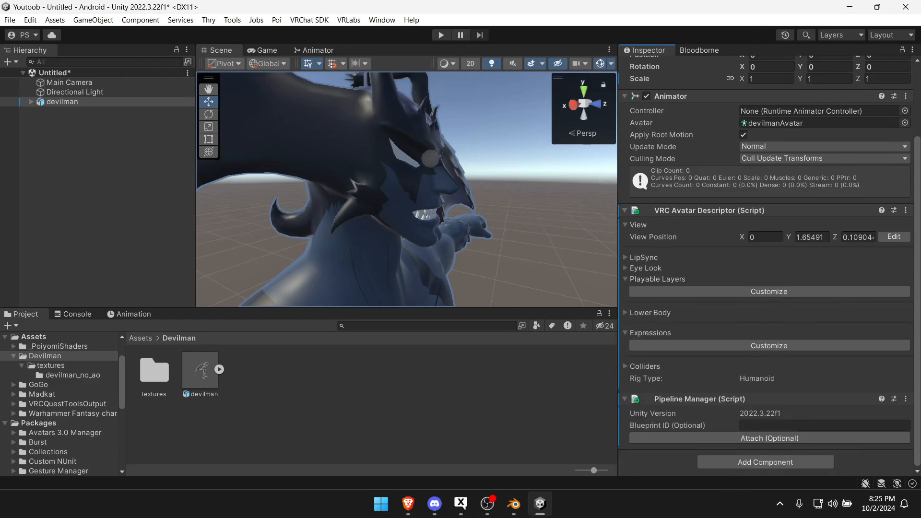
left_click(642, 258)
left_click(824, 269)
left_click(773, 282)
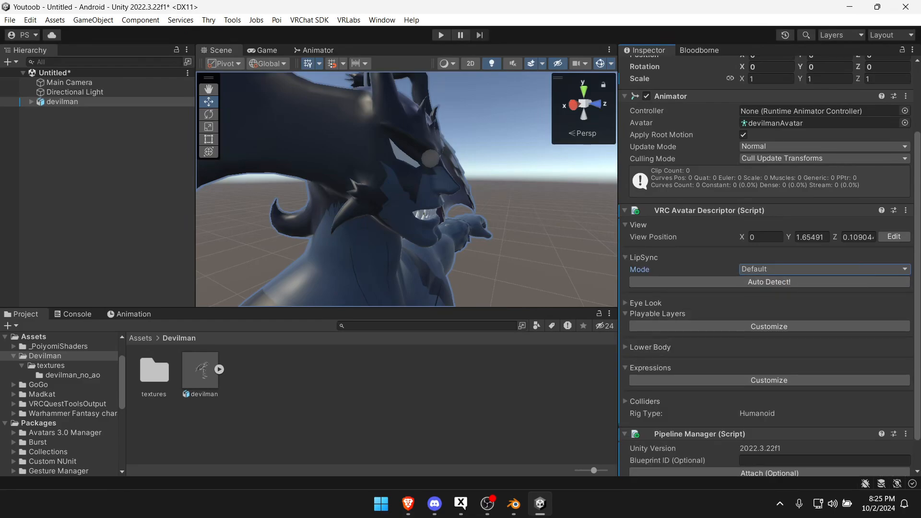
left_click(642, 258)
- Try enabling Eye Look on the avatar descriptor, browse for the left eye bone, and disable Eye Look again
left_click(646, 268)
left_click(769, 280)
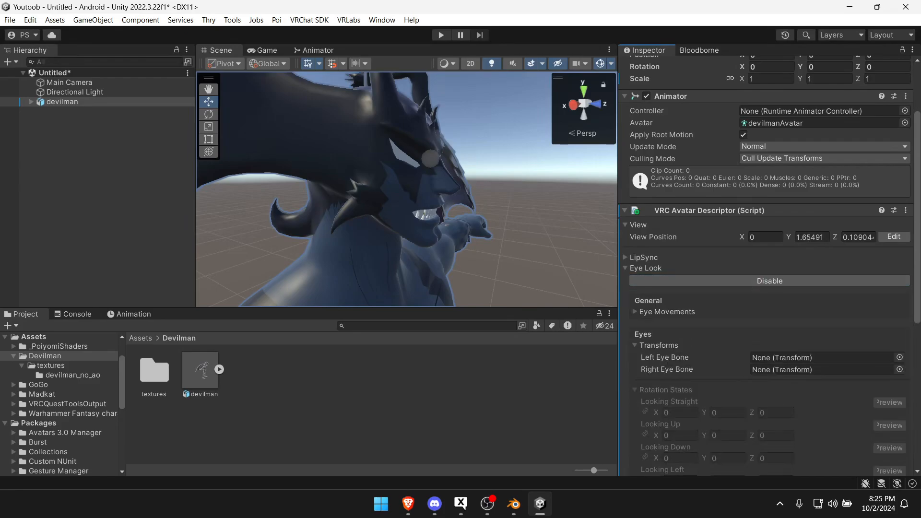
left_click(898, 357)
left_click(909, 103)
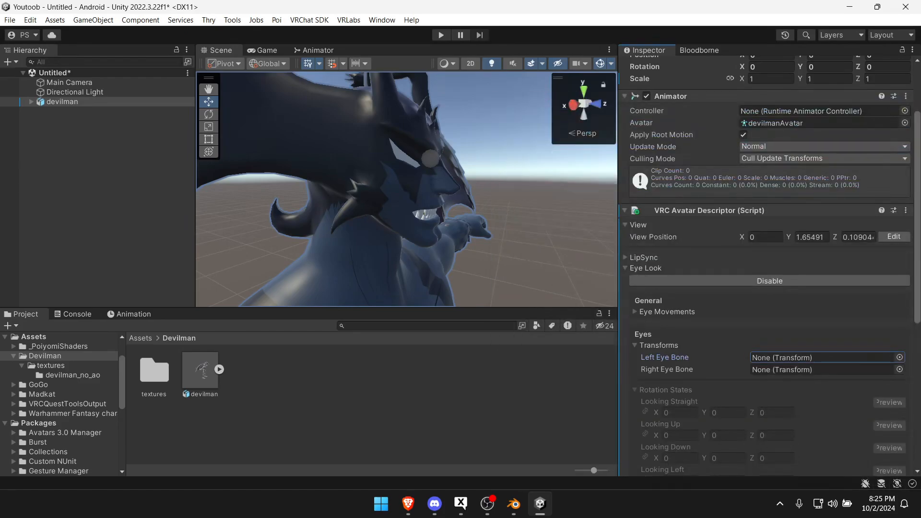
scroll(826, 367, "down", 6)
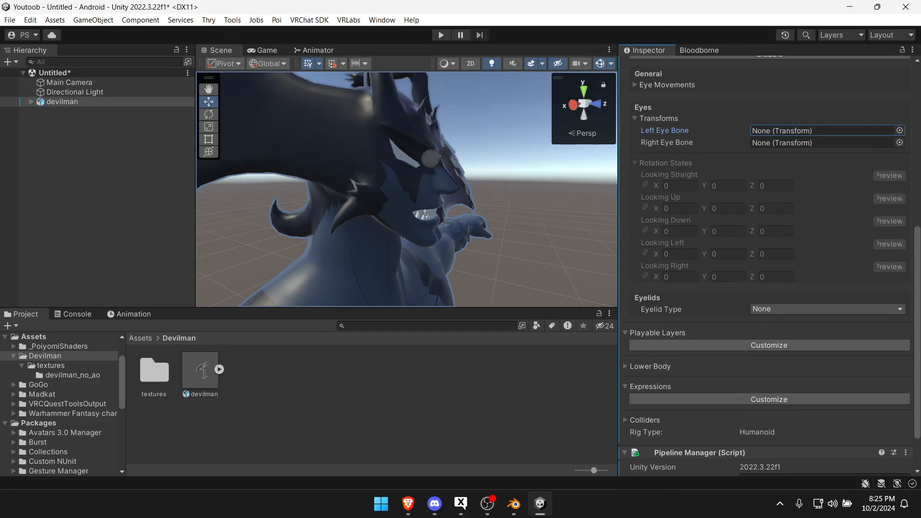
scroll(768, 264, "up", 3)
left_click(769, 151)
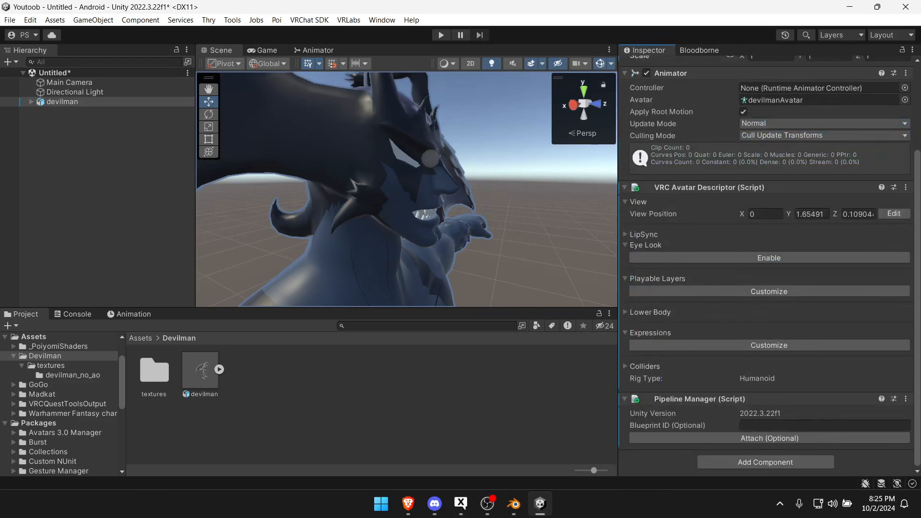
left_click(644, 245)
scroll(767, 215, "up", 3)
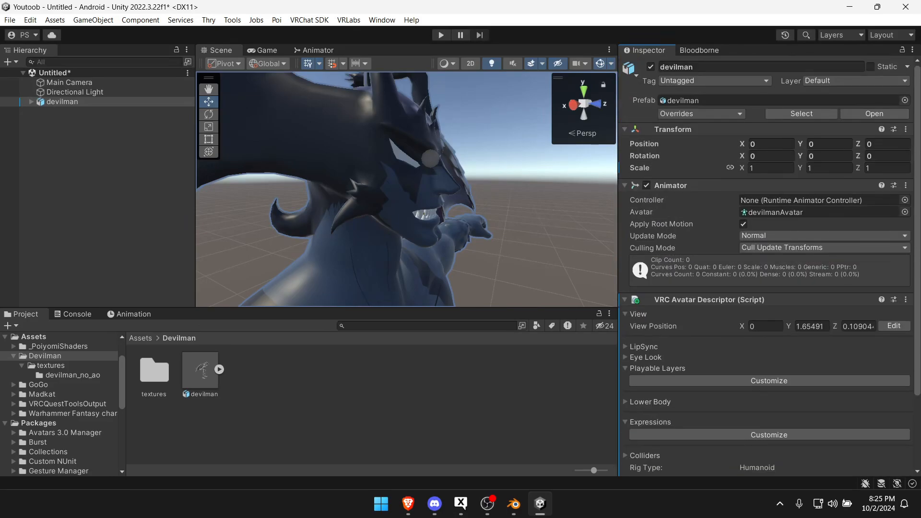
left_click(62, 101)
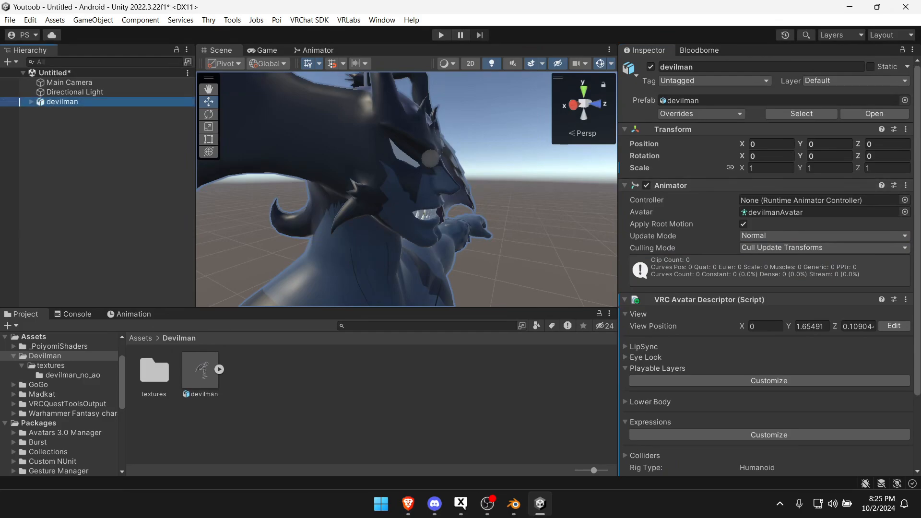
mouse_move(408, 504)
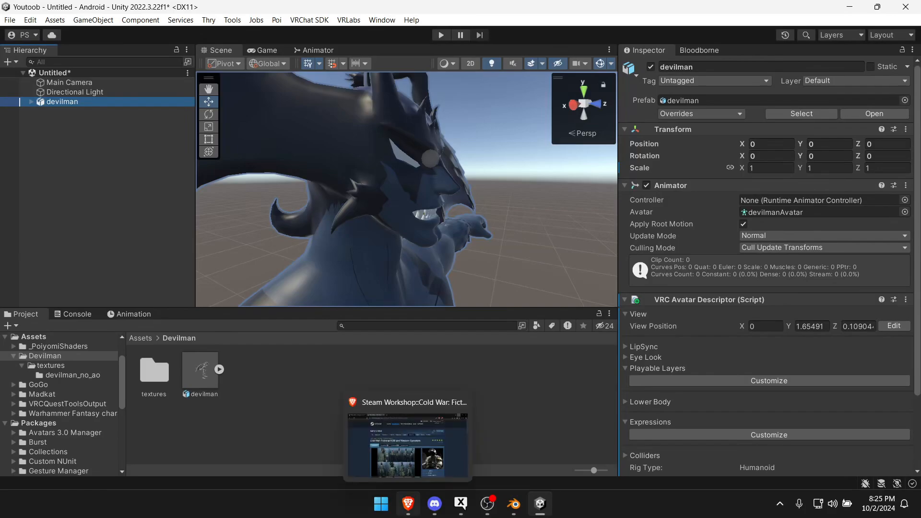
left_click(408, 504)
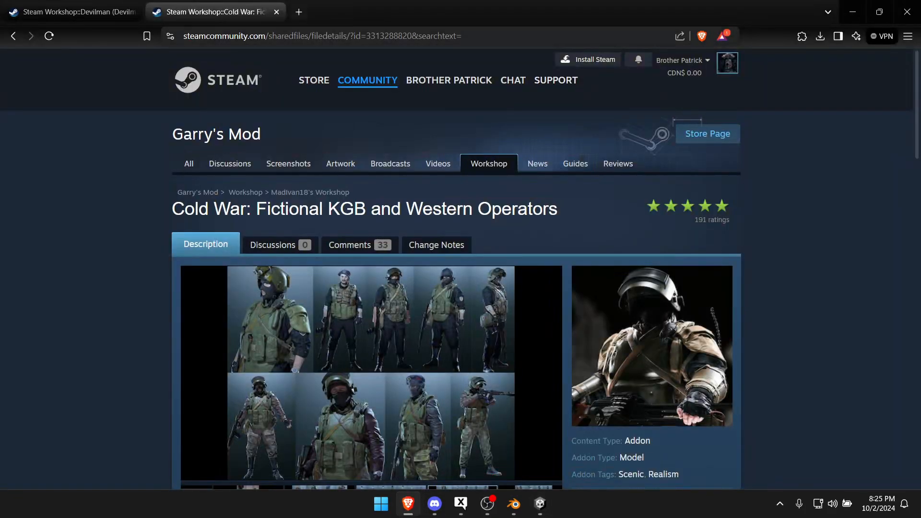
left_click(852, 12)
- Open the devilman_no_ao folder inside the Devilman textures folder
double_click(154, 371)
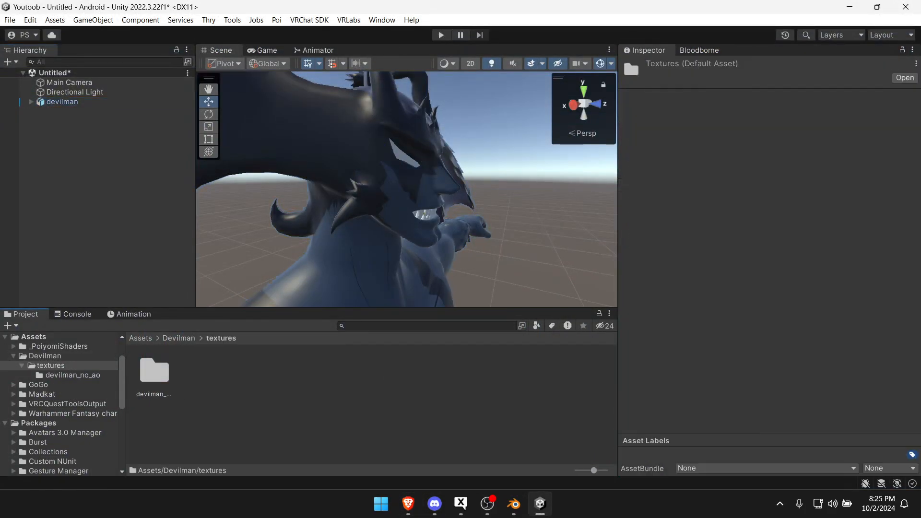
double_click(154, 370)
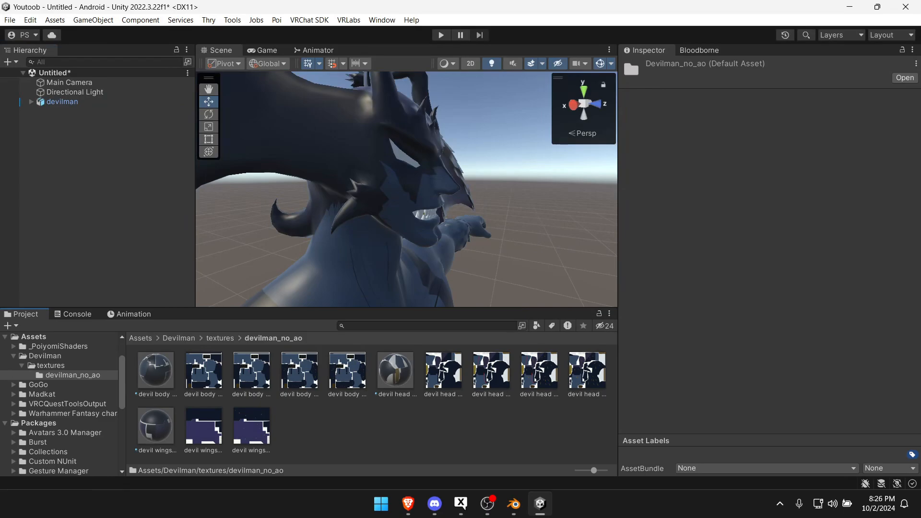
- Switch the body, head and wings materials together to the Poiyomi Toon shader
left_click(155, 371)
left_click(395, 371, "ctrl")
left_click(155, 424, "ctrl")
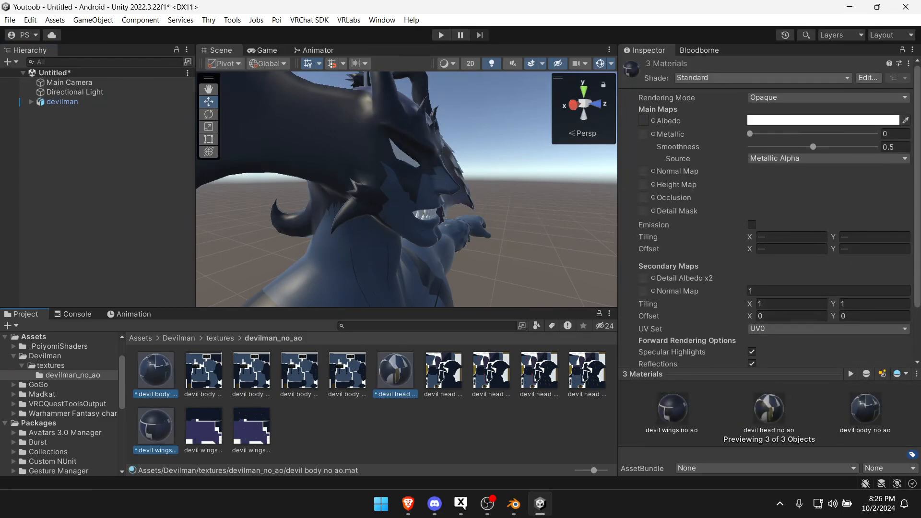
left_click(762, 78)
left_click(719, 117)
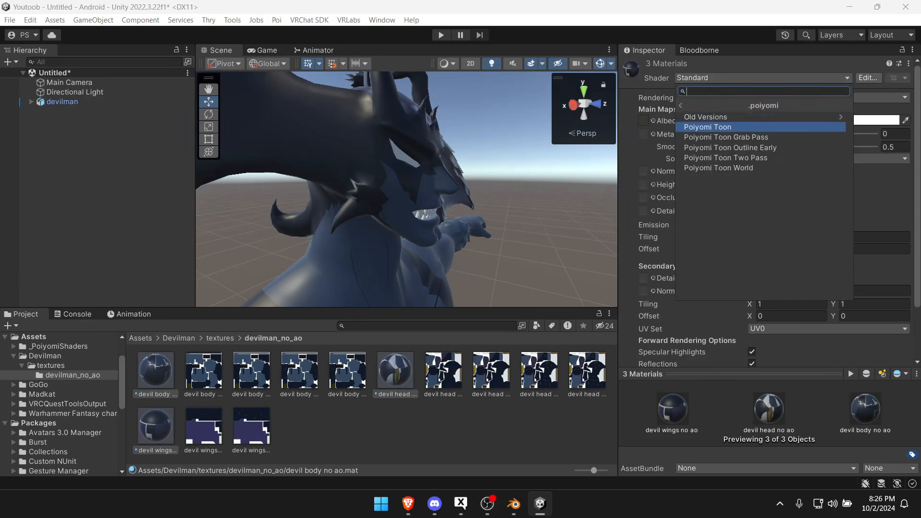
left_click(707, 127)
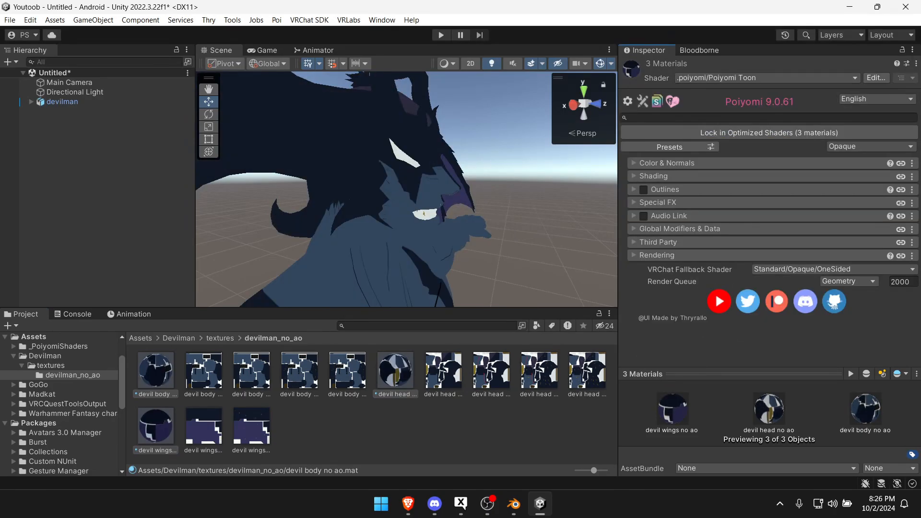
- Set Cull to Off in the rendering settings of the three materials and view the full avatar
left_click(657, 255)
left_click(828, 273)
left_click(783, 285)
right_click_drag(432, 192, 369, 240)
key("s")
key("d")
key("w")
- Open the humanoid avatar configuration from the rig import settings of the devilman model
left_click(178, 338)
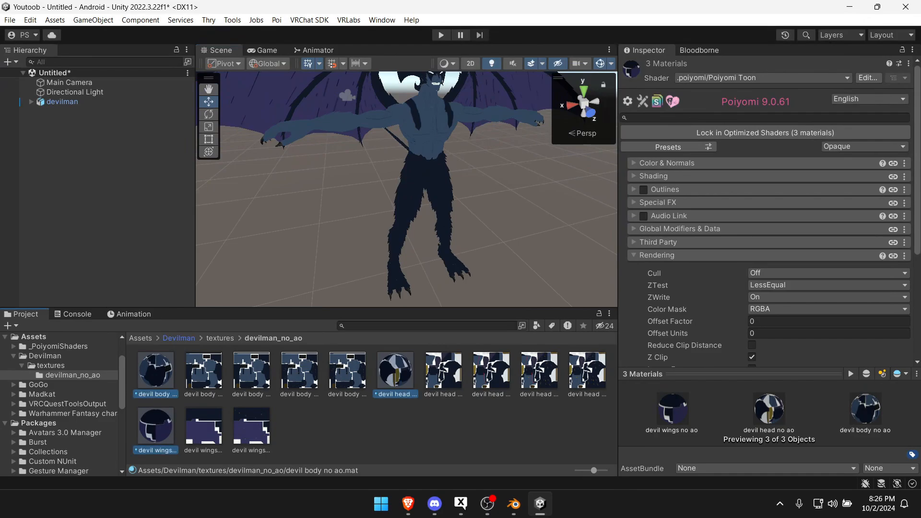
left_click(268, 384)
left_click(200, 371)
right_click_drag(412, 216, 414, 177)
left_click(776, 100)
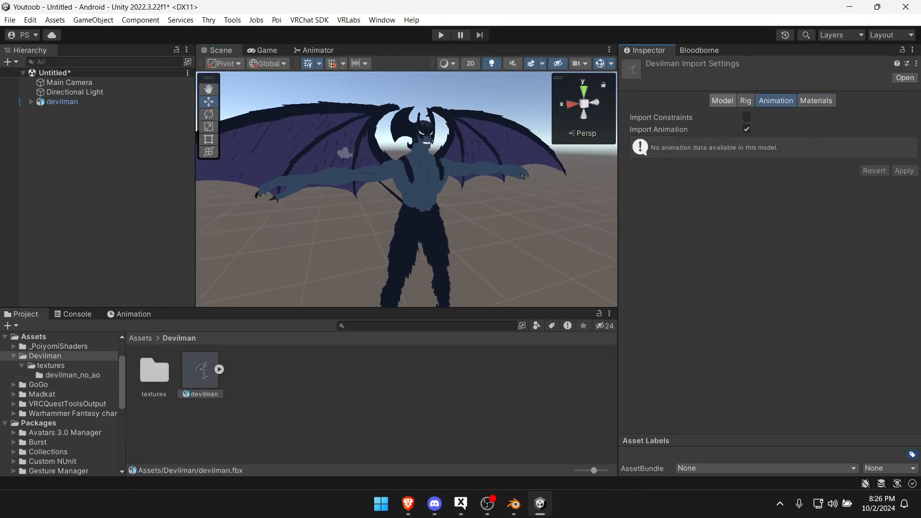
left_click(745, 100)
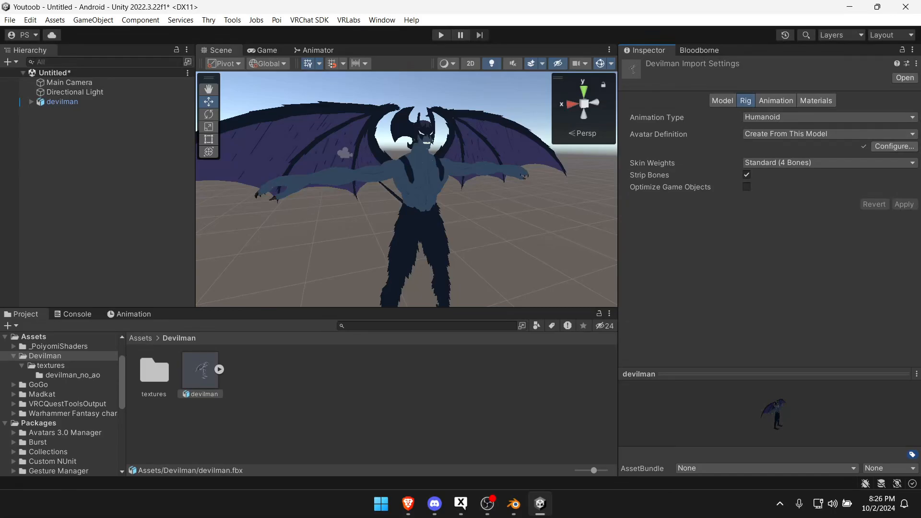
left_click(894, 146)
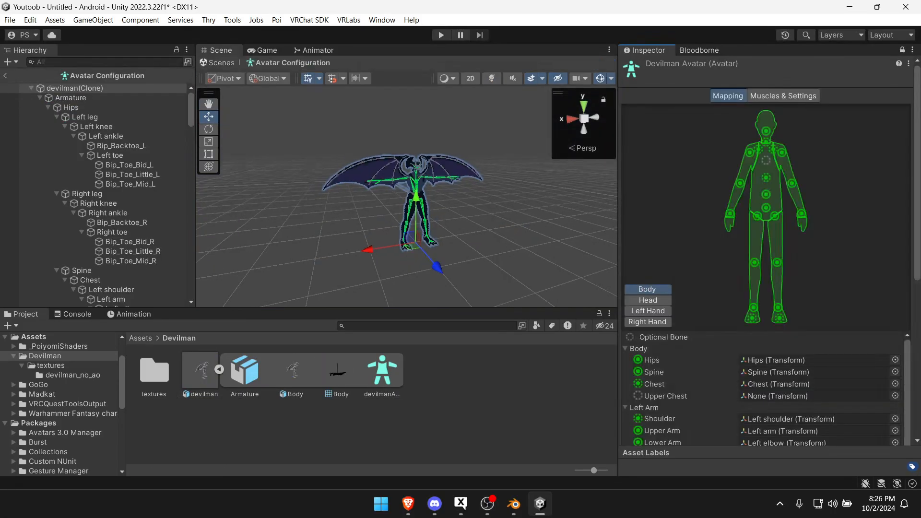
- Review the body bone mapping and search the Spine slot's available transforms for chest without reassigning the bone
scroll(816, 261, "down", 4)
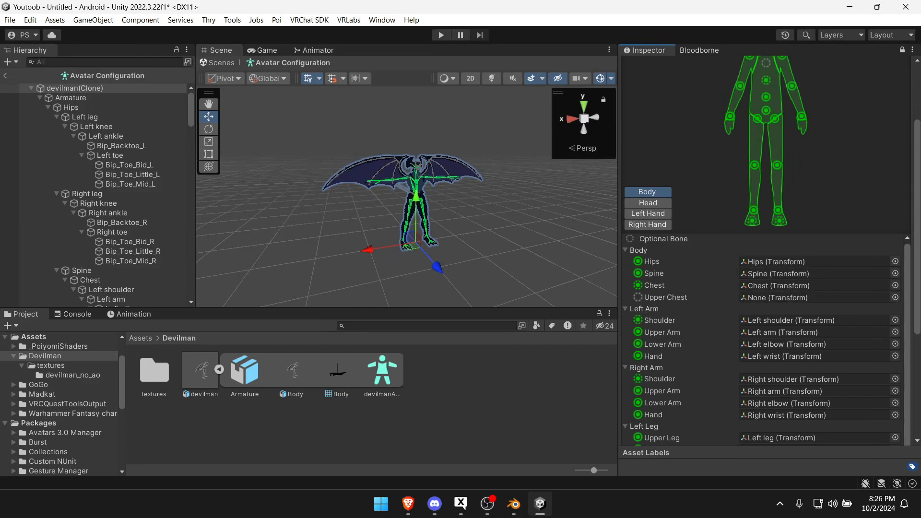
left_click(895, 273)
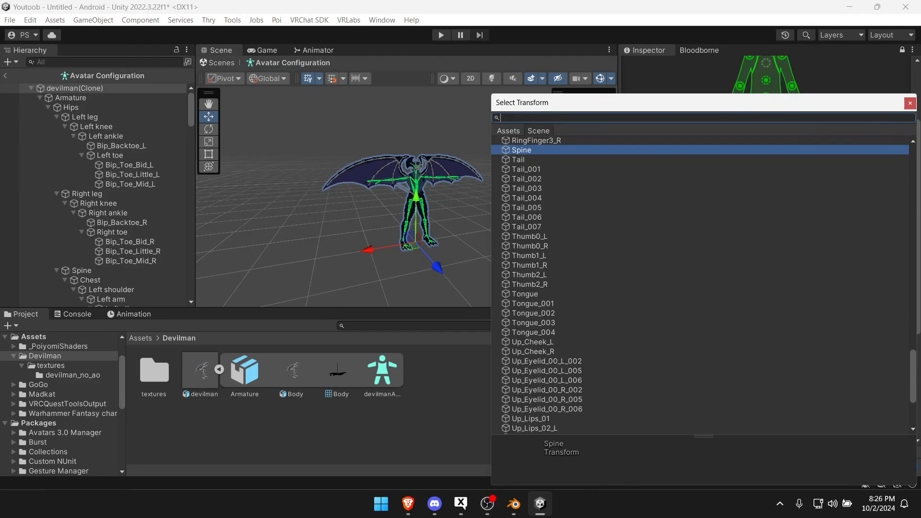
type("chest")
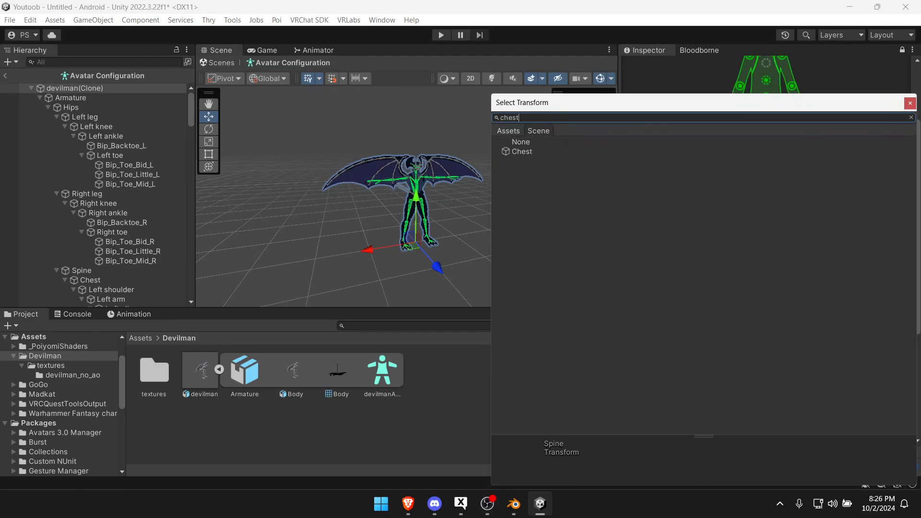
left_click(910, 103)
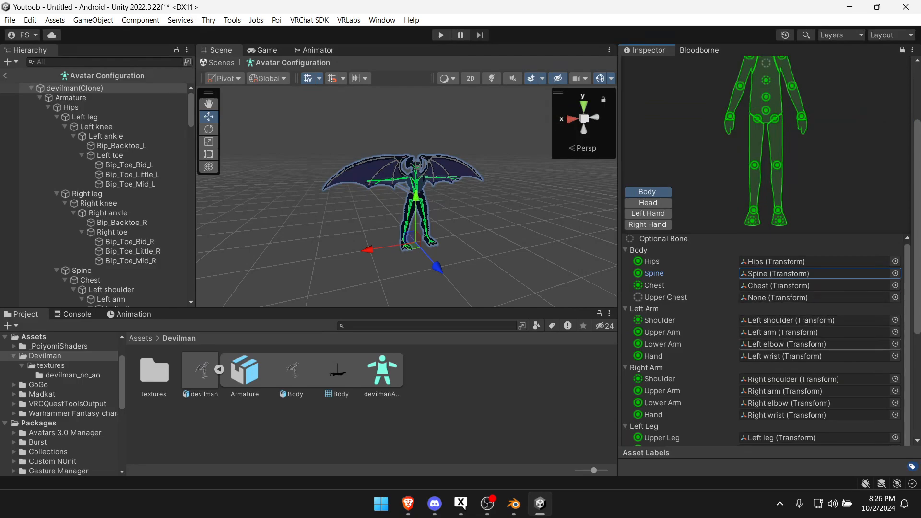
scroll(768, 249, "down", 3)
scroll(647, 182, "up", 2)
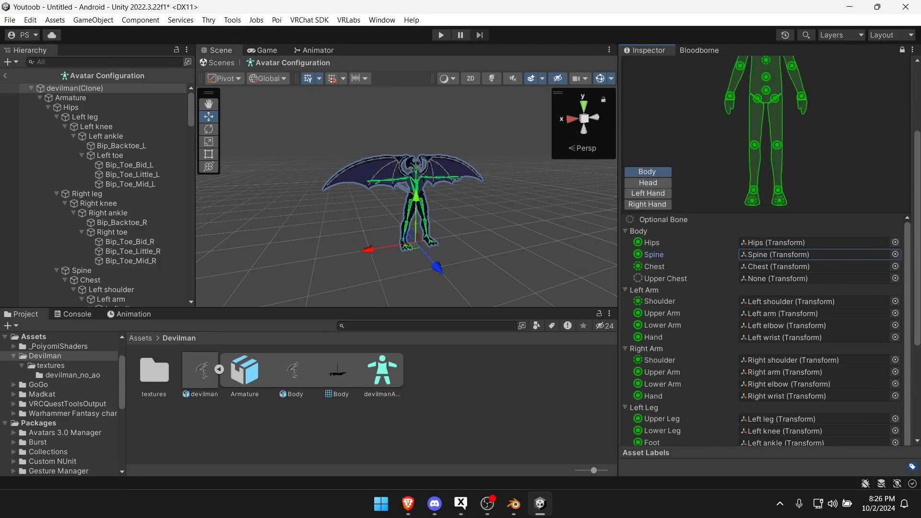
- Set the Jaw bone to None in the head mapping and apply the change
left_click(648, 182)
left_click(903, 290)
scroll(700, 288, "up", 10)
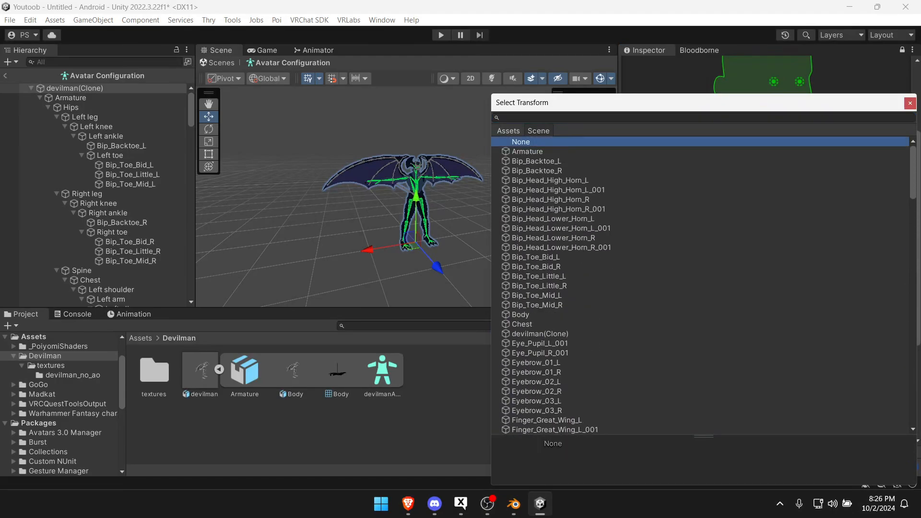
double_click(521, 142)
scroll(767, 240, "down", 6)
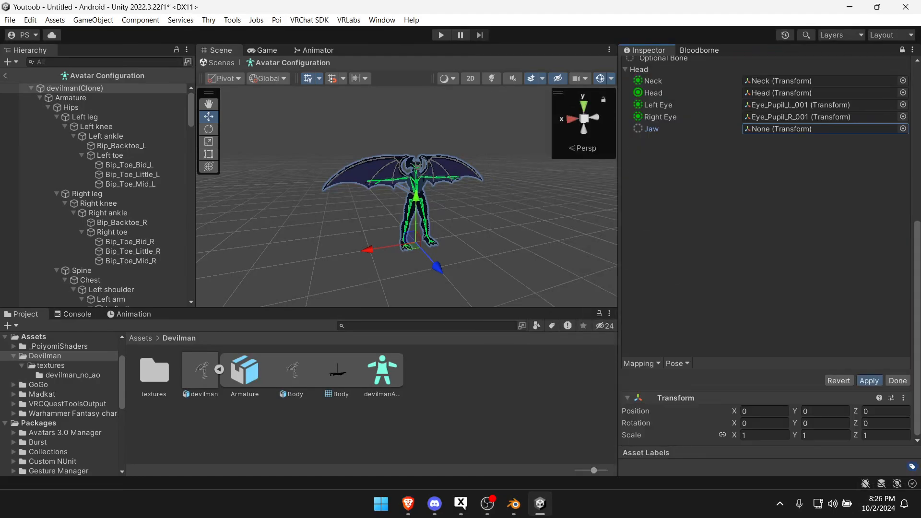
scroll(767, 240, "up", 8)
- Check the left-hand finger bones against the mapping and model, then finish the avatar configuration
left_click(648, 258)
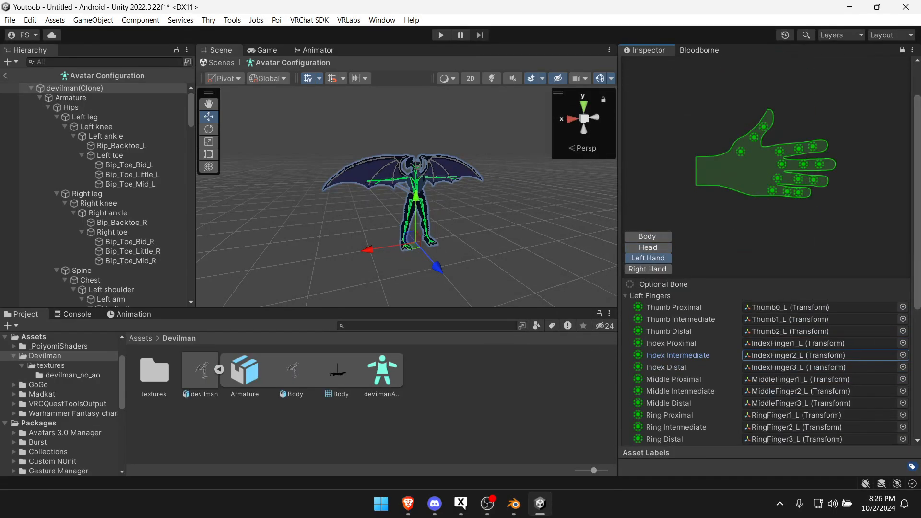
key("w")
right_click_drag(407, 197, 379, 189)
key("d")
scroll(787, 191, "down", 6)
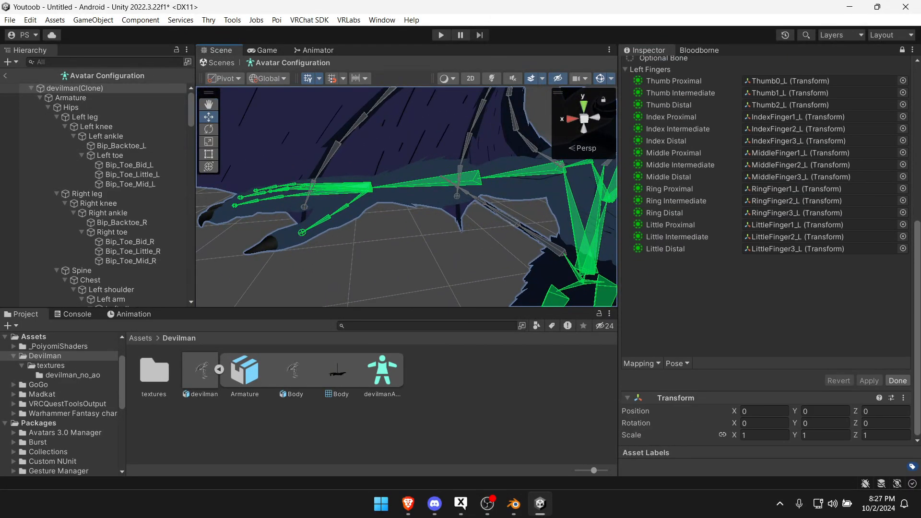
left_click(796, 129)
left_click(897, 380)
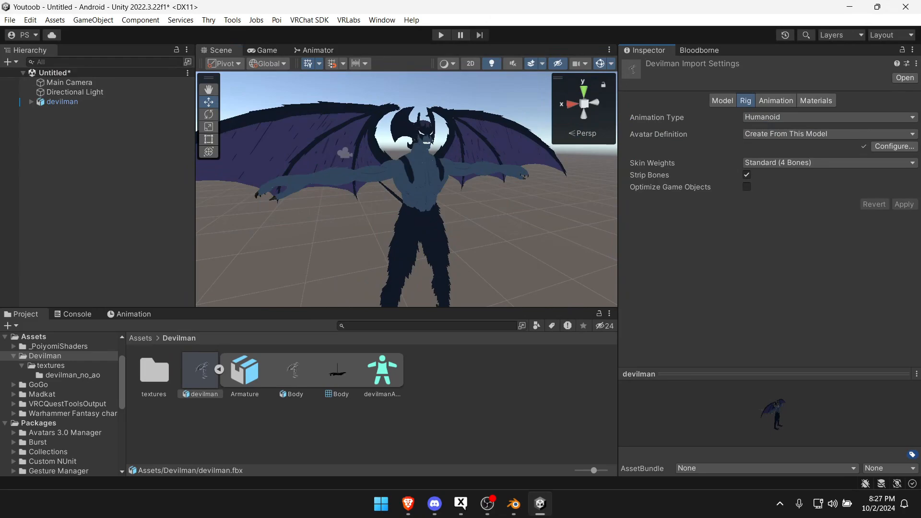
- Select the devilman avatar, open the VRChat SDK Builder and name the avatar devilman
left_click(62, 102)
left_click(219, 369)
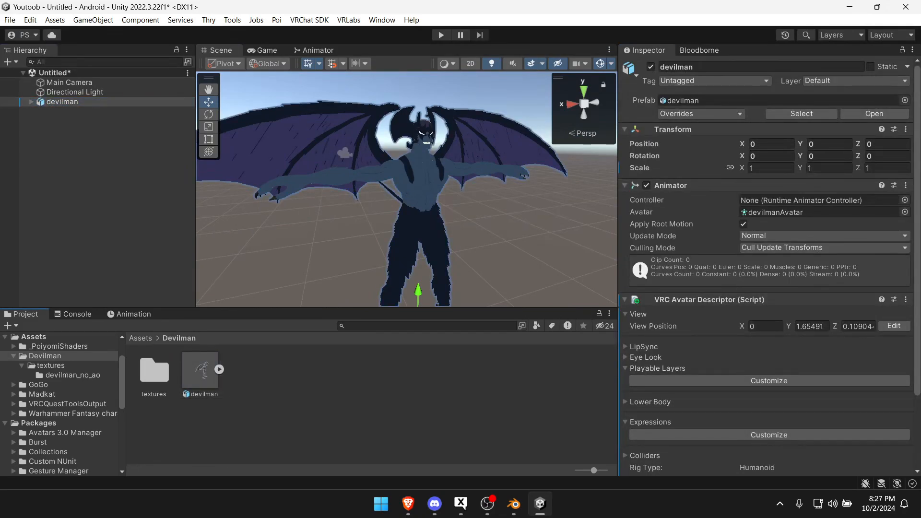
left_click(698, 50)
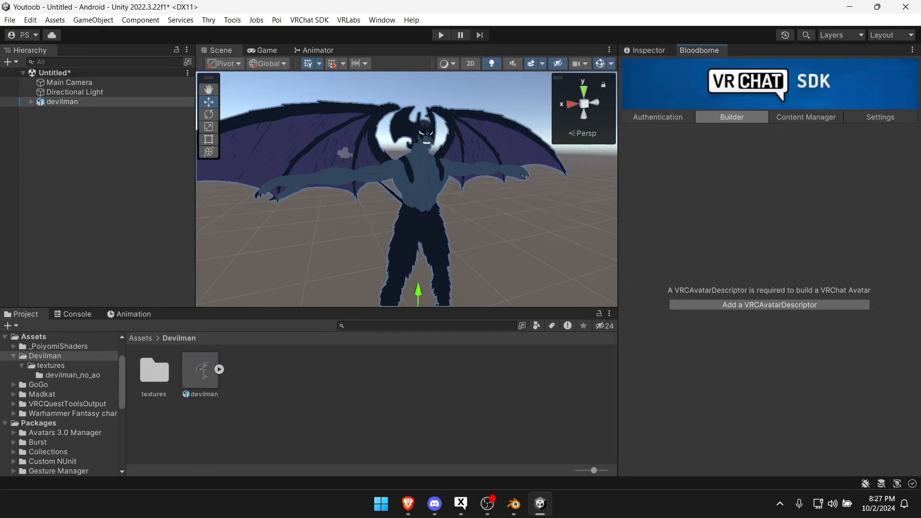
left_click(811, 162)
type("devilman")
key("Tab")
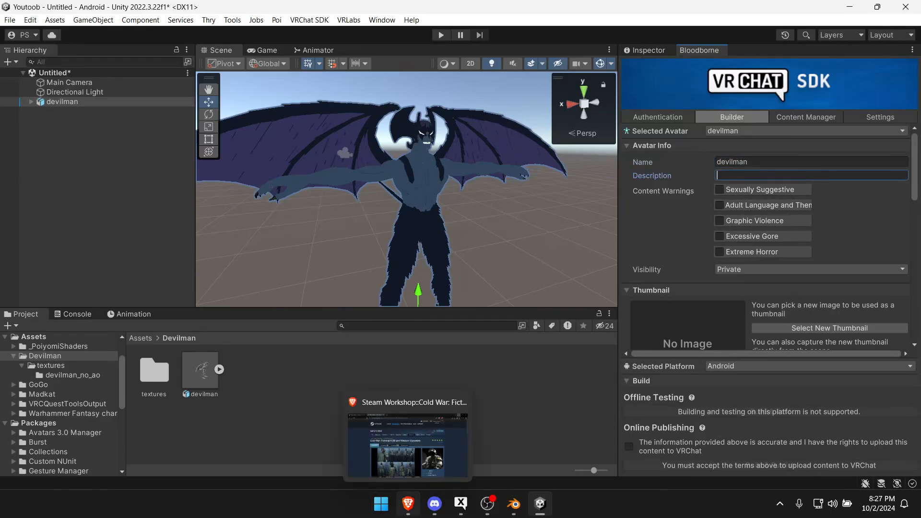
- Switch to the browser's Devilman Workshop page and copy the model maker's name from the description
left_click(407, 504)
left_click(72, 12)
scroll(456, 269, "down", 9)
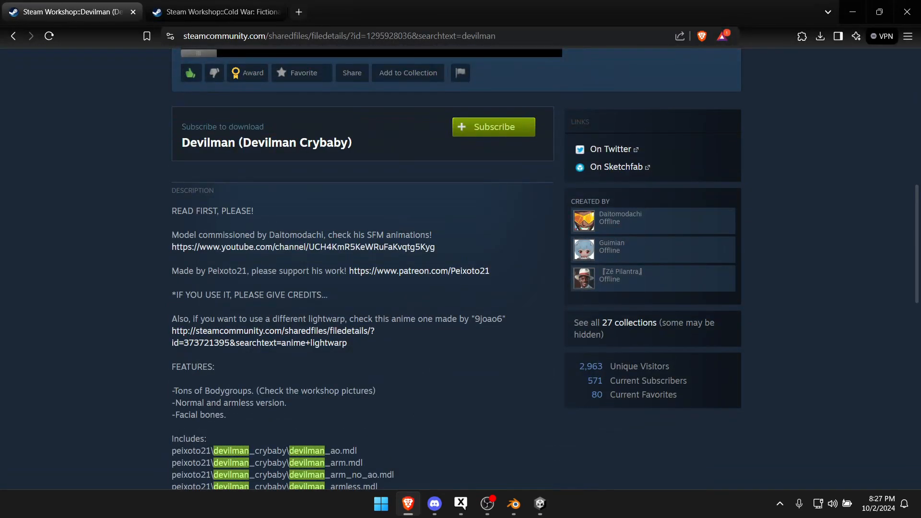
scroll(455, 288, "down", 4)
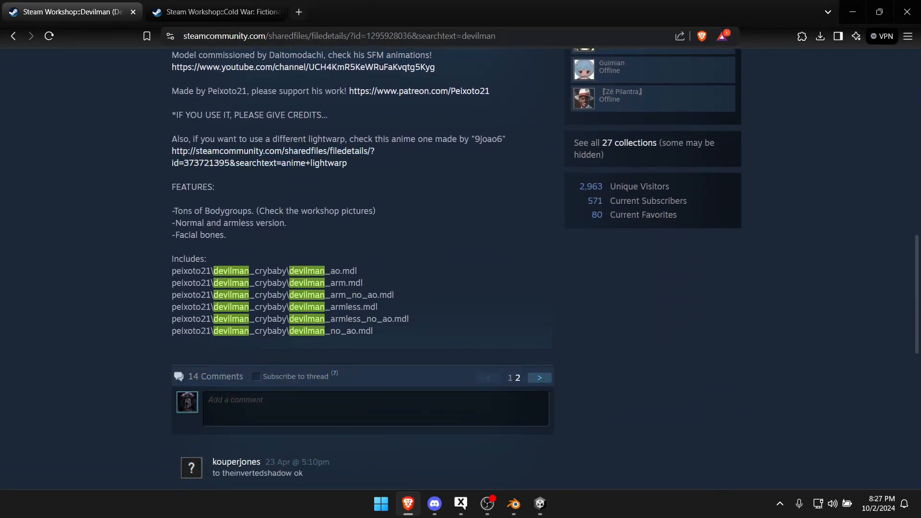
scroll(456, 288, "up", 3)
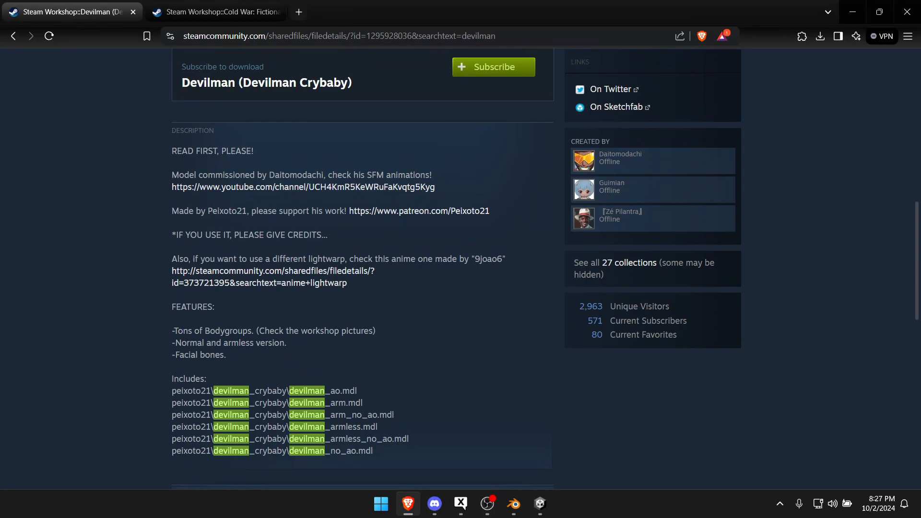
left_click_drag(206, 211, 246, 211)
key("ctrl+c")
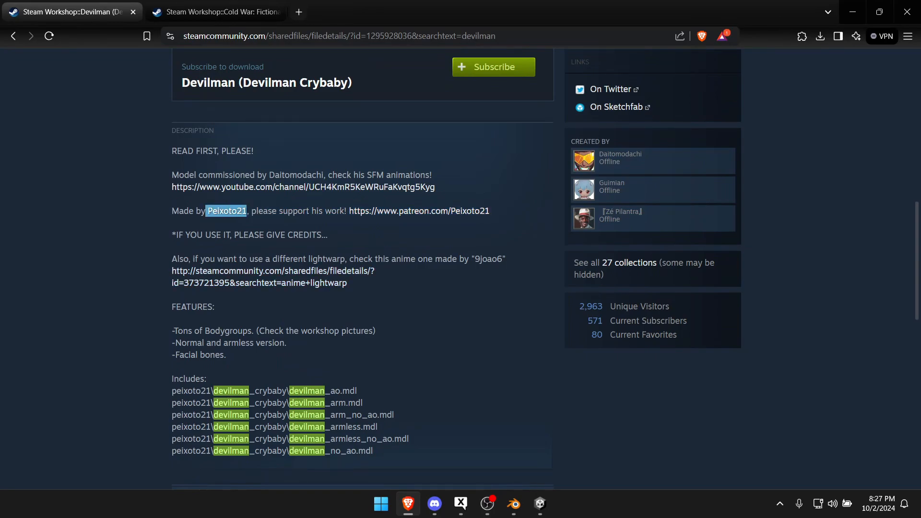
- Return to Unity and write the avatar description as "Model by", the model maker's name, and "| SFM Port by"
left_click(540, 503)
key("ctrl+v")
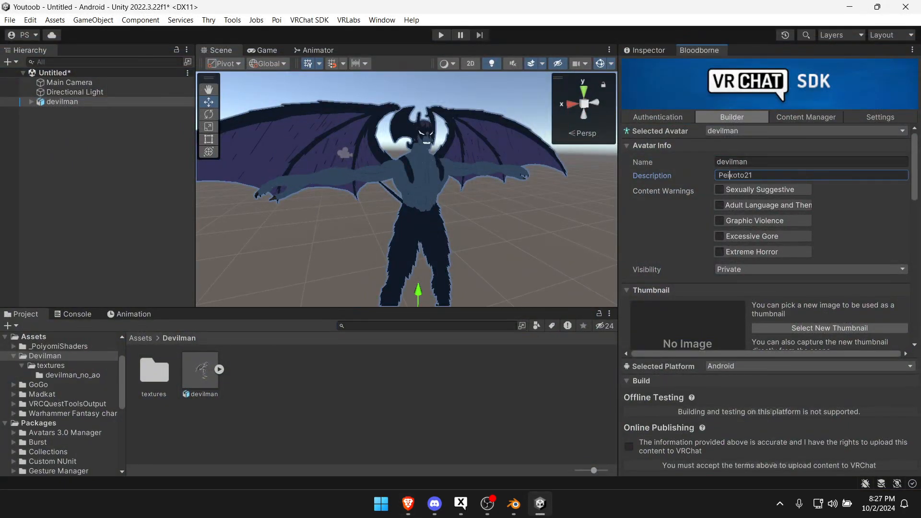
type("Model by Peixoto21 | SFM Port by")
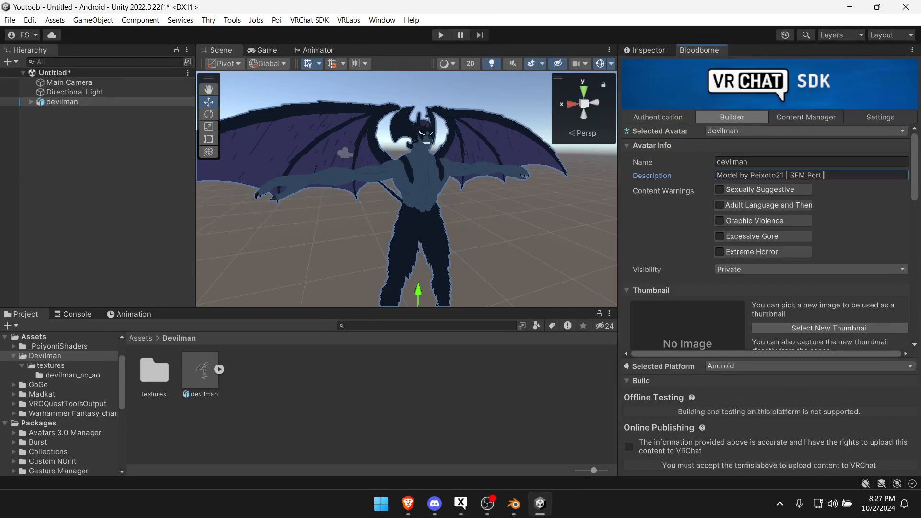
- Open the listed creators' Steam profiles from the Devilman Workshop page and copy the porter's profile name
key("alt+Tab")
scroll(455, 269, "up", 7)
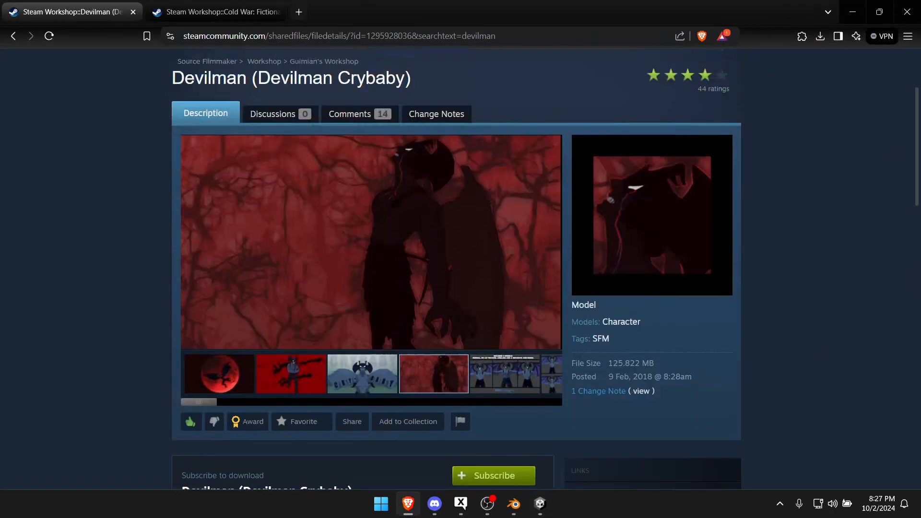
scroll(456, 269, "down", 5)
middle_click(620, 280)
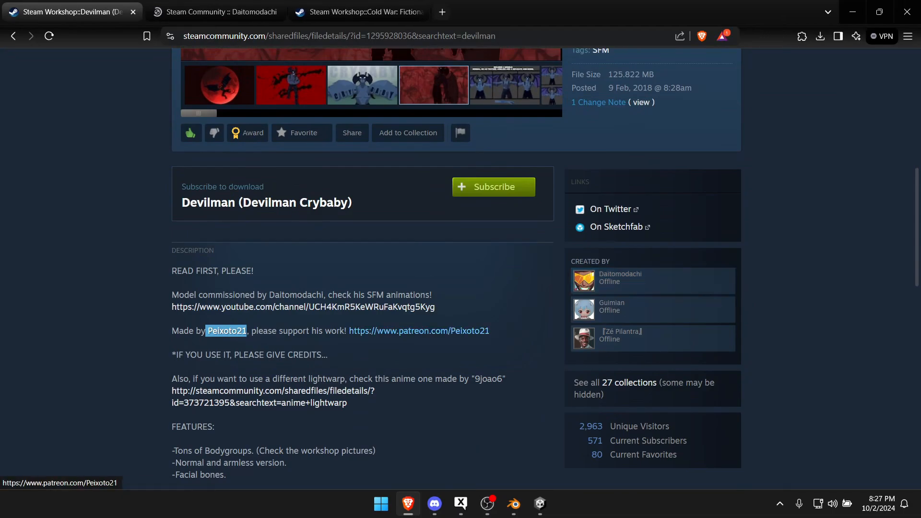
scroll(422, 331, "down", 3)
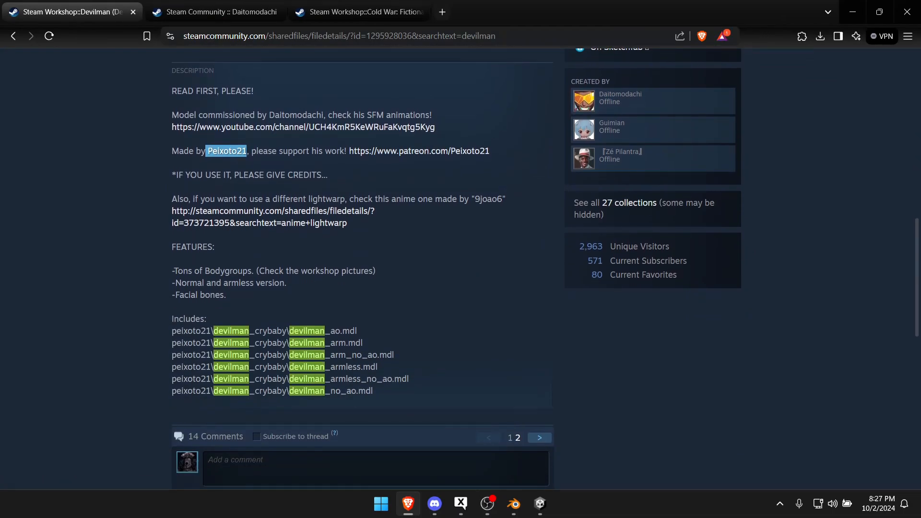
key("ctrl+Tab")
double_click(347, 142)
key("ctrl+shift+Tab")
middle_click(618, 130)
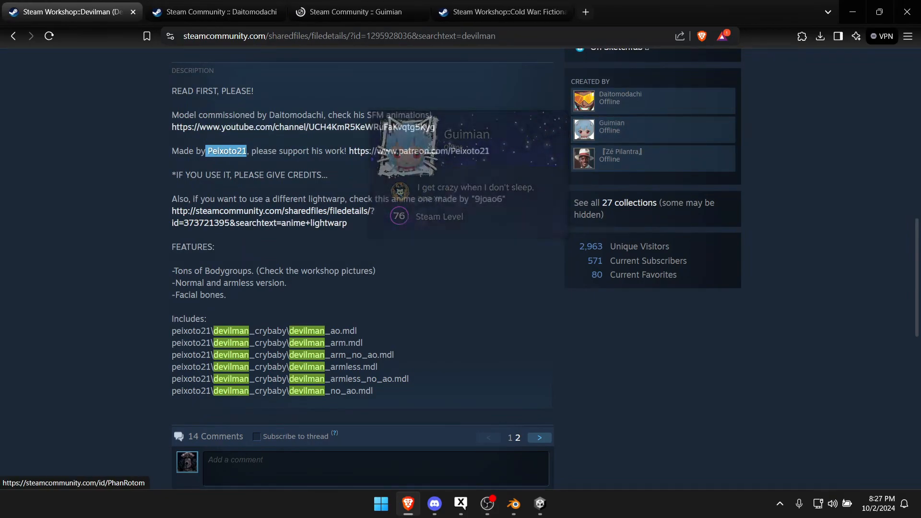
left_click(361, 12)
double_click(328, 142)
key("ctrl+c")
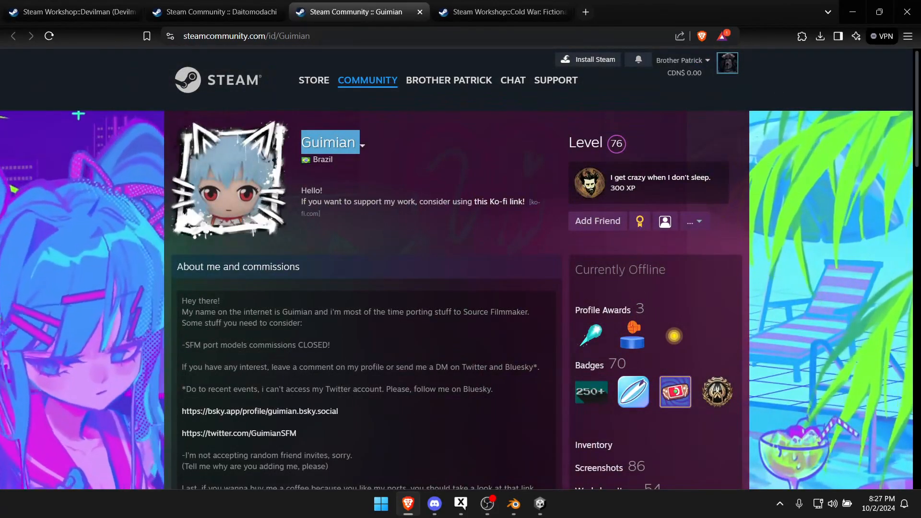
- Return to Unity and append the porter's name to the end of the avatar description
mouse_move(513, 504)
left_click(539, 503)
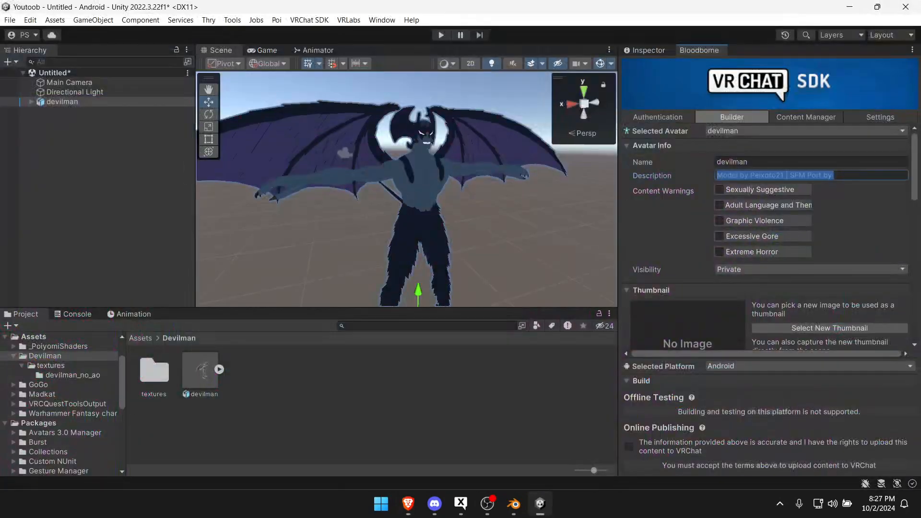
key("End")
key("ctrl+v")
key("BackSpace")
- Capture the avatar thumbnail from the scene with Fill Background enabled and a black background colour
scroll(767, 235, "down", 5)
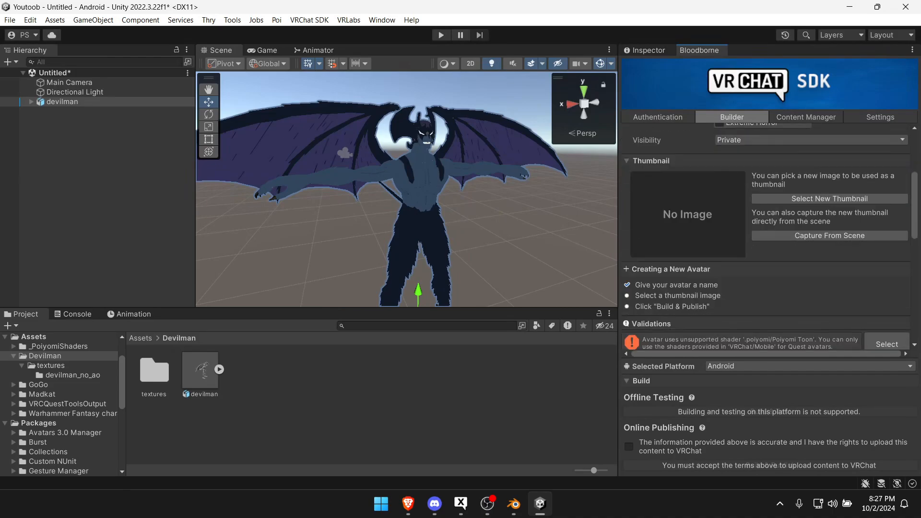
left_click(796, 236)
right_click_drag(480, 191, 495, 184)
left_click(837, 198)
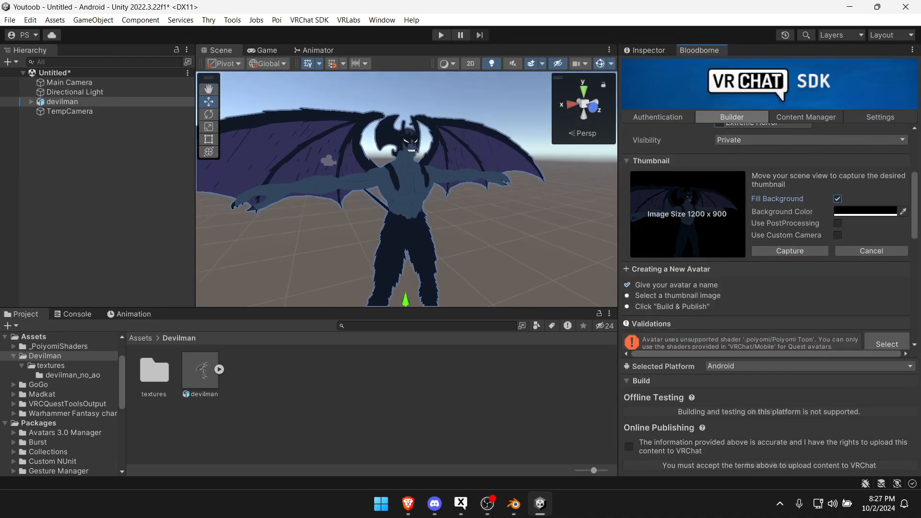
left_click(789, 250)
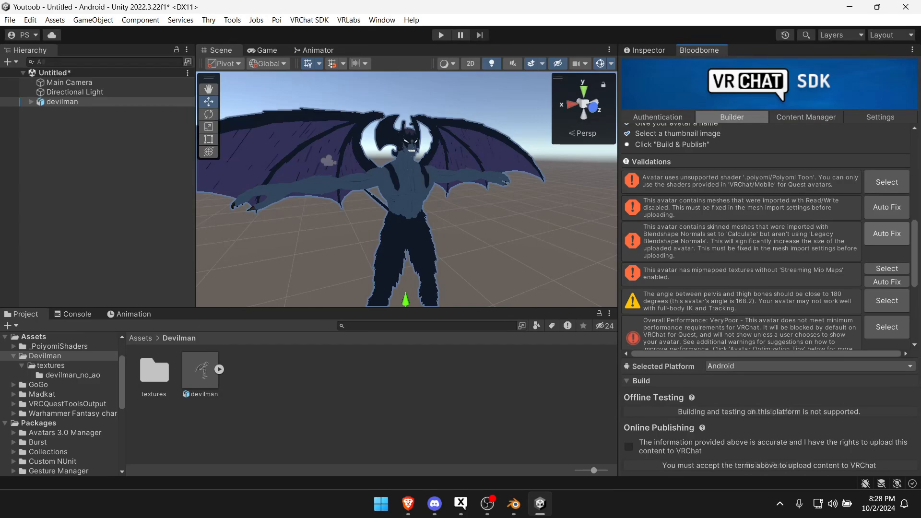
- Review the avatar validations, accept the upload rights statement and keep Android as the selected platform
scroll(887, 235, "down", 4)
scroll(886, 235, "down", 1)
left_click(628, 446)
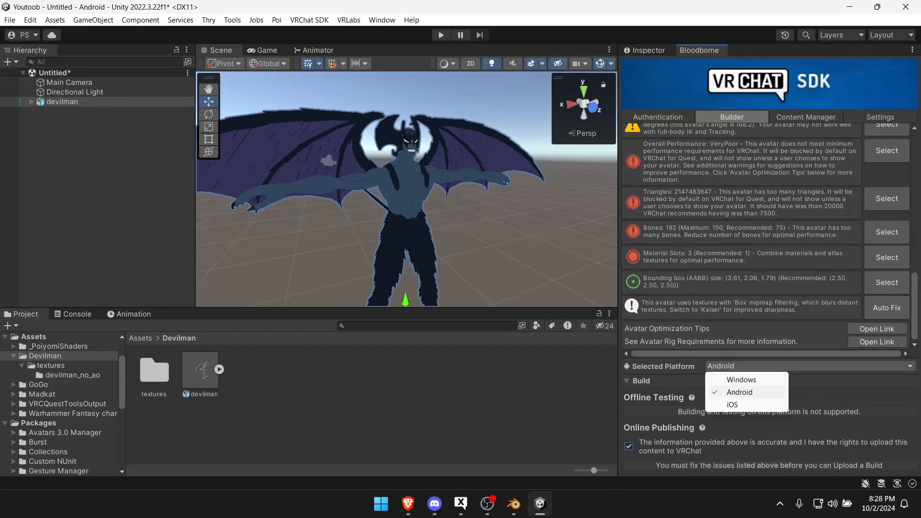
left_click(746, 393)
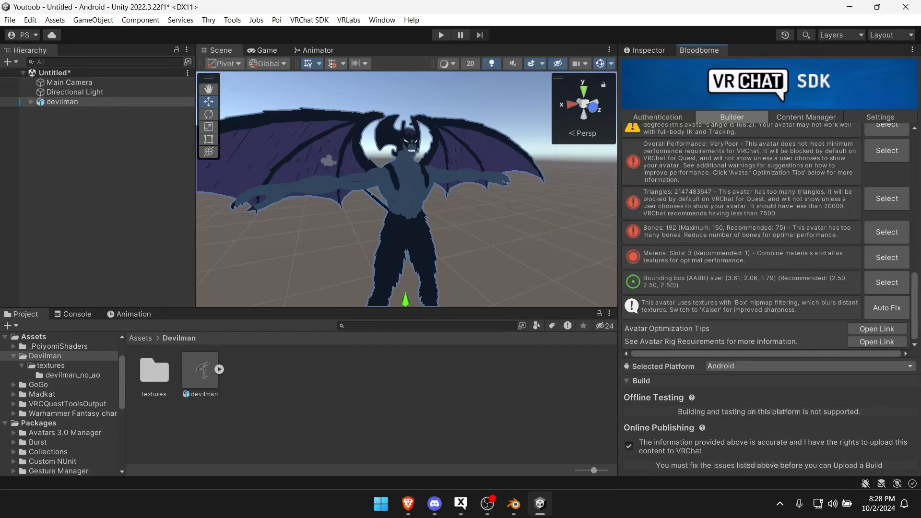
scroll(767, 235, "up", 10)
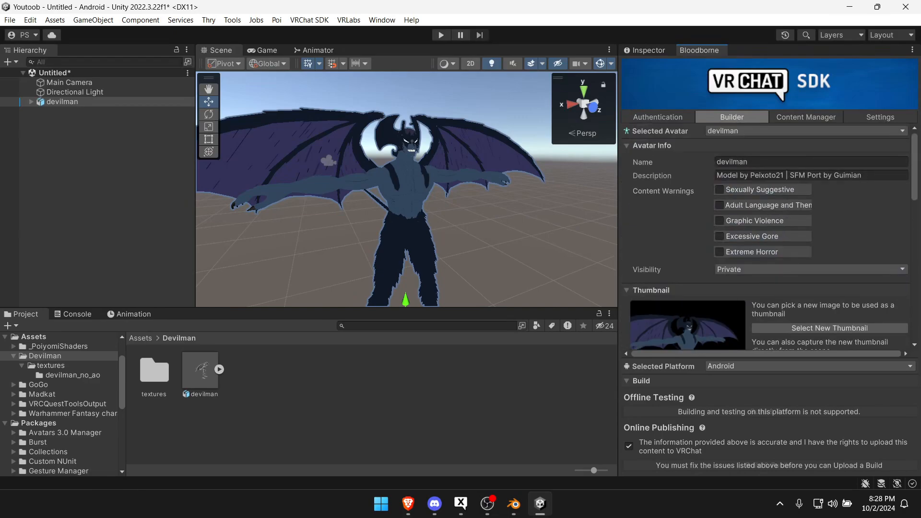